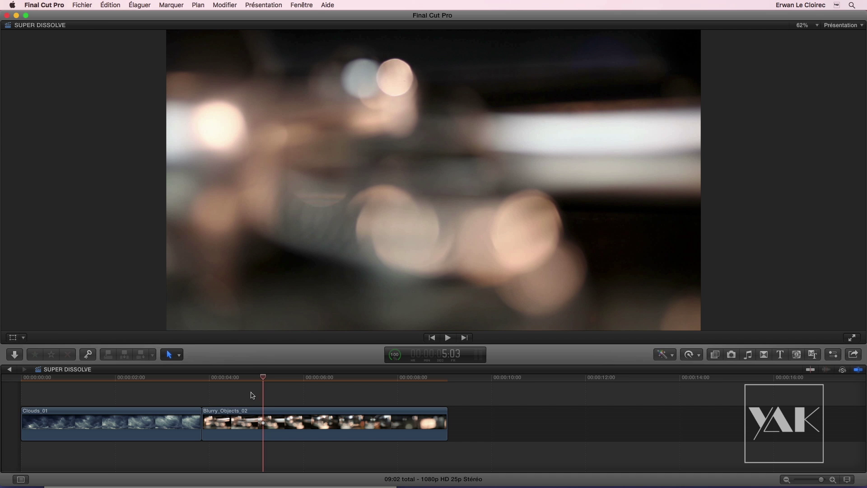
- Add a default cross dissolve at the cut between Clouds_01 and Blurry_Objects_02 and display its settings with the playhead at 3:21
{"action": "left_click_drag", "start_coordinate": [250, 378], "coordinate": [202, 389]}
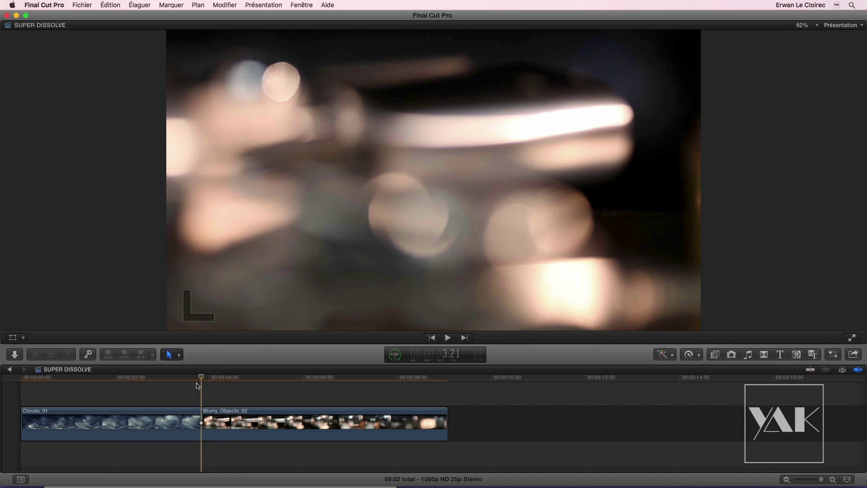
{"action": "key", "text": "super+t"}
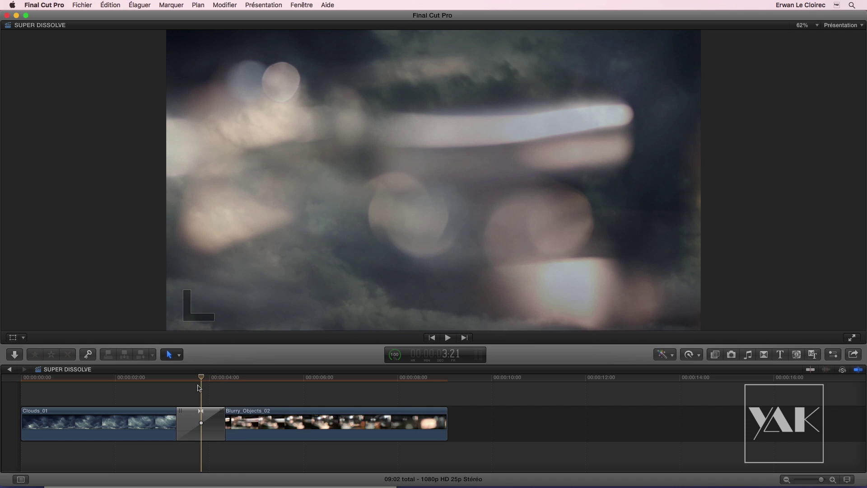
{"action": "left_click", "coordinate": [192, 377]}
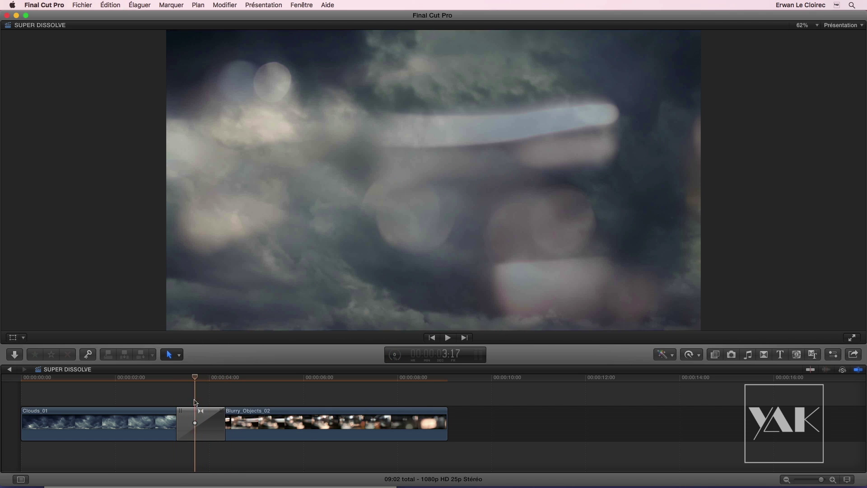
{"action": "left_click", "coordinate": [191, 431]}
{"action": "left_click", "coordinate": [832, 355]}
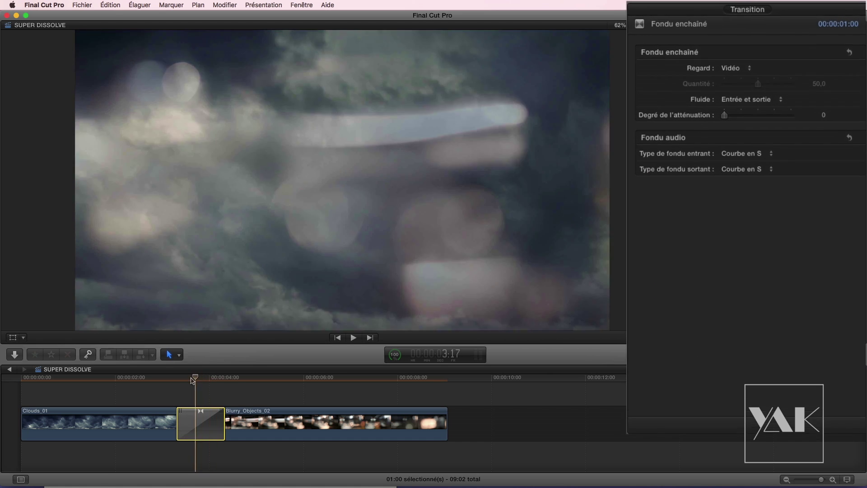
{"action": "left_click_drag", "start_coordinate": [192, 379], "coordinate": [202, 378]}
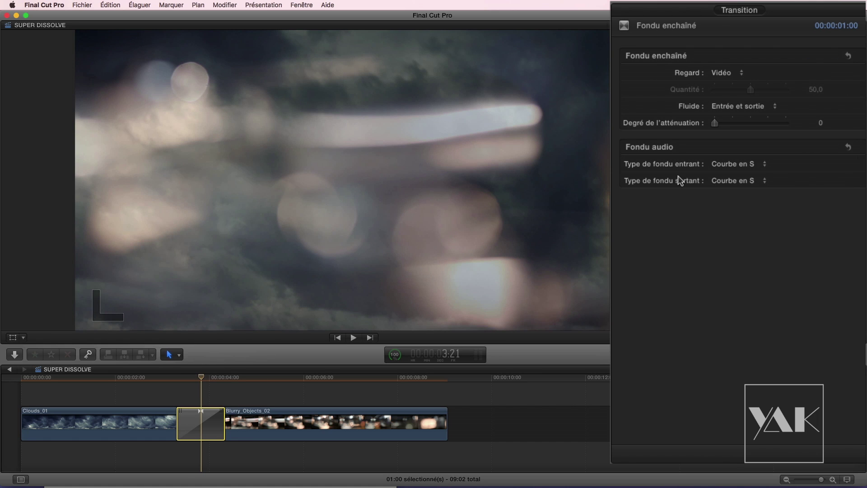
- Try several looks on the cross dissolve, including Monotone and Chaleureux, and return Regard to Vidéo
{"action": "left_click", "coordinate": [723, 74]}
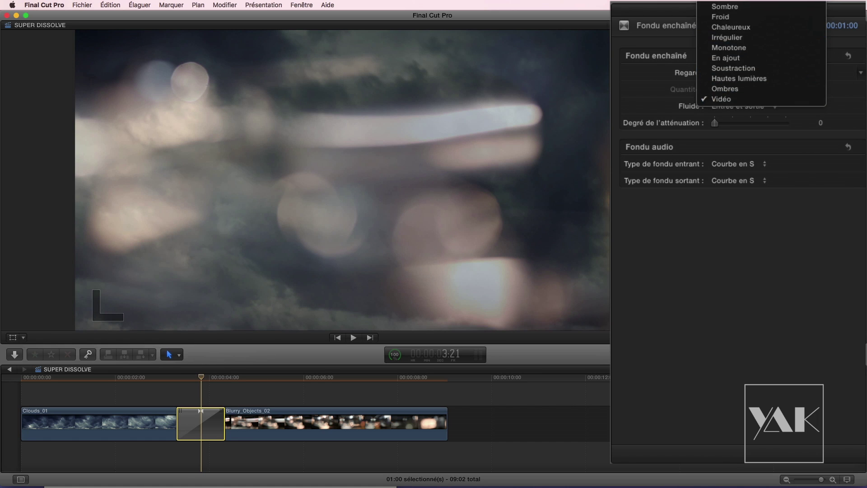
{"action": "left_click", "coordinate": [723, 48]}
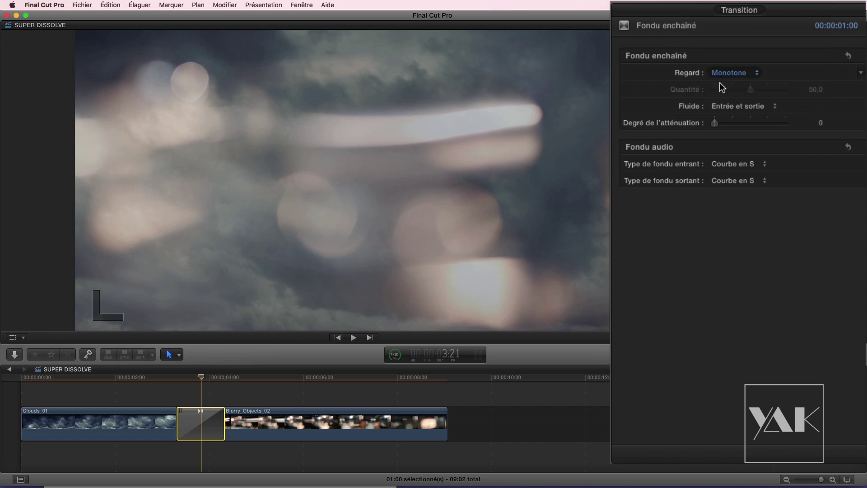
{"action": "left_click", "coordinate": [722, 74]}
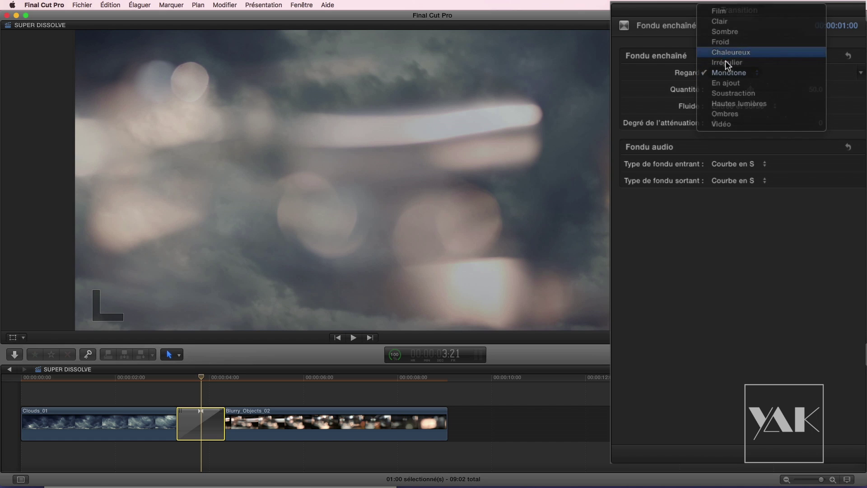
{"action": "left_click", "coordinate": [725, 53]}
{"action": "left_click", "coordinate": [723, 73]}
{"action": "left_click", "coordinate": [723, 53]}
{"action": "left_click", "coordinate": [728, 74]}
{"action": "left_click", "coordinate": [726, 162]}
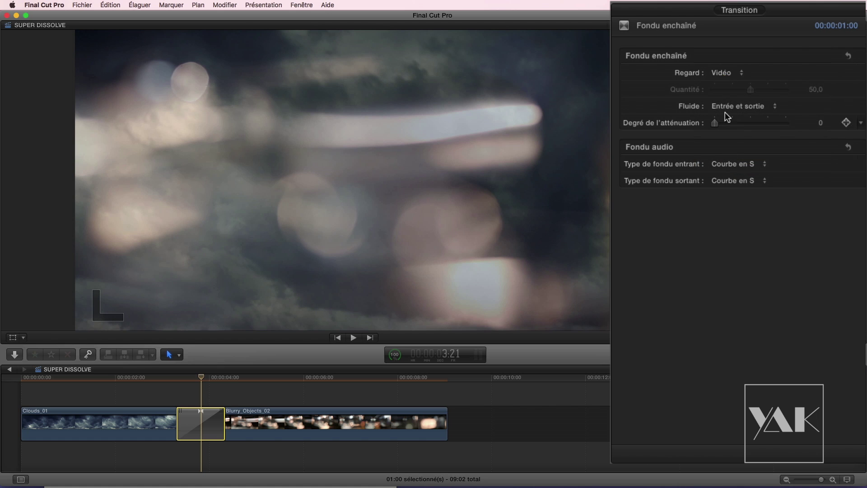
- Try the Ombres look on the cross dissolve and set Regard to Hautes lumières
{"action": "left_click", "coordinate": [721, 75]}
{"action": "left_click", "coordinate": [726, 63]}
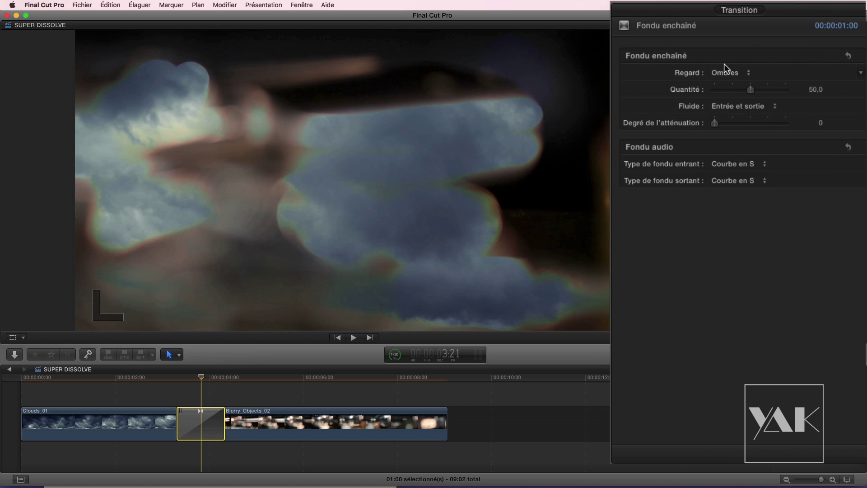
{"action": "left_click", "coordinate": [725, 75]}
{"action": "left_click", "coordinate": [722, 58]}
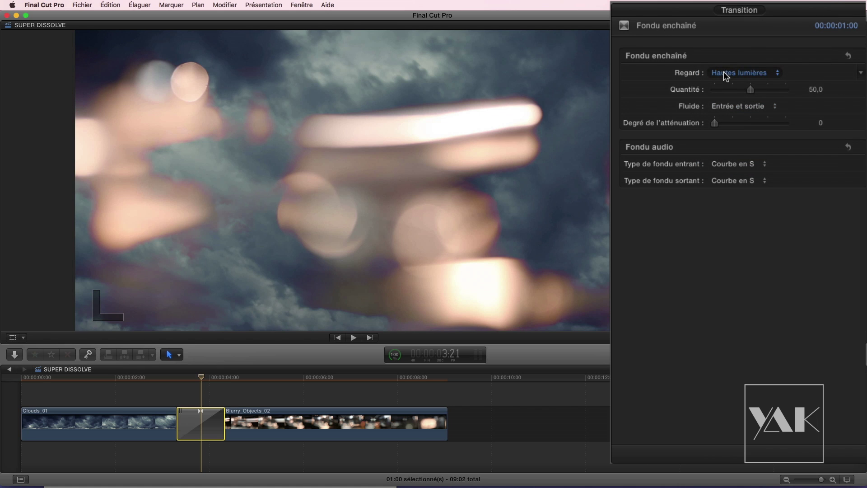
- Set the cross dissolve's Quantité to 54 and Degré de l'atténuation to 19, keeping Fluide on Entrée et sortie
{"action": "mouse_move", "coordinate": [750, 89]}
{"action": "left_mouse_down"}
{"action": "mouse_move", "coordinate": [730, 88]}
{"action": "mouse_move", "coordinate": [770, 94]}
{"action": "mouse_move", "coordinate": [735, 90]}
{"action": "mouse_move", "coordinate": [754, 91]}
{"action": "left_mouse_up"}
{"action": "left_click", "coordinate": [736, 110]}
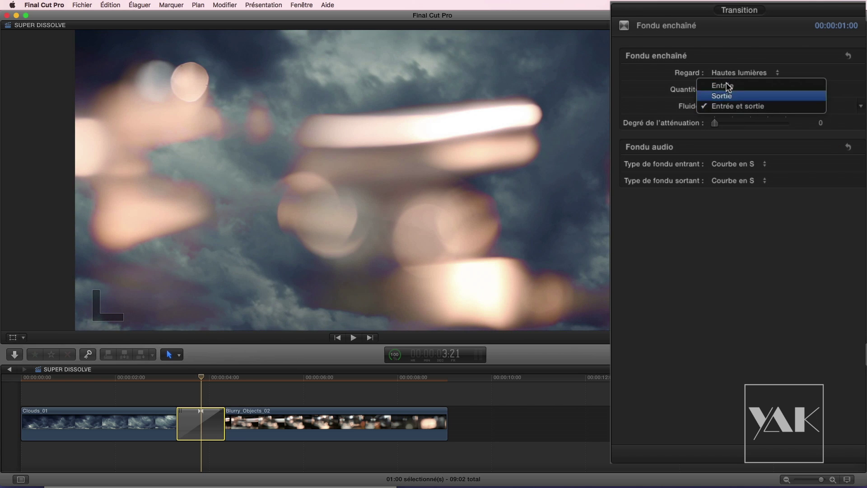
{"action": "left_click", "coordinate": [654, 107]}
{"action": "mouse_move", "coordinate": [718, 122]}
{"action": "left_mouse_down"}
{"action": "mouse_move", "coordinate": [778, 124]}
{"action": "mouse_move", "coordinate": [694, 123]}
{"action": "mouse_move", "coordinate": [778, 122]}
{"action": "mouse_move", "coordinate": [731, 123]}
{"action": "left_mouse_up"}
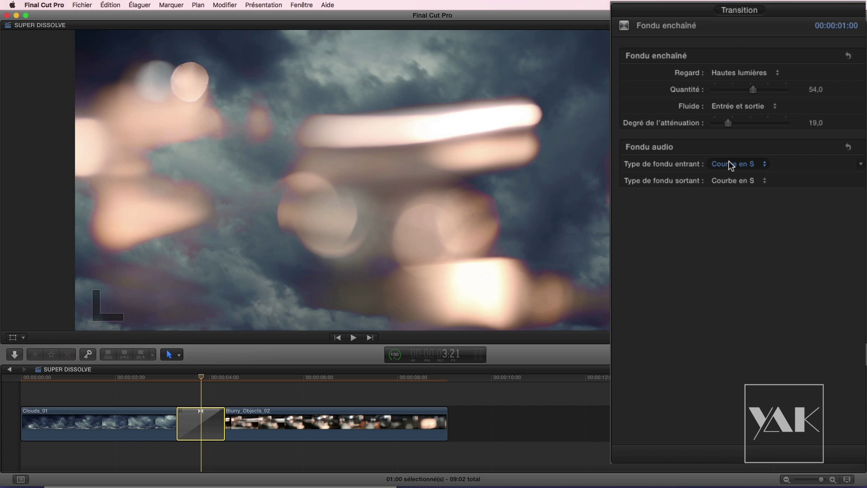
- Play back the cross dissolve from 3:03, just before the transition begins
{"action": "left_click_drag", "start_coordinate": [196, 378], "coordinate": [168, 382]}
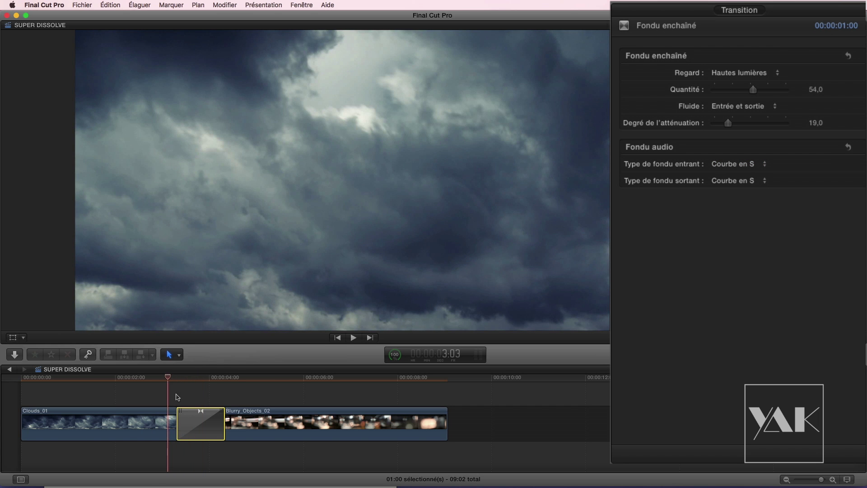
{"action": "key", "text": "space"}
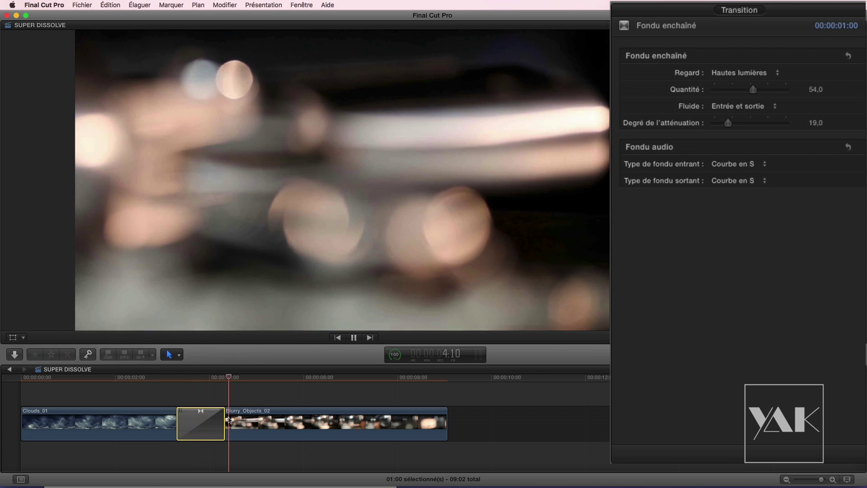
{"action": "key", "text": "space"}
- Park the playhead at 3:21 and delete the cross dissolve between the two clips
{"action": "left_click_drag", "start_coordinate": [222, 380], "coordinate": [202, 400]}
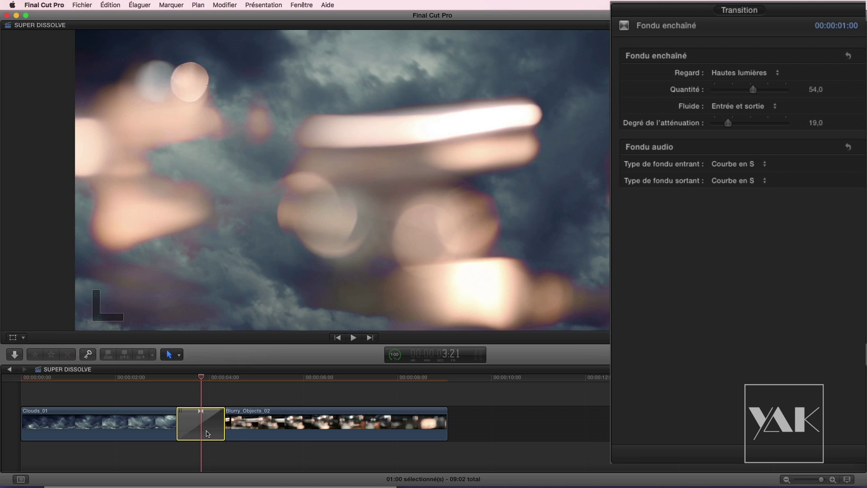
{"action": "key", "text": "Delete"}
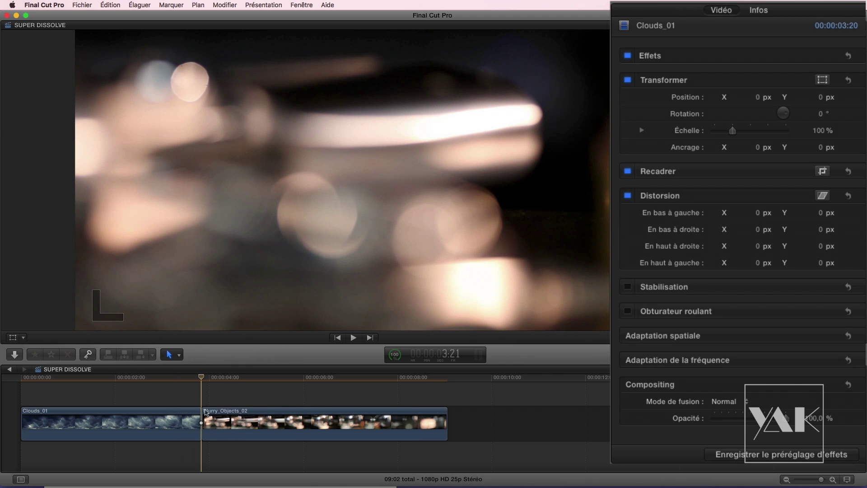
- Show the Hawaiki Super Dissolve transitions with an enlarged browser area and the category list hidden
{"action": "left_click", "coordinate": [211, 430]}
{"action": "left_click", "coordinate": [791, 355]}
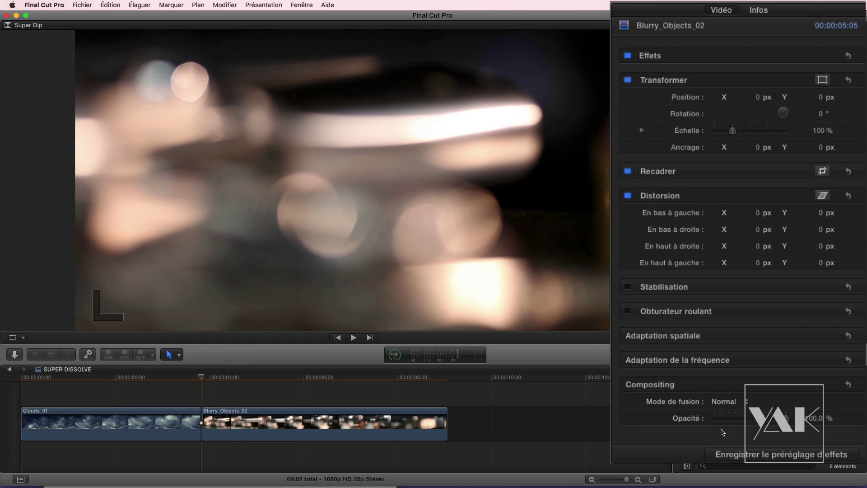
{"action": "left_click_drag", "start_coordinate": [603, 343], "coordinate": [627, 215]}
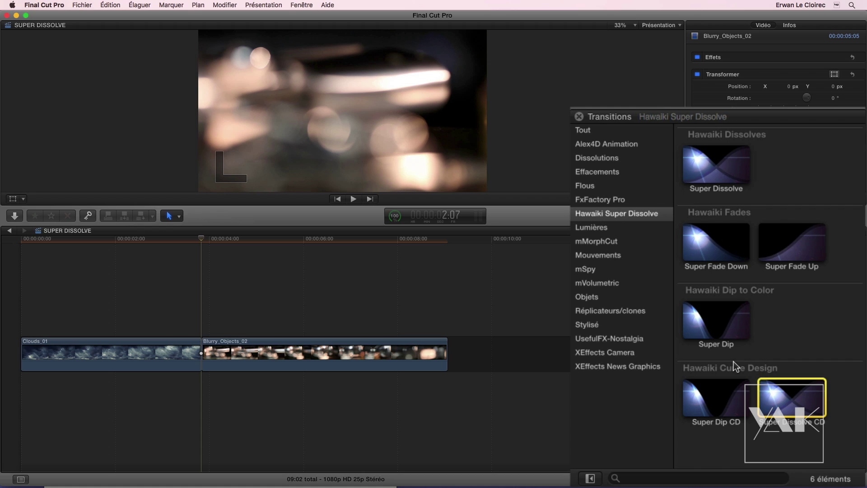
{"action": "left_click", "coordinate": [762, 451]}
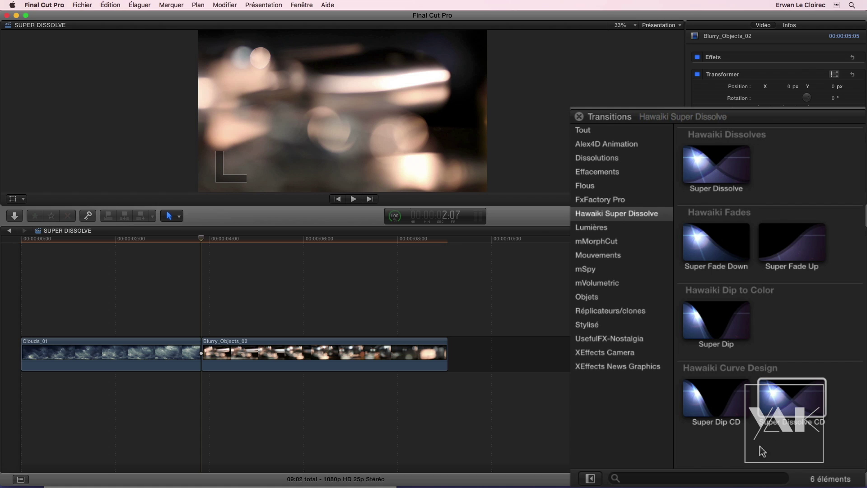
{"action": "left_click", "coordinate": [590, 479]}
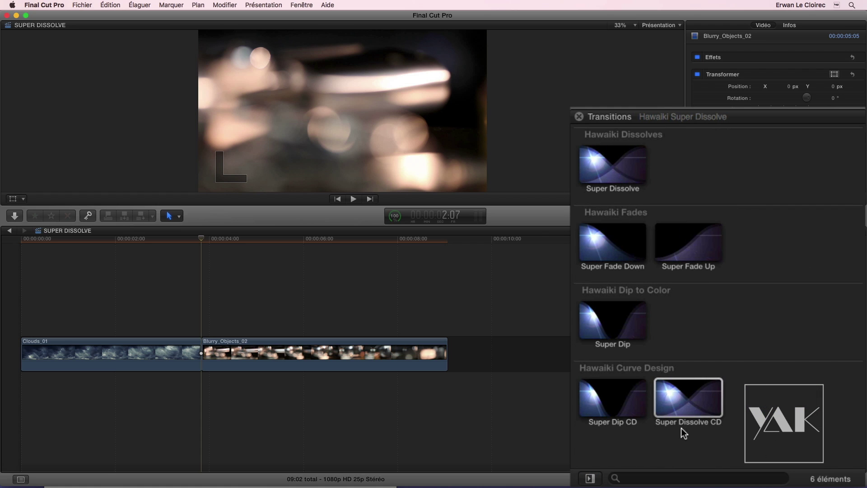
- Apply the Super Dissolve CD transition to the cut between Clouds_01 and Blurry_Objects_02
{"action": "left_click", "coordinate": [689, 402]}
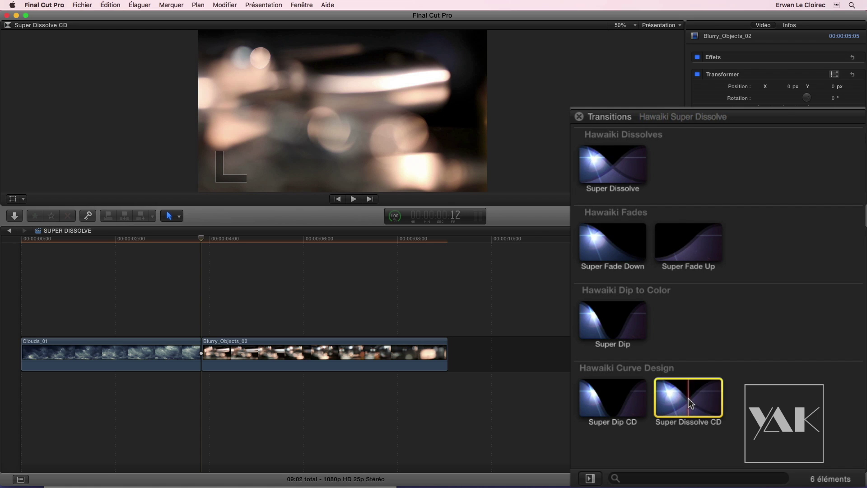
{"action": "left_click_drag", "start_coordinate": [693, 394], "coordinate": [204, 349]}
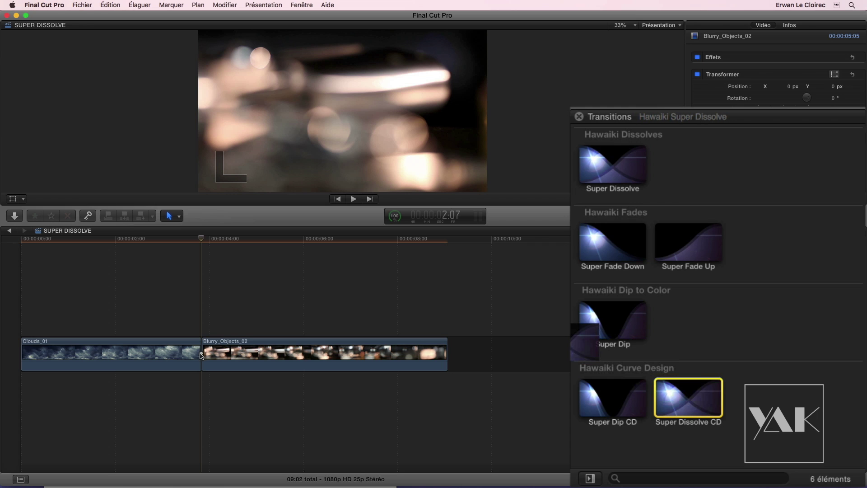
{"action": "left_click_drag", "start_coordinate": [200, 360], "coordinate": [200, 360]}
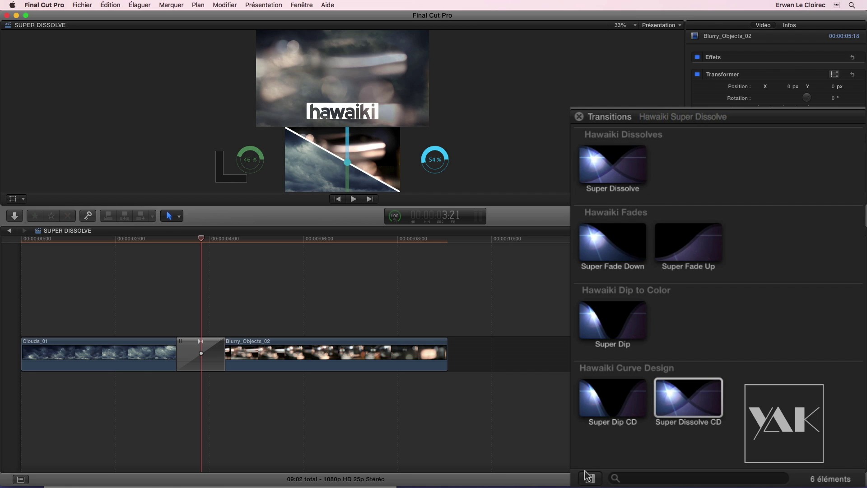
- Narrow the transitions browser and enlarge the viewer area above the timeline
{"action": "left_click_drag", "start_coordinate": [570, 441], "coordinate": [761, 436]}
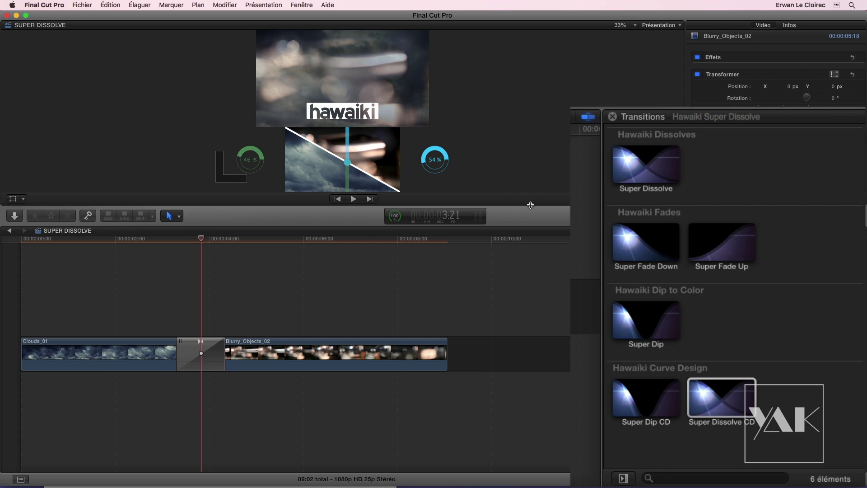
{"action": "left_click_drag", "start_coordinate": [531, 205], "coordinate": [539, 367]}
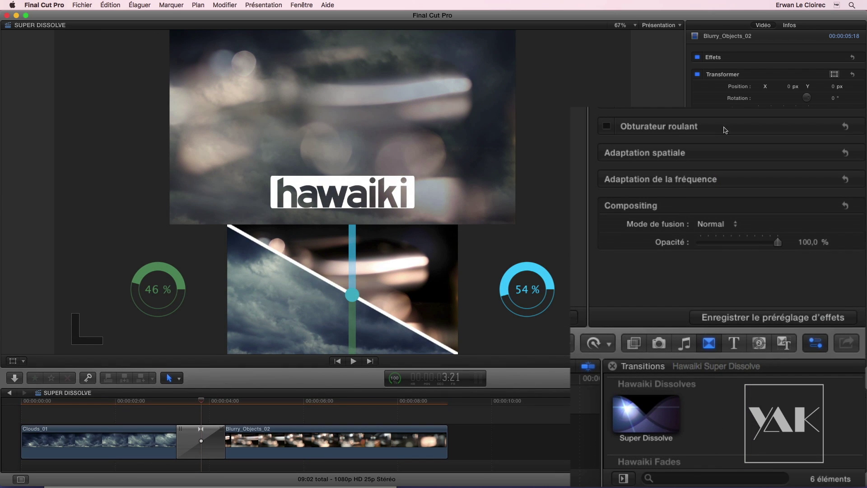
- Select the Super Dissolve CD transition and switch its Design Mode off and back on
{"action": "left_click", "coordinate": [196, 444]}
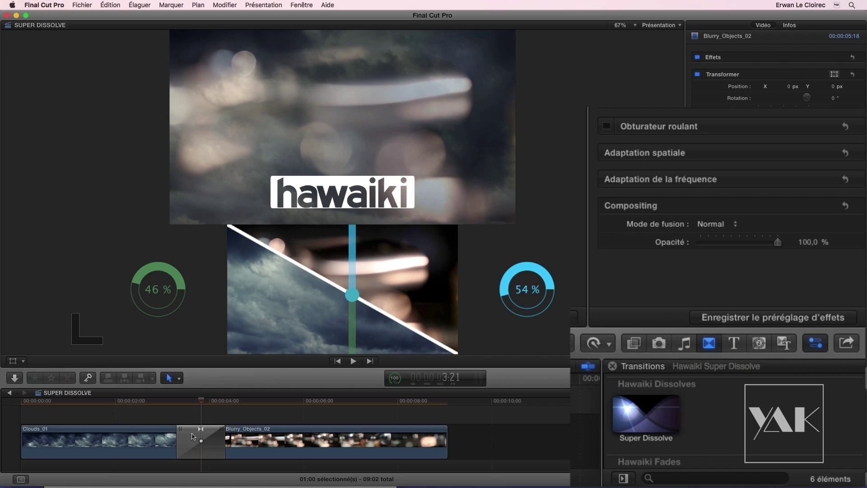
{"action": "left_click", "coordinate": [378, 345]}
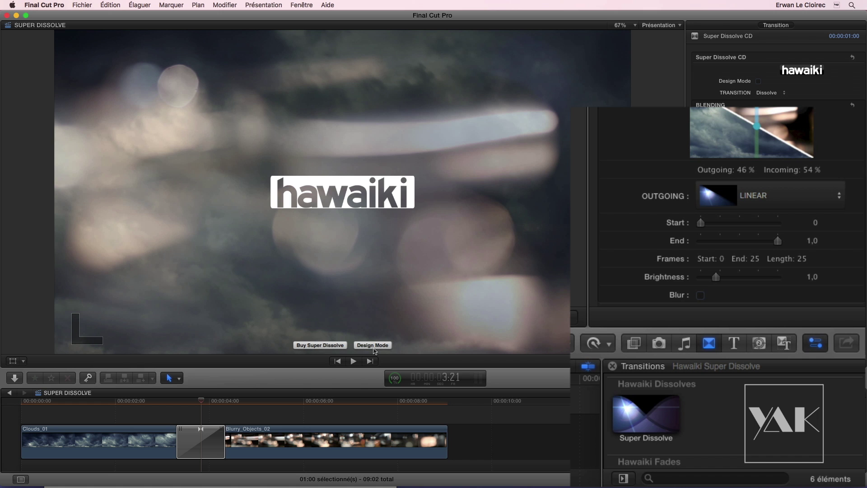
{"action": "mouse_move", "coordinate": [197, 405]}
{"action": "left_mouse_down"}
{"action": "mouse_move", "coordinate": [181, 404]}
{"action": "mouse_move", "coordinate": [264, 404]}
{"action": "mouse_move", "coordinate": [156, 409]}
{"action": "mouse_move", "coordinate": [245, 409]}
{"action": "mouse_move", "coordinate": [193, 411]}
{"action": "mouse_move", "coordinate": [205, 414]}
{"action": "left_mouse_up"}
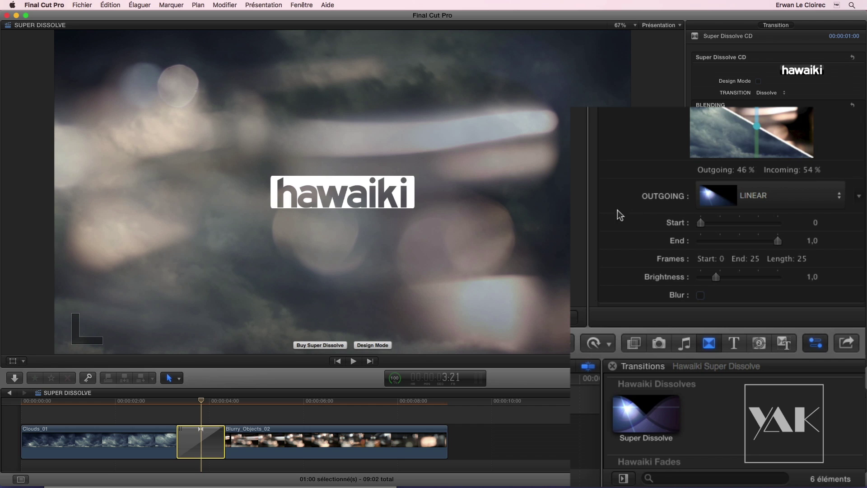
{"action": "left_click", "coordinate": [374, 346]}
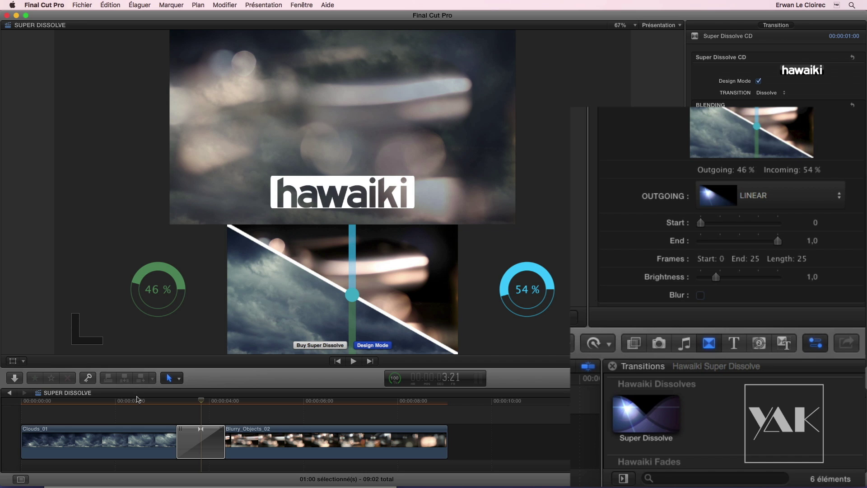
- Step frame by frame through the transition from its start to 4:02, examining the outgoing and incoming percentages and the curve overlay
{"action": "left_click_drag", "start_coordinate": [197, 403], "coordinate": [196, 385]}
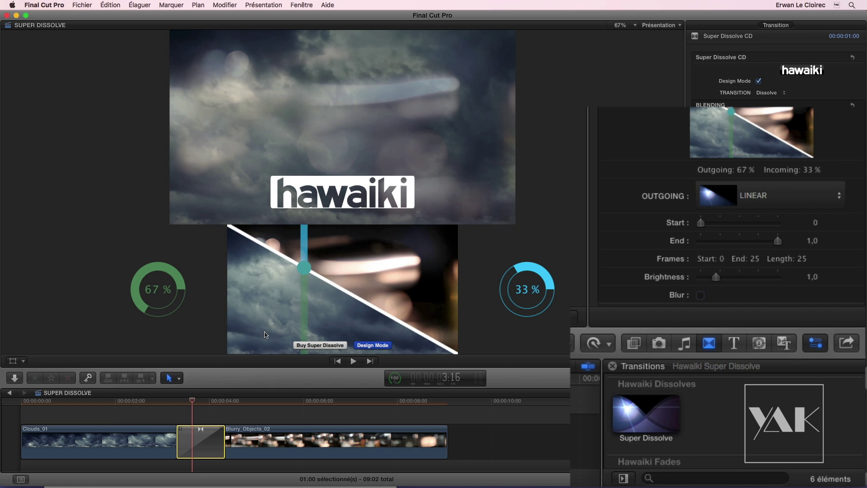
{"action": "left_click_drag", "start_coordinate": [192, 403], "coordinate": [178, 404]}
{"action": "key", "text": "Right"}
{"action": "key", "text": "Right"}
{"action": "key", "text": "Right"}
{"action": "key", "text": "Right"}
{"action": "key", "text": "Right"}
{"action": "key", "text": "Right"}
{"action": "key", "text": "Right"}
{"action": "key", "text": "Right"}
{"action": "key", "text": "Right"}
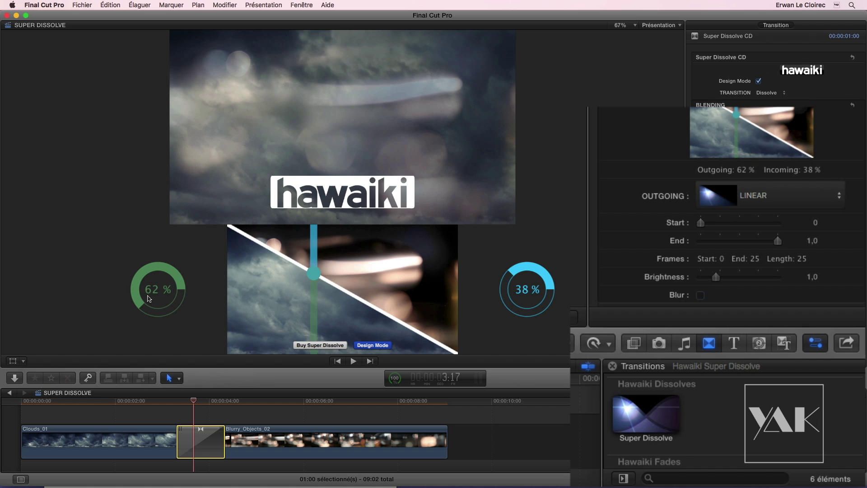
{"action": "key", "text": "Right"}
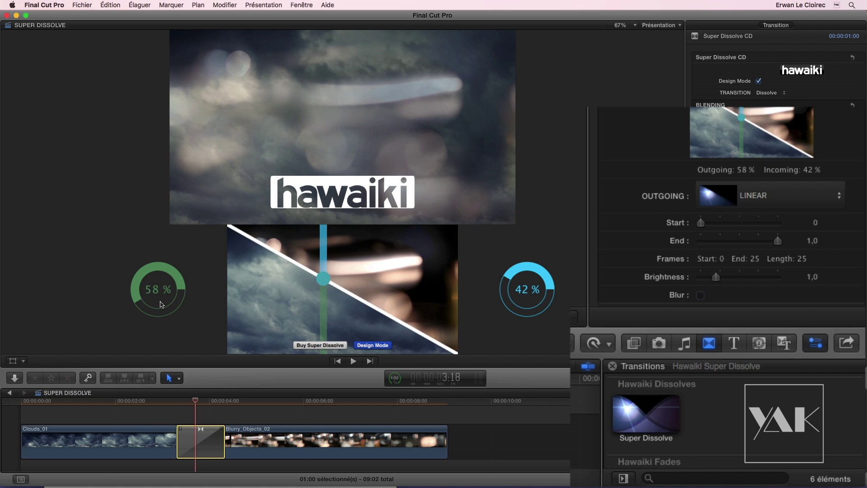
{"action": "key", "text": "Right"}
{"action": "key", "text": "Right"}
{"action": "key", "text": "Right"}
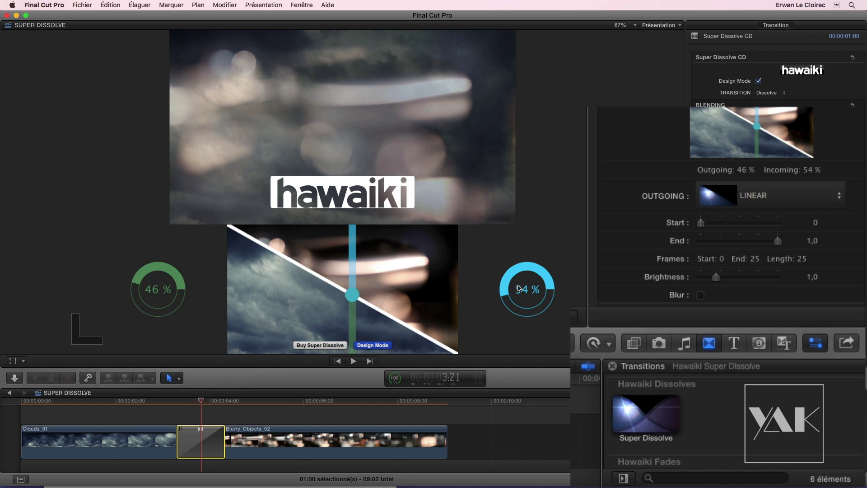
{"action": "key", "text": "Right"}
{"action": "key", "text": "Right"}
{"action": "key", "text": "Right"}
{"action": "key", "text": "Right"}
{"action": "key", "text": "Right"}
{"action": "key", "text": "Right"}
{"action": "key", "text": "Right"}
{"action": "key", "text": "Right"}
{"action": "key", "text": "Right"}
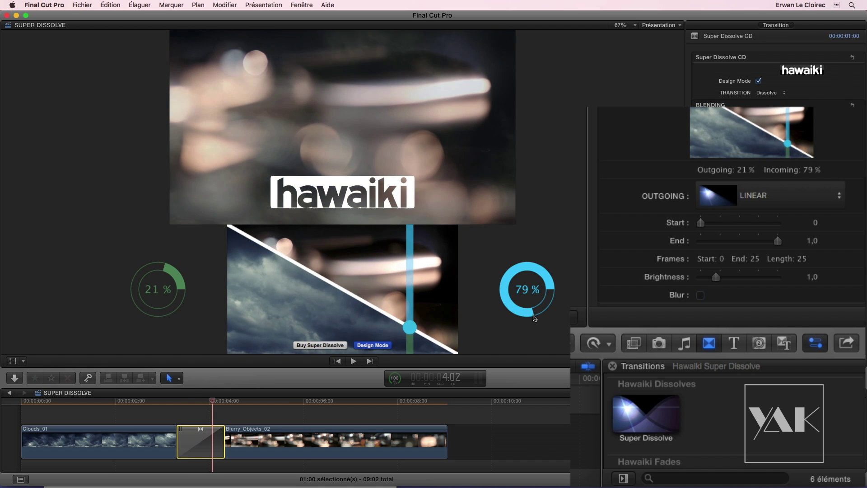
- Step frame by frame to the transition's end, back towards its start and forward to 3:20, examining the outgoing and incoming percentages
{"action": "key", "text": "Right"}
{"action": "key", "text": "Right"}
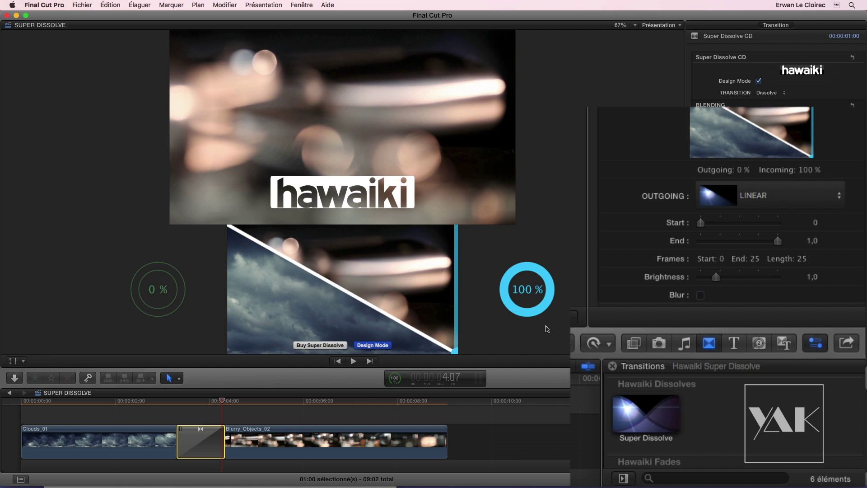
{"action": "key", "text": "Left"}
{"action": "key", "text": "Left"}
{"action": "key", "text": "Left"}
{"action": "key", "text": "Left"}
{"action": "key", "text": "Left"}
{"action": "key", "text": "Left"}
{"action": "key", "text": "Left"}
{"action": "key", "text": "Left"}
{"action": "key", "text": "Left"}
{"action": "key", "text": "Left"}
{"action": "key", "text": "Left"}
{"action": "key", "text": "Left"}
{"action": "key", "text": "Left"}
{"action": "key", "text": "Left"}
{"action": "key", "text": "Left"}
{"action": "key", "text": "Left"}
{"action": "key", "text": "Left"}
{"action": "key", "text": "Left"}
{"action": "key", "text": "Left"}
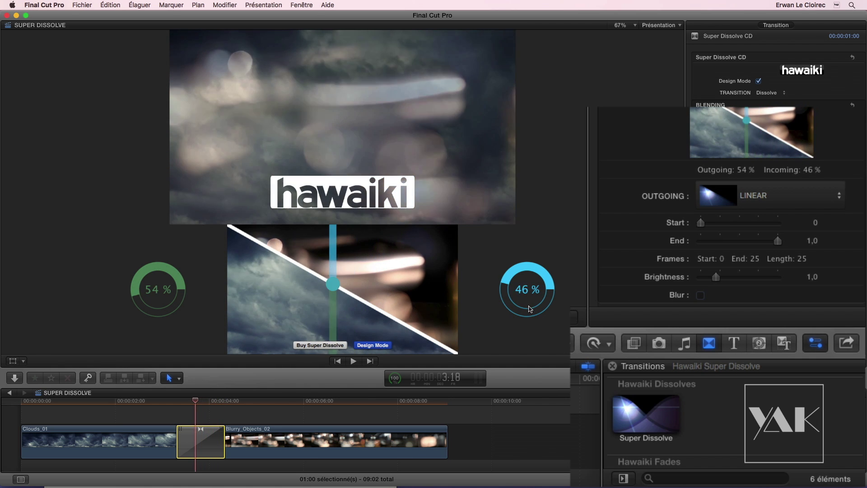
{"action": "key", "text": "Left"}
{"action": "key", "text": "Left"}
{"action": "key", "text": "Left"}
{"action": "key", "text": "Left"}
{"action": "key", "text": "Right"}
{"action": "key", "text": "Right"}
{"action": "key", "text": "Right"}
{"action": "key", "text": "Right"}
{"action": "key", "text": "Right"}
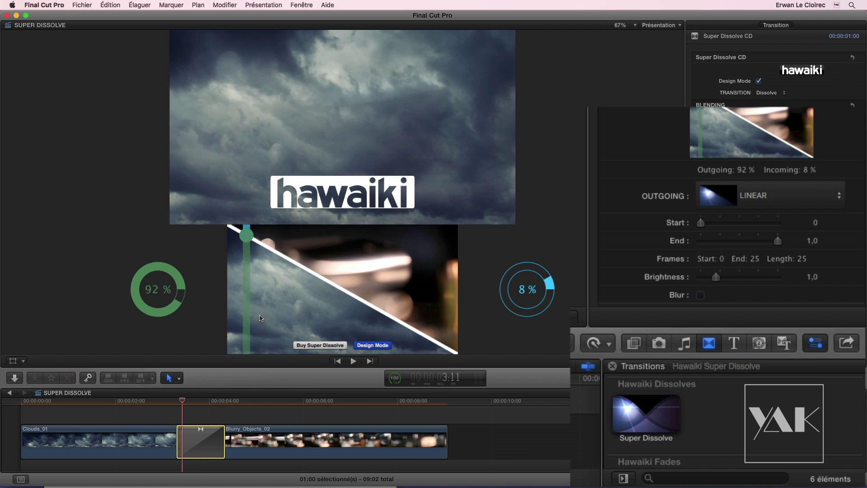
{"action": "key", "text": "Right"}
{"action": "key", "text": "Right"}
{"action": "key", "text": "Right"}
{"action": "key", "text": "Right"}
{"action": "key", "text": "Right"}
{"action": "key", "text": "Right"}
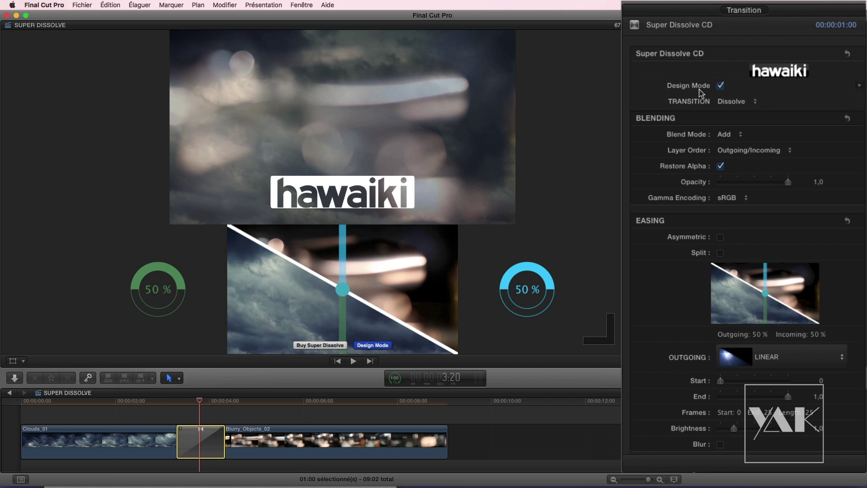
- Switch Design Mode off and back on, and view the available transition types without changing the Dissolve setting
{"action": "left_click", "coordinate": [720, 86]}
{"action": "left_click", "coordinate": [720, 85]}
{"action": "left_click", "coordinate": [734, 103]}
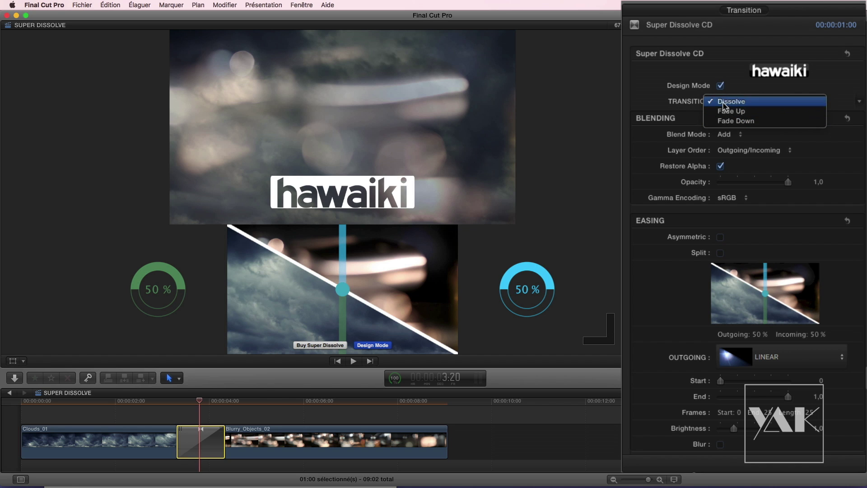
{"action": "left_click", "coordinate": [657, 69]}
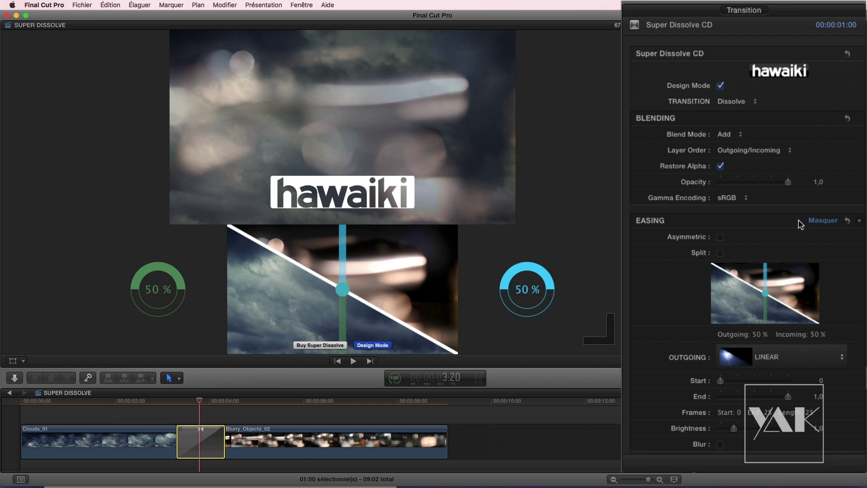
- Collapse the BLENDING and EASING parameter groups, and expand the Display, SPLIT Matte, EASING and BLENDING groups to view their settings
{"action": "left_click", "coordinate": [821, 222]}
{"action": "left_click", "coordinate": [824, 119]}
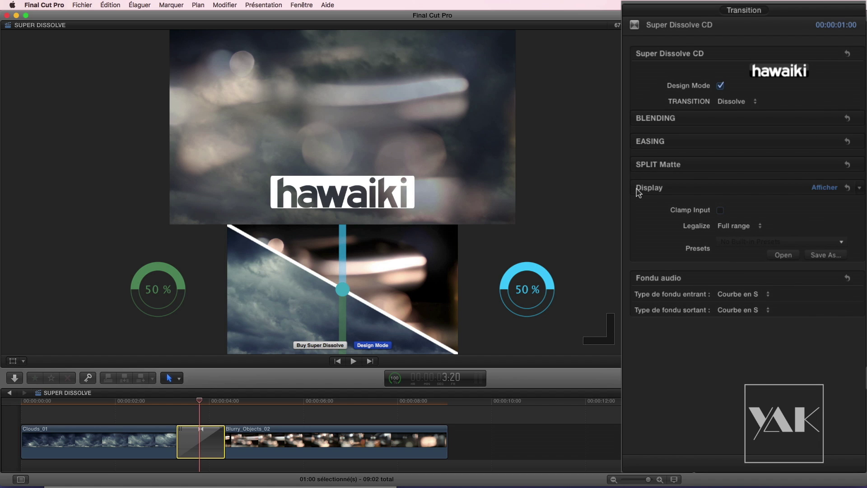
{"action": "left_click", "coordinate": [825, 187]}
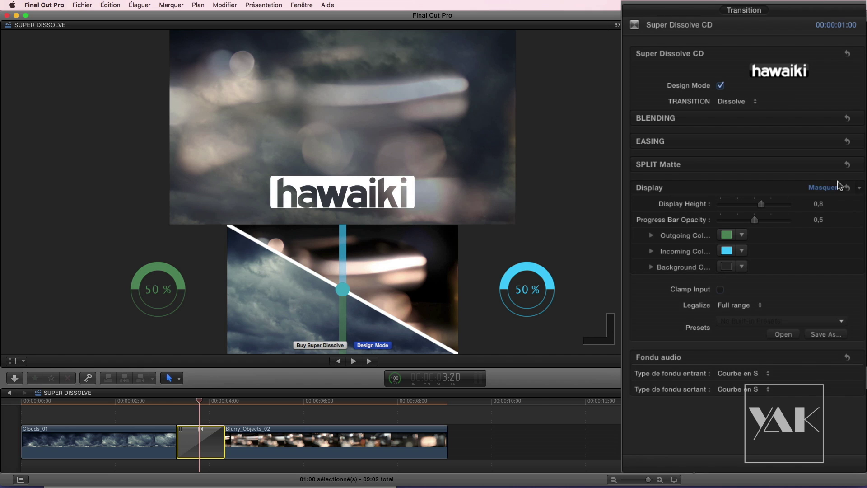
{"action": "left_click", "coordinate": [823, 166]}
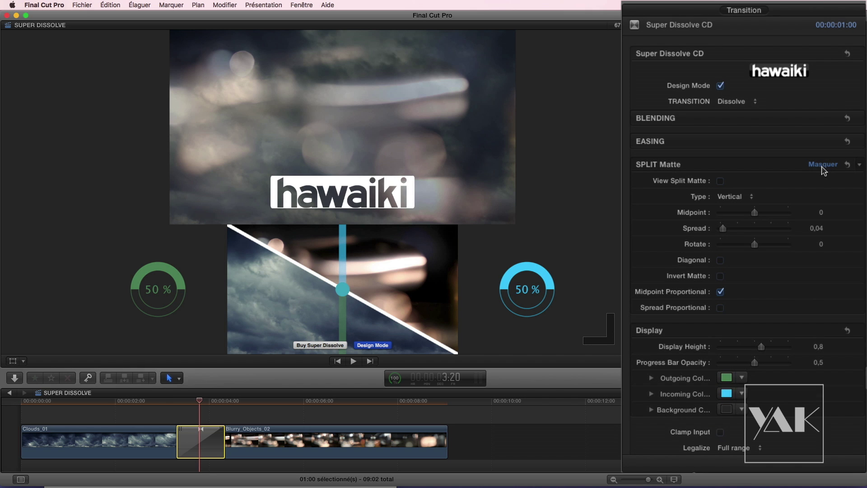
{"action": "left_click", "coordinate": [823, 141]}
{"action": "left_click", "coordinate": [823, 118]}
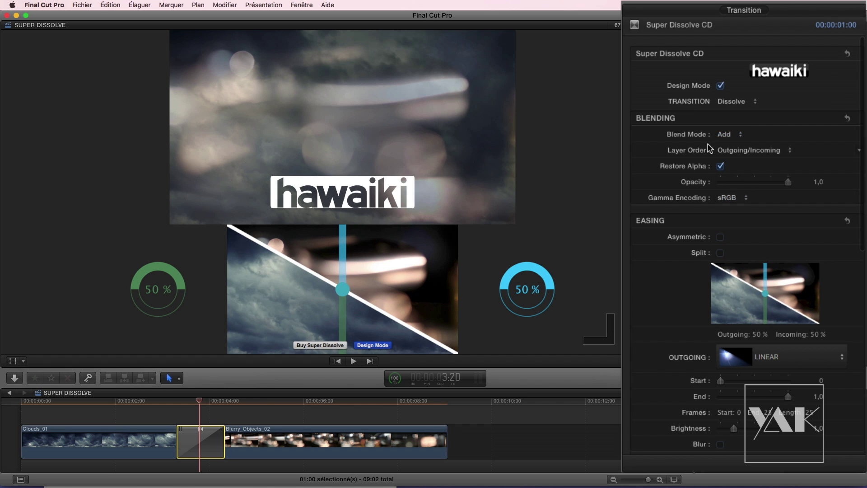
- Try the Soft Light, Vivid Light, Divide, Source In and Maximum blend modes on the transition
{"action": "left_click", "coordinate": [728, 135]}
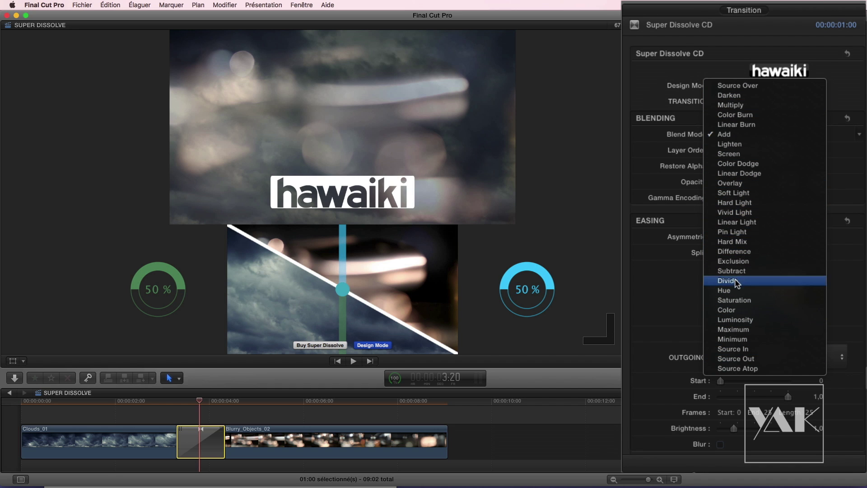
{"action": "left_click", "coordinate": [721, 192]}
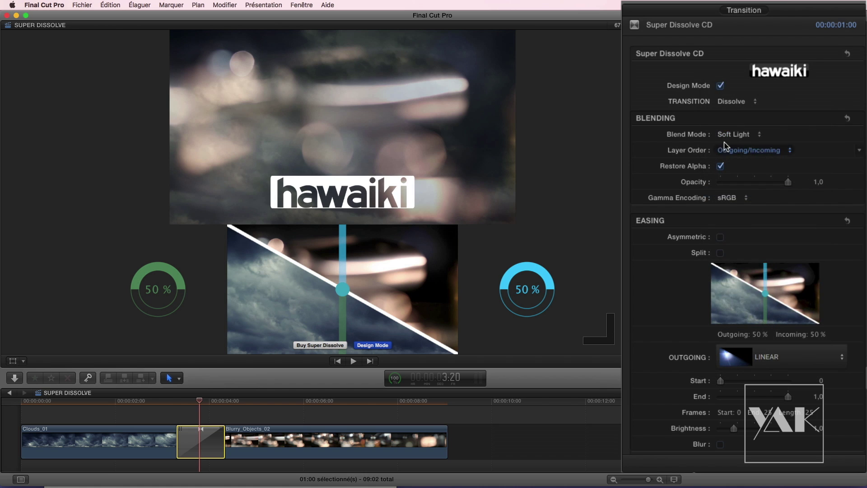
{"action": "left_click", "coordinate": [728, 137]}
{"action": "left_click", "coordinate": [730, 154]}
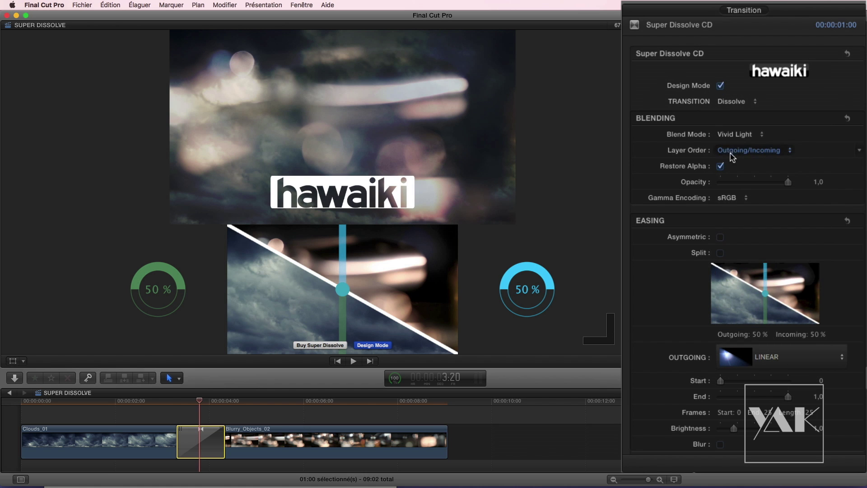
{"action": "left_click", "coordinate": [730, 134]}
{"action": "left_click", "coordinate": [732, 203]}
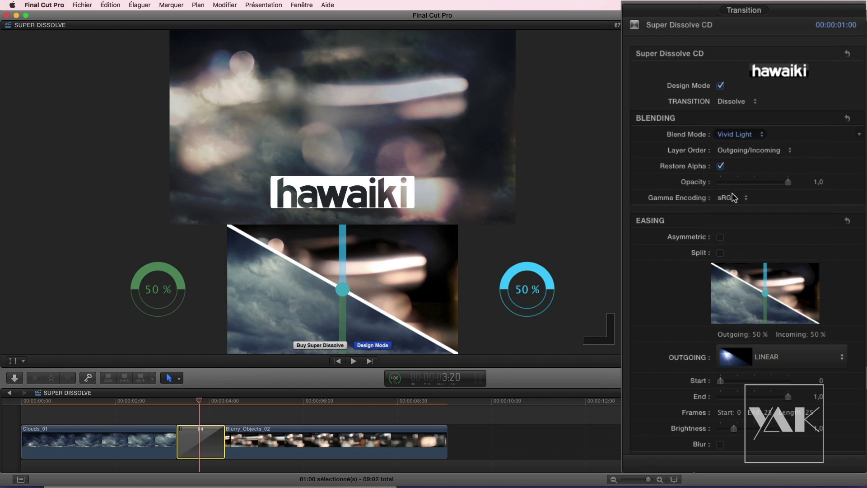
{"action": "left_click", "coordinate": [728, 136]}
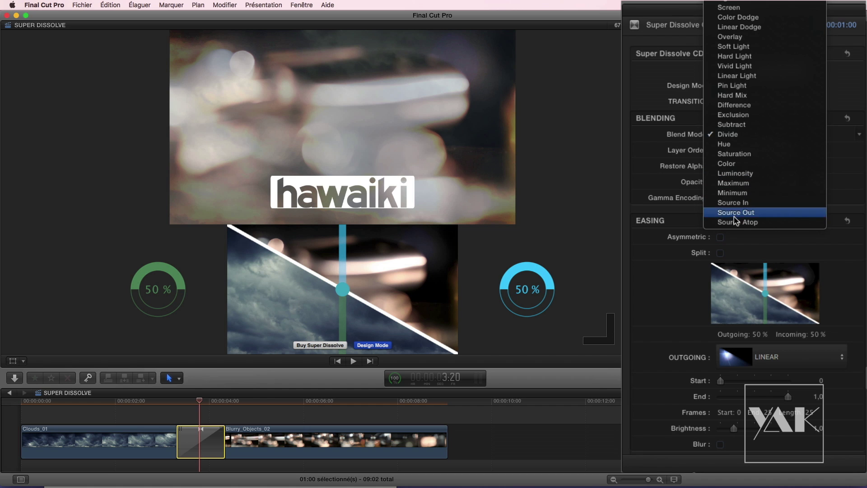
{"action": "left_click", "coordinate": [730, 204]}
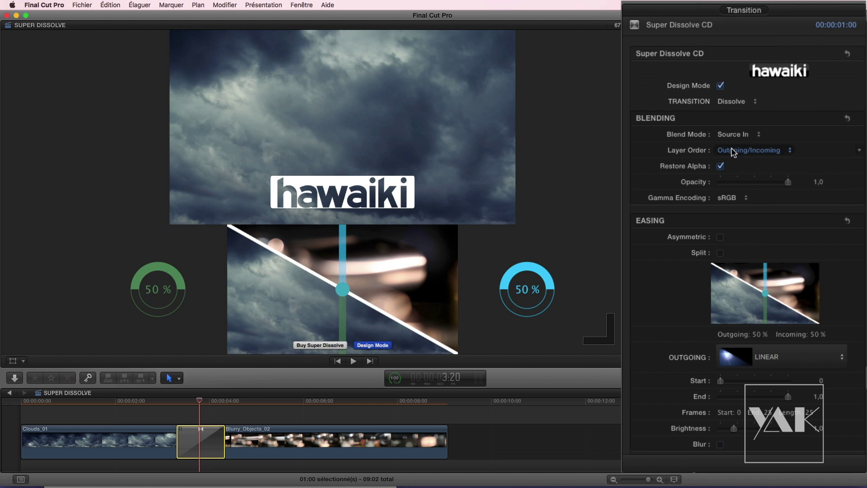
{"action": "left_click", "coordinate": [728, 135]}
{"action": "left_click", "coordinate": [731, 116]}
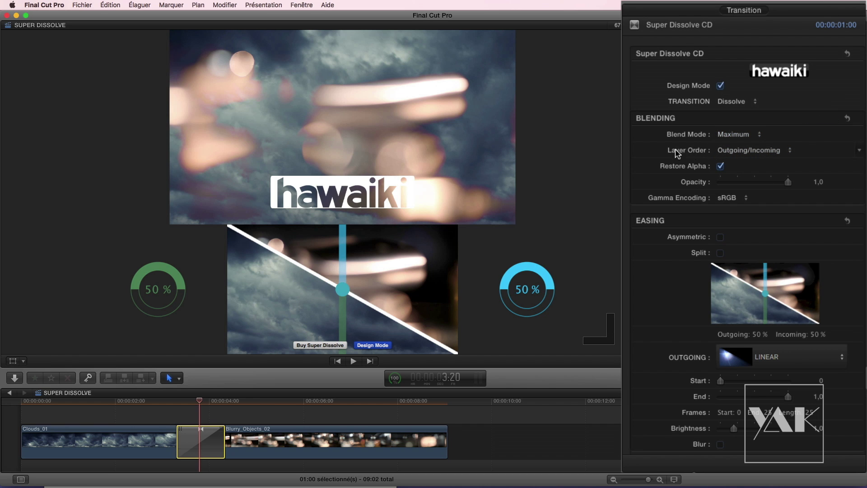
- Set the blend mode to Divide and compare the Incoming/Outgoing and Outgoing/Incoming layer orders, ending on Outgoing/Incoming
{"action": "left_click", "coordinate": [727, 151]}
{"action": "left_click", "coordinate": [733, 156]}
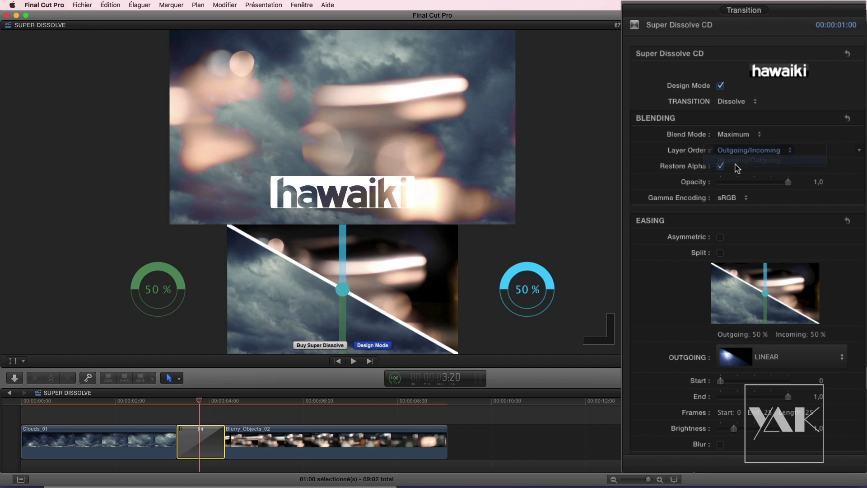
{"action": "left_click", "coordinate": [732, 134]}
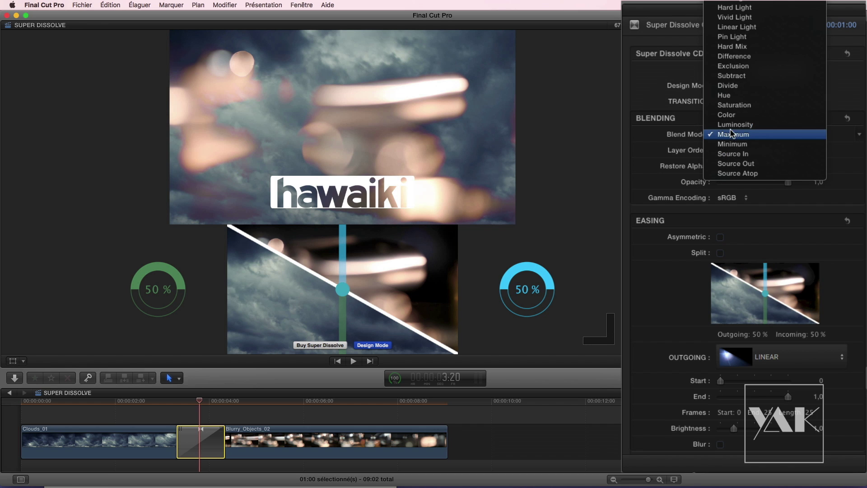
{"action": "left_click", "coordinate": [728, 86]}
{"action": "left_click", "coordinate": [733, 155]}
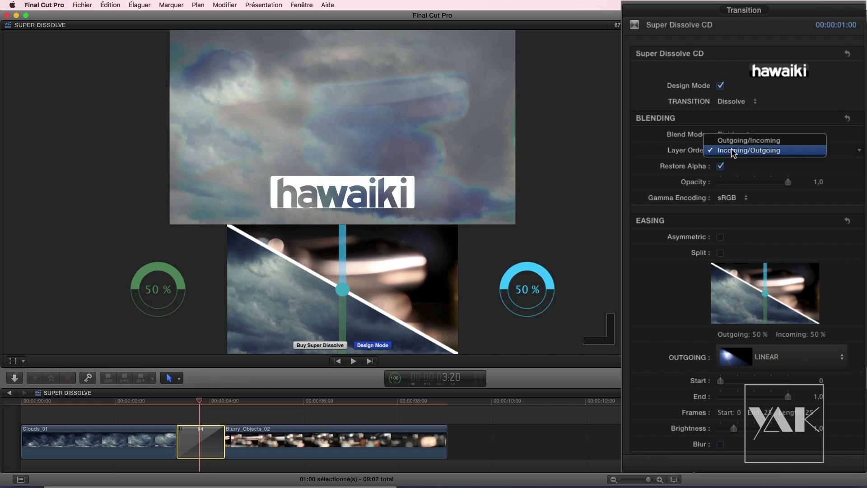
{"action": "left_click", "coordinate": [734, 140]}
{"action": "left_click", "coordinate": [733, 155]}
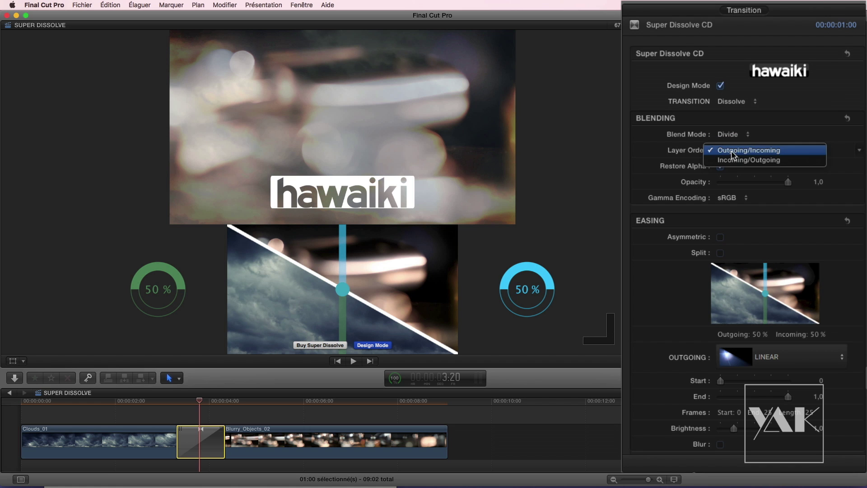
{"action": "left_click", "coordinate": [733, 158]}
{"action": "left_click", "coordinate": [733, 155]}
{"action": "left_click", "coordinate": [731, 141]}
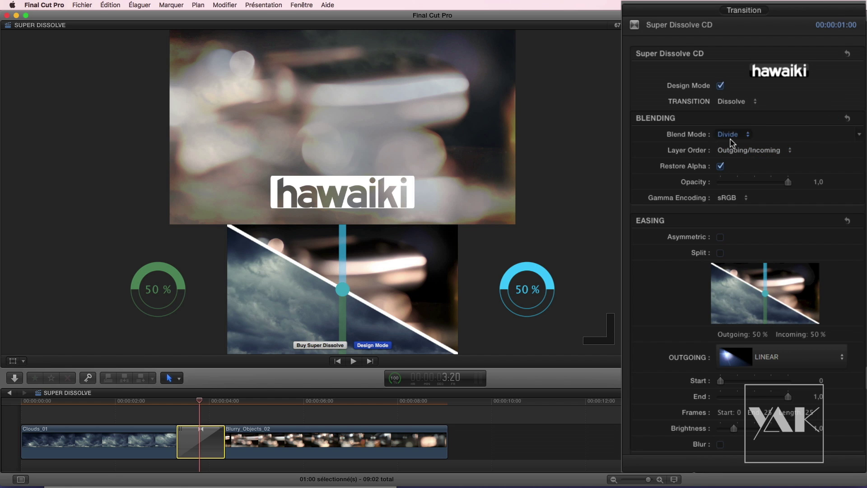
- Try the Restore Alpha and Opacity controls, keeping opacity at 1,0, and set the blend mode to Source Over
{"action": "left_click", "coordinate": [720, 167]}
{"action": "mouse_move", "coordinate": [787, 185]}
{"action": "left_mouse_down"}
{"action": "mouse_move", "coordinate": [691, 190]}
{"action": "mouse_move", "coordinate": [767, 177]}
{"action": "mouse_move", "coordinate": [730, 179]}
{"action": "mouse_move", "coordinate": [712, 183]}
{"action": "mouse_move", "coordinate": [788, 181]}
{"action": "left_mouse_up"}
{"action": "left_click", "coordinate": [728, 134]}
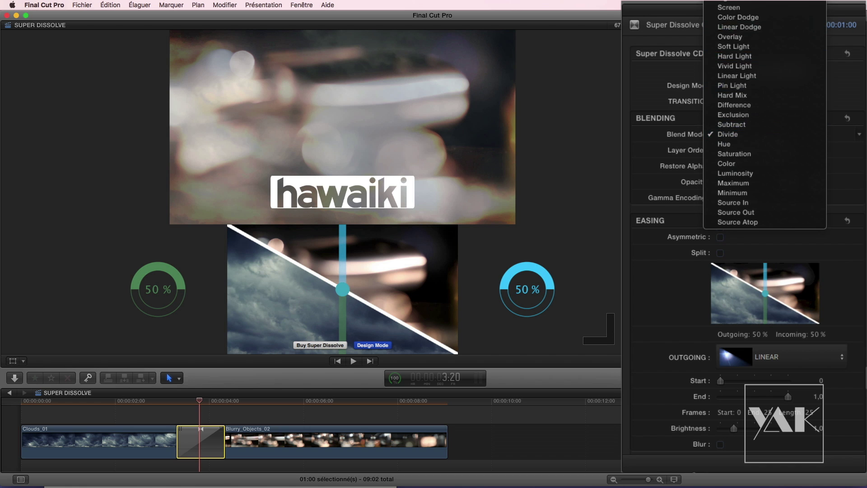
{"action": "scroll", "coordinate": [723, 140], "scroll_direction": "up", "scroll_amount": 3}
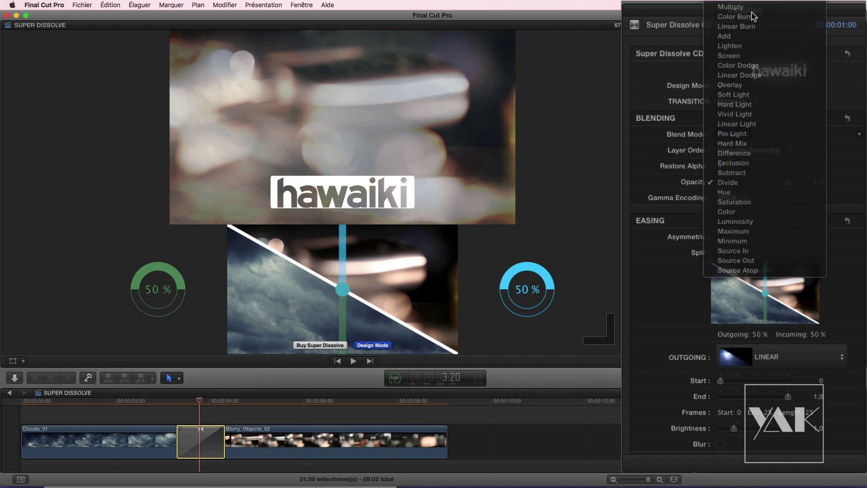
{"action": "left_click", "coordinate": [734, 270]}
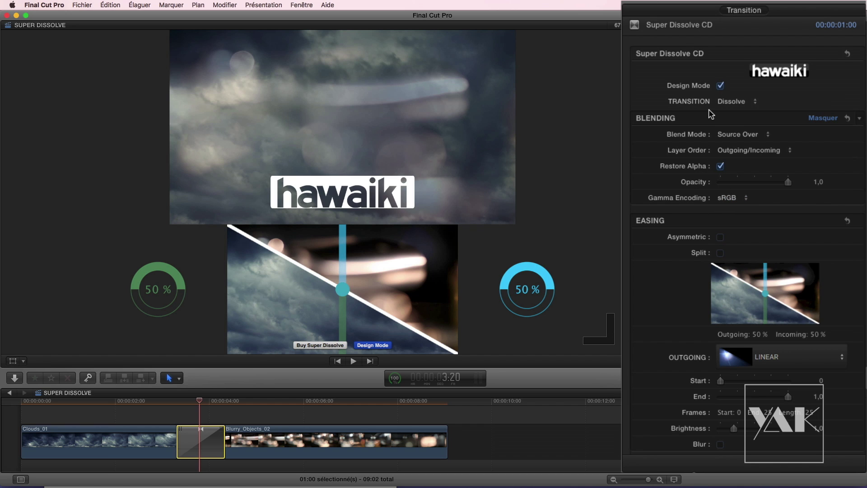
- Compare the Linear, sRGB and Inverse sRGB gamma encodings on the transition
{"action": "left_click", "coordinate": [726, 201]}
{"action": "left_click", "coordinate": [724, 185]}
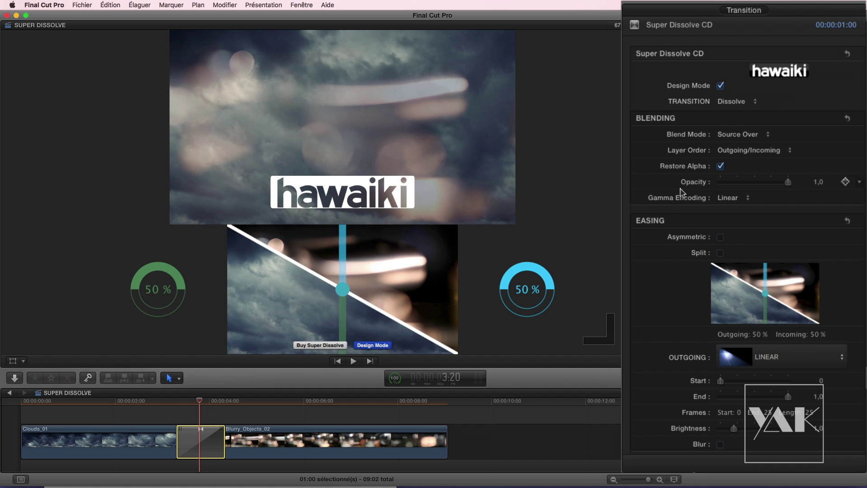
{"action": "left_click", "coordinate": [729, 198]}
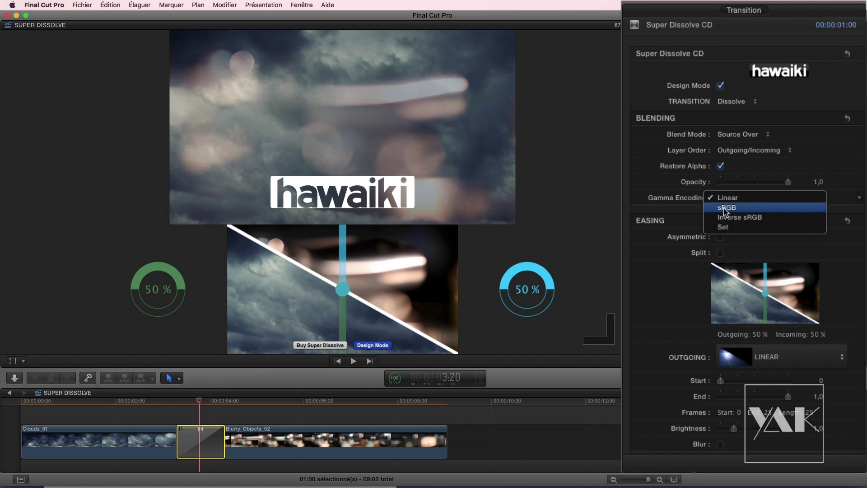
{"action": "left_click", "coordinate": [725, 208]}
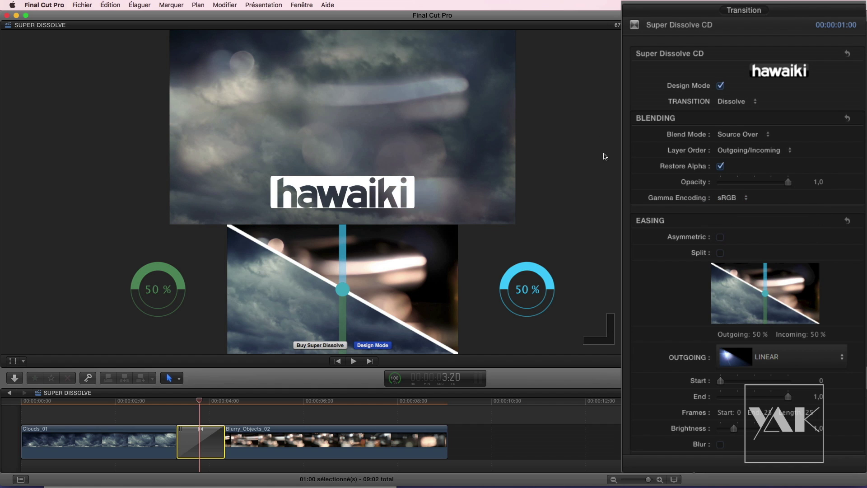
{"action": "left_click", "coordinate": [729, 199]}
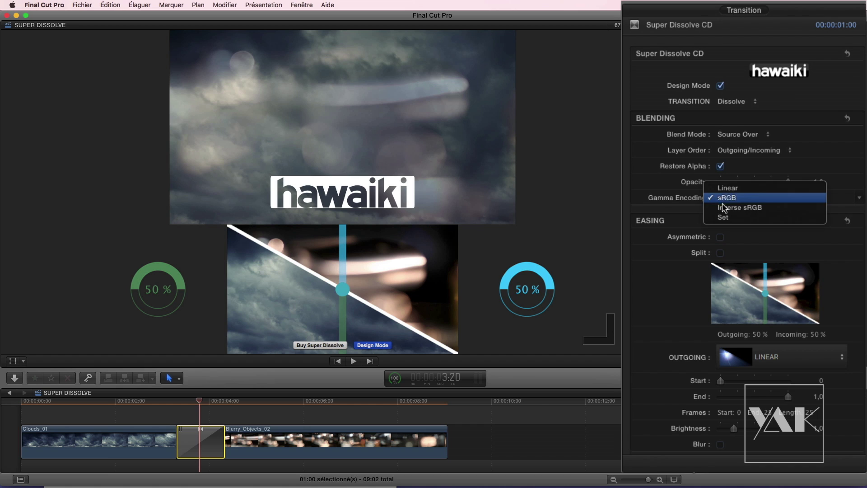
{"action": "left_click", "coordinate": [728, 208]}
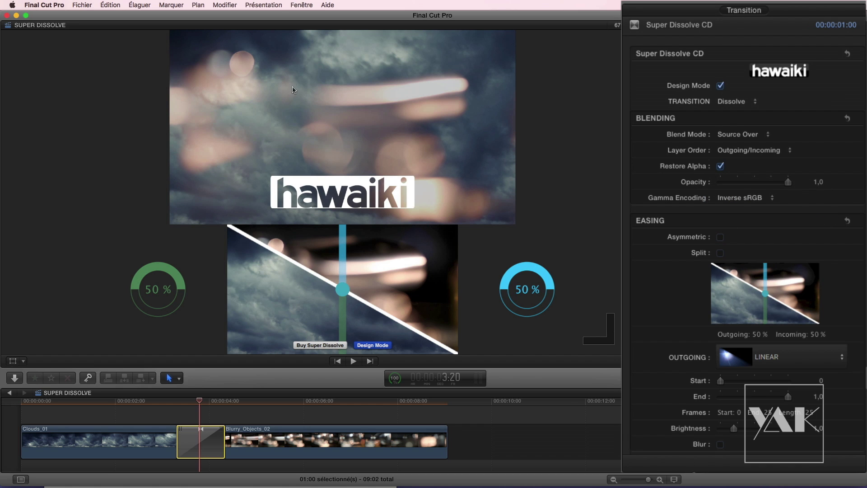
- Change the gamma encoding to Set and adjust the Gamma value to 0,82
{"action": "left_click", "coordinate": [758, 200]}
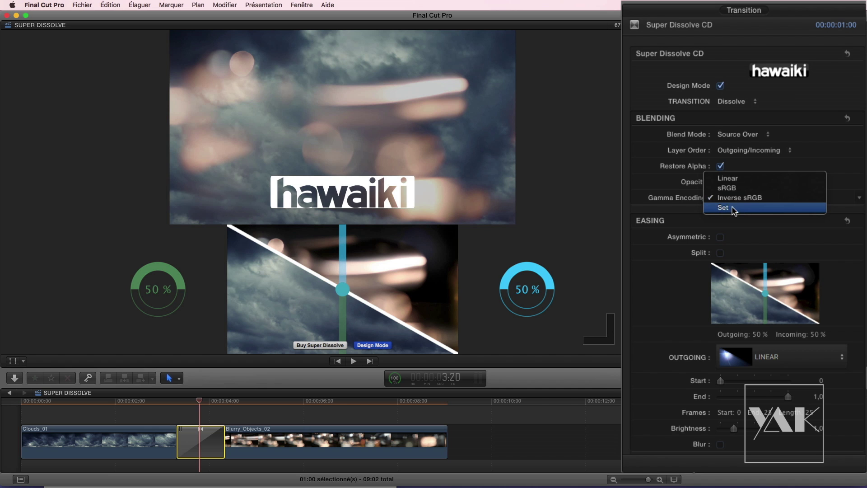
{"action": "left_click", "coordinate": [723, 208]}
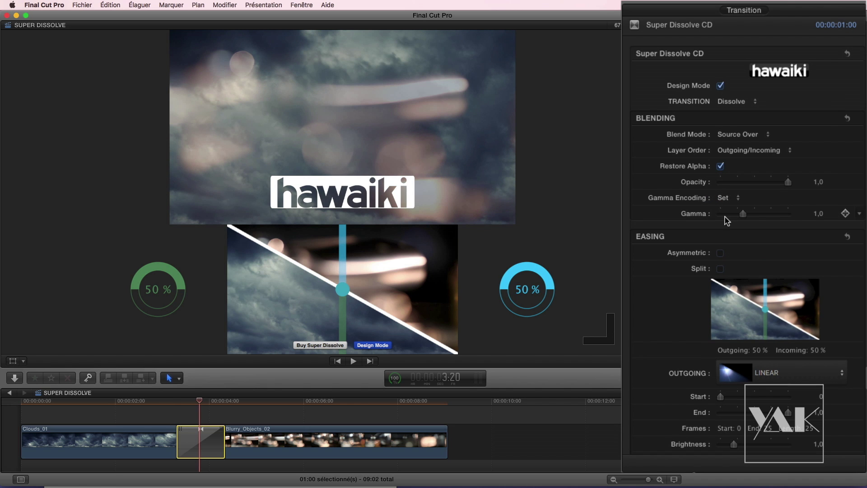
{"action": "left_click_drag", "start_coordinate": [742, 216], "coordinate": [722, 221]}
{"action": "left_click_drag", "start_coordinate": [721, 218], "coordinate": [738, 215]}
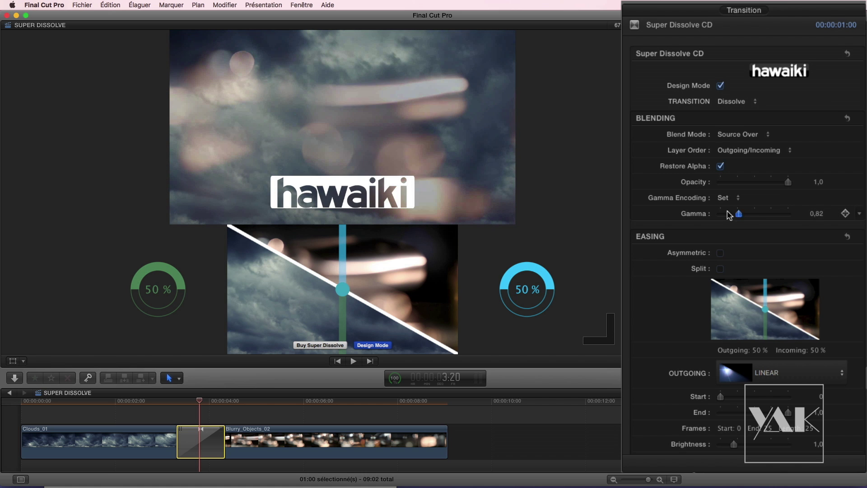
- Move the playhead to 3:14 inside the transition and view the EASING and SPLIT Matte settings
{"action": "mouse_move", "coordinate": [192, 402]}
{"action": "left_mouse_down"}
{"action": "mouse_move", "coordinate": [216, 406]}
{"action": "mouse_move", "coordinate": [188, 406]}
{"action": "left_mouse_up"}
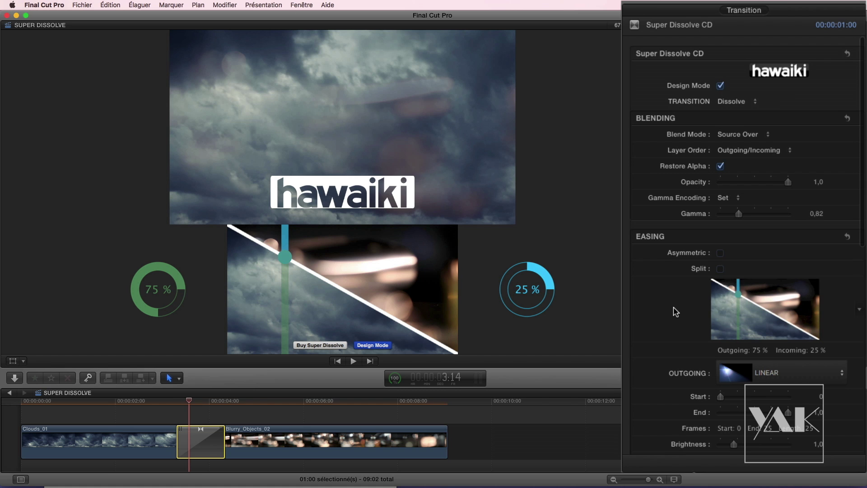
{"action": "scroll", "coordinate": [676, 312], "scroll_direction": "down", "scroll_amount": 5}
{"action": "scroll", "coordinate": [675, 311], "scroll_direction": "down", "scroll_amount": 5}
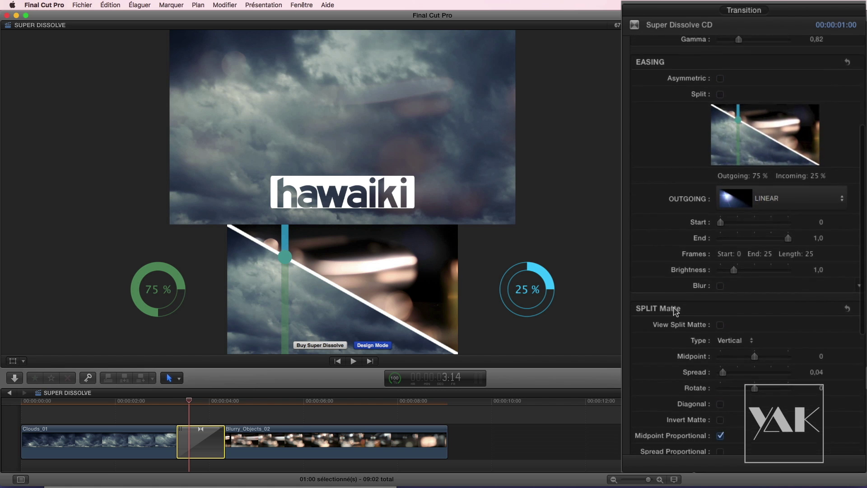
- Step through the transition from 3:08 to 3:15 to examine the linear easing curve and its outgoing and incoming percentages
{"action": "scroll", "coordinate": [675, 311], "scroll_direction": "down", "scroll_amount": 1}
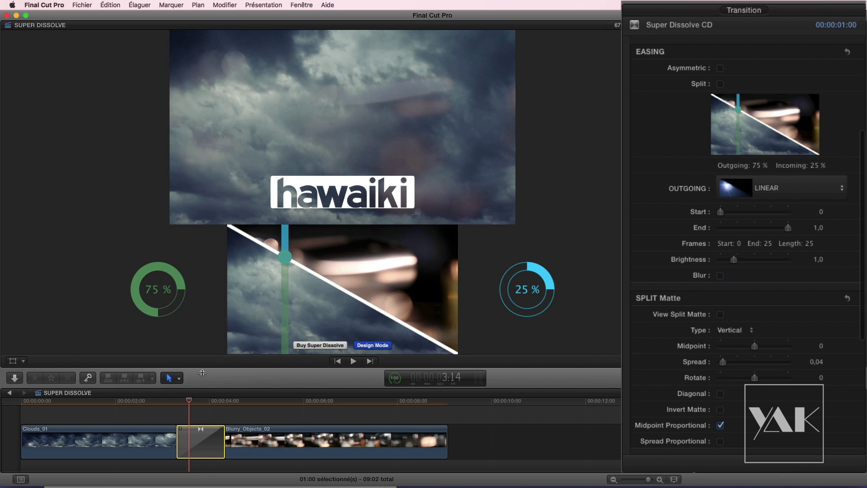
{"action": "mouse_move", "coordinate": [189, 404]}
{"action": "left_mouse_down"}
{"action": "mouse_move", "coordinate": [222, 411]}
{"action": "mouse_move", "coordinate": [179, 408]}
{"action": "left_mouse_up"}
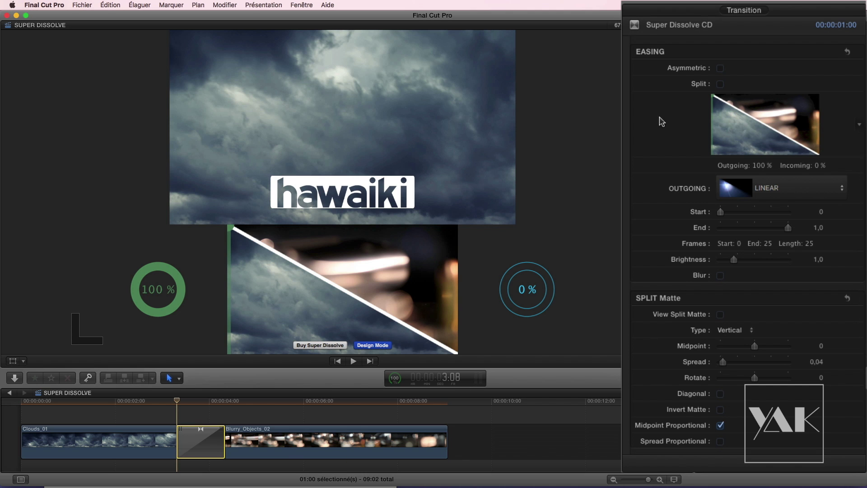
{"action": "key", "text": "Right"}
{"action": "key", "text": "Right"}
{"action": "key", "text": "Right"}
{"action": "key", "text": "Right"}
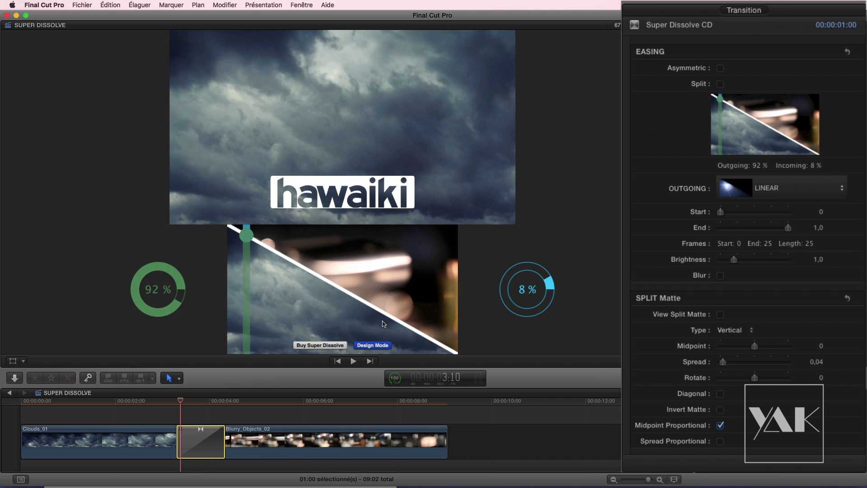
{"action": "key", "text": "Right"}
{"action": "key", "text": "Right"}
{"action": "key", "text": "Right"}
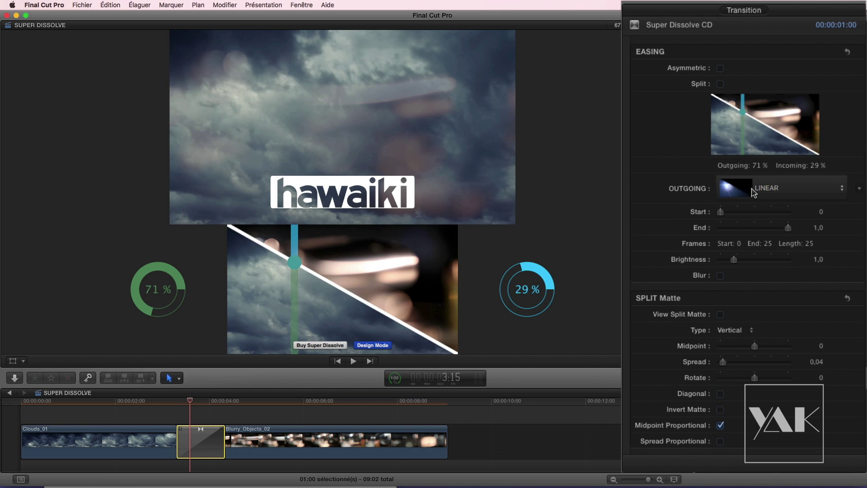
- Set the outgoing easing to EASE IN and step frame by frame through the transition to 4:06
{"action": "left_click", "coordinate": [770, 191]}
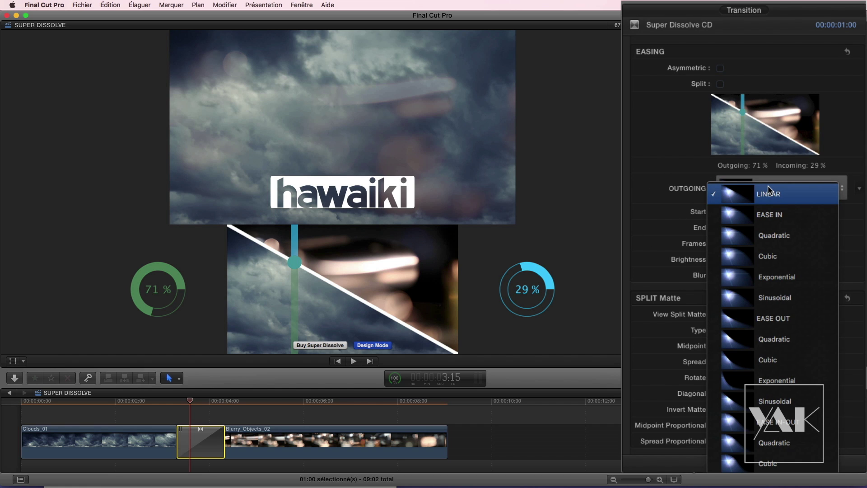
{"action": "left_click", "coordinate": [736, 218]}
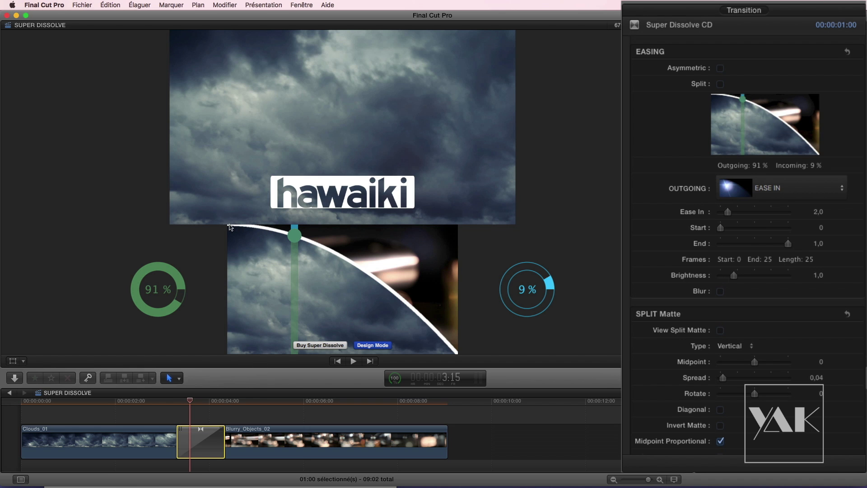
{"action": "key", "text": "Left"}
{"action": "key", "text": "Left"}
{"action": "key", "text": "Left"}
{"action": "key", "text": "Left"}
{"action": "key", "text": "Left"}
{"action": "key", "text": "Left"}
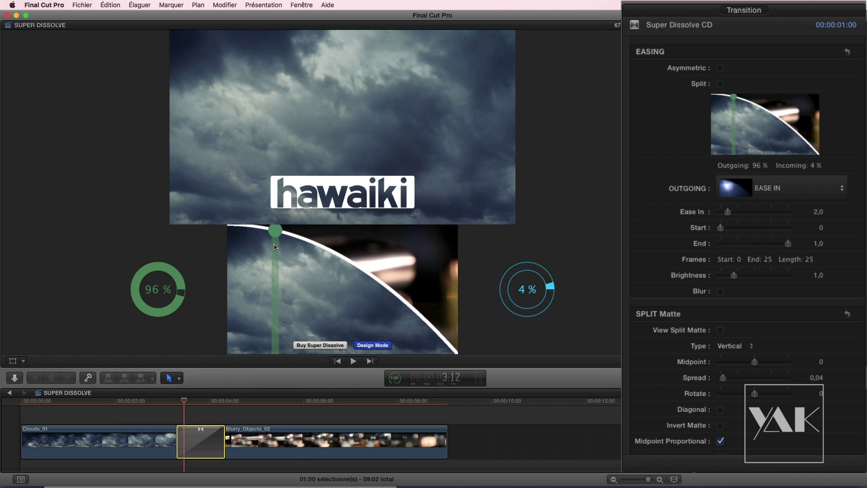
{"action": "key", "text": "Right"}
{"action": "key", "text": "Right"}
{"action": "key", "text": "Right"}
{"action": "key", "text": "Right"}
{"action": "key", "text": "Right"}
{"action": "key", "text": "Right"}
{"action": "key", "text": "Right"}
{"action": "key", "text": "Right"}
{"action": "key", "text": "Right"}
{"action": "key", "text": "Right"}
{"action": "key", "text": "Right"}
{"action": "key", "text": "Right"}
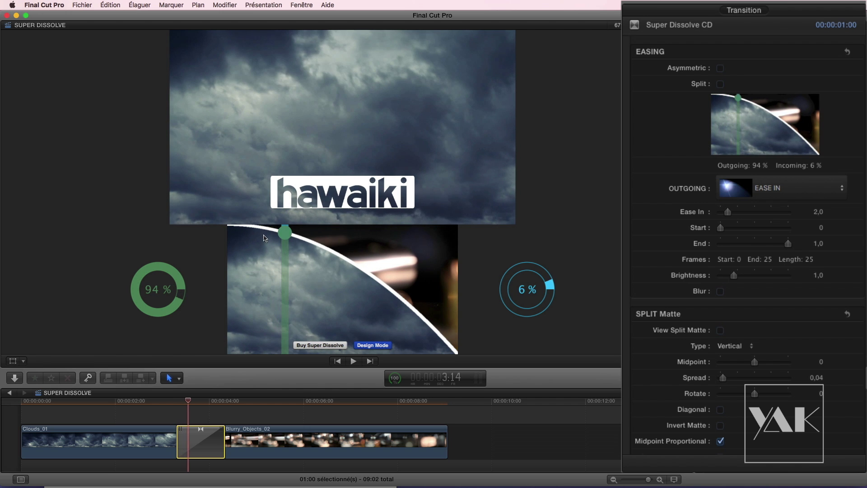
{"action": "key", "text": "Right"}
{"action": "key", "text": "Right"}
{"action": "key", "text": "Right"}
{"action": "key", "text": "Right"}
{"action": "key", "text": "Right"}
{"action": "key", "text": "Right"}
{"action": "key", "text": "Right"}
{"action": "key", "text": "Right"}
{"action": "key", "text": "Right"}
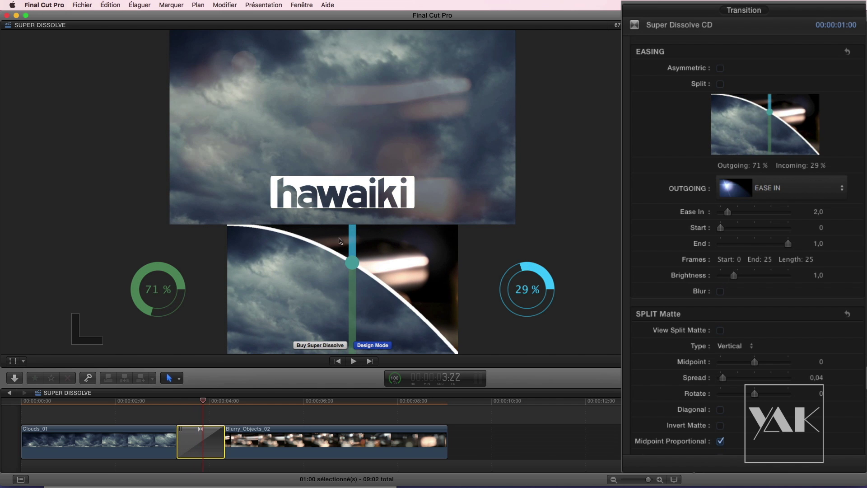
{"action": "key", "text": "Right"}
{"action": "key", "text": "Right"}
{"action": "key", "text": "Right"}
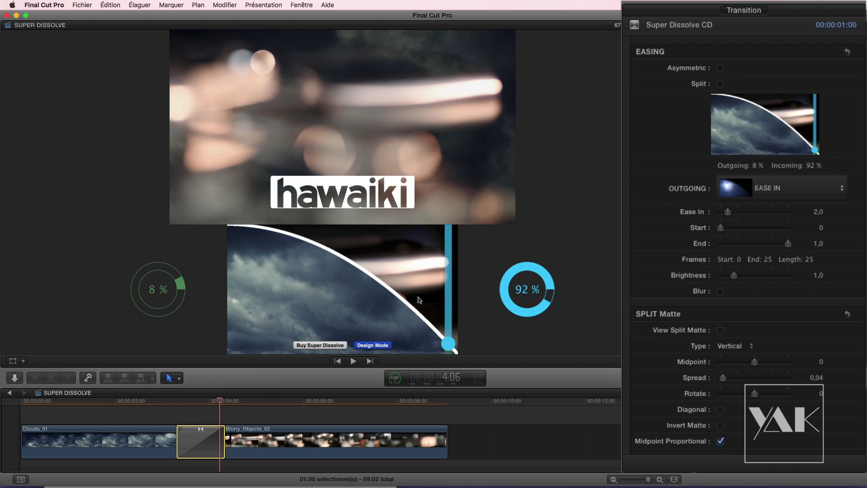
- Step back through the transition to 3:20 to examine how the EASE IN curve affects the mix
{"action": "key", "text": "Left"}
{"action": "key", "text": "Left"}
{"action": "key", "text": "Left"}
{"action": "key", "text": "Left"}
{"action": "key", "text": "Left"}
{"action": "key", "text": "Left"}
{"action": "key", "text": "Left"}
{"action": "key", "text": "Left"}
{"action": "key", "text": "Left"}
{"action": "key", "text": "Left"}
{"action": "key", "text": "Left"}
{"action": "key", "text": "Left"}
{"action": "key", "text": "Left"}
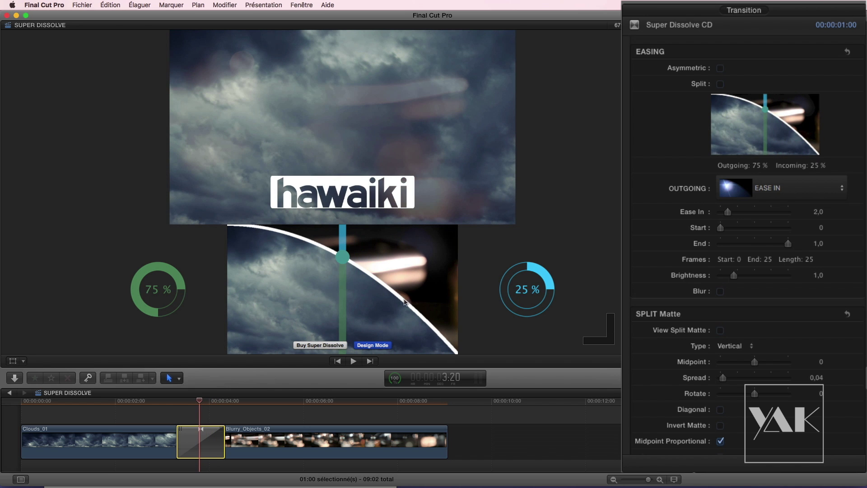
- Try the Quadratic ease-in, change the outgoing easing to EASE OUT and step back to 3:07, just before the transition
{"action": "left_click", "coordinate": [785, 193]}
{"action": "left_click", "coordinate": [780, 213]}
{"action": "left_click", "coordinate": [781, 189]}
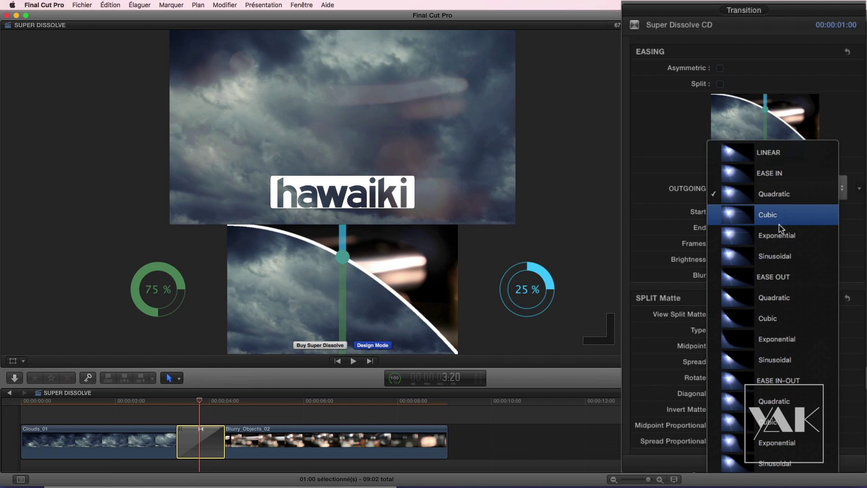
{"action": "left_click", "coordinate": [777, 282]}
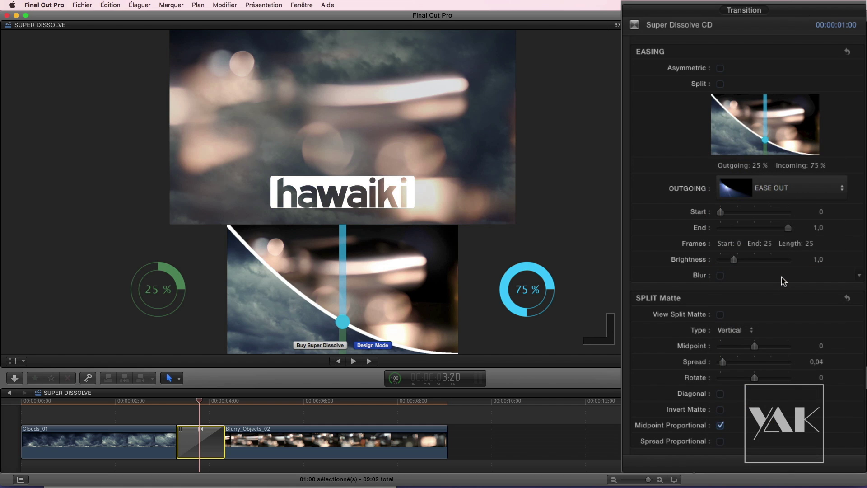
{"action": "key", "text": "Left"}
{"action": "key", "text": "Left"}
{"action": "key", "text": "Left"}
{"action": "key", "text": "Left"}
{"action": "key", "text": "Left"}
{"action": "key", "text": "Left"}
{"action": "key", "text": "Left"}
{"action": "key", "text": "Left"}
{"action": "key", "text": "Left"}
{"action": "key", "text": "Left"}
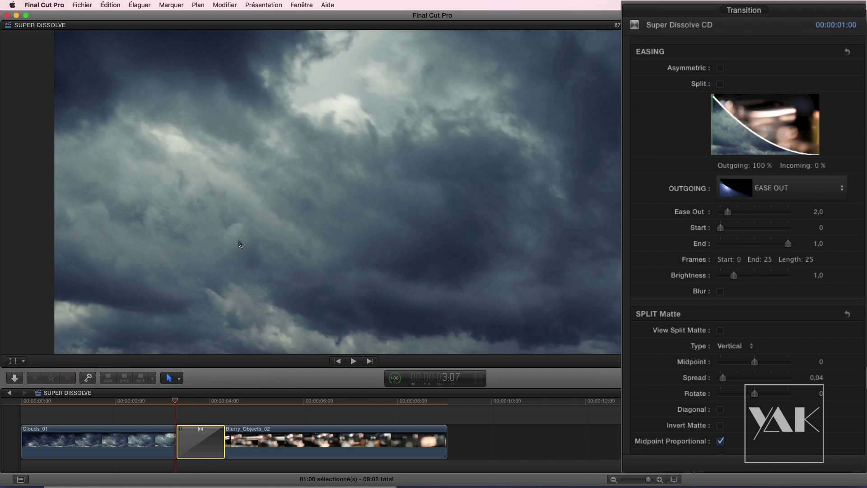
- Step forward through the transition to 4:02 and back to 3:21 to examine the EASE OUT curve
{"action": "key", "text": "Right"}
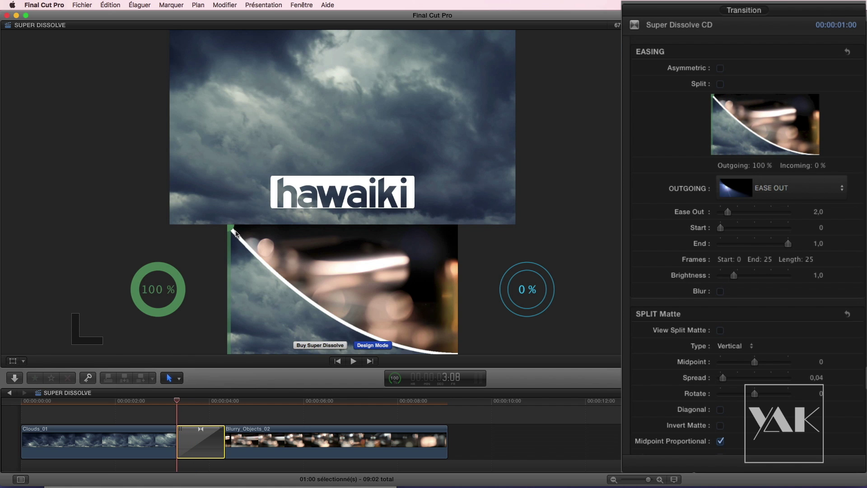
{"action": "key", "text": "Right"}
{"action": "key", "text": "Right"}
{"action": "key", "text": "Right"}
{"action": "key", "text": "Right"}
{"action": "key", "text": "Right"}
{"action": "key", "text": "Right"}
{"action": "key", "text": "Right"}
{"action": "key", "text": "Right"}
{"action": "key", "text": "Right"}
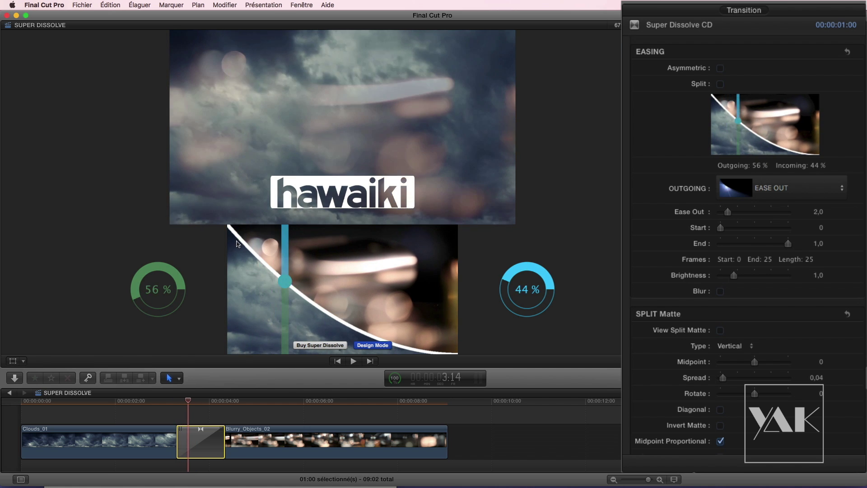
{"action": "key", "text": "Right"}
{"action": "key", "text": "Right"}
{"action": "key", "text": "Right"}
{"action": "key", "text": "Right"}
{"action": "key", "text": "Right"}
{"action": "key", "text": "Right"}
{"action": "key", "text": "Right"}
{"action": "key", "text": "Right"}
{"action": "key", "text": "Right"}
{"action": "key", "text": "Right"}
{"action": "key", "text": "Right"}
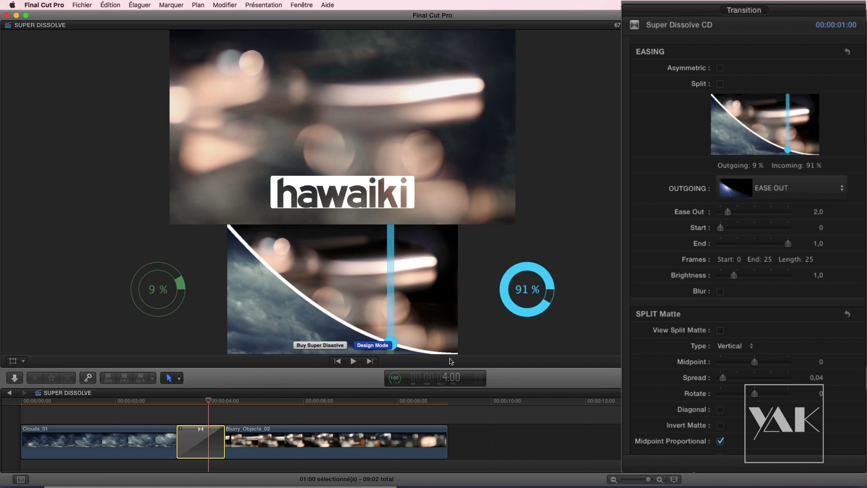
{"action": "key", "text": "Right"}
{"action": "key", "text": "Left"}
{"action": "key", "text": "Left"}
{"action": "key", "text": "Left"}
{"action": "key", "text": "Left"}
{"action": "key", "text": "Left"}
{"action": "key", "text": "Left"}
{"action": "key", "text": "Left"}
{"action": "key", "text": "Left"}
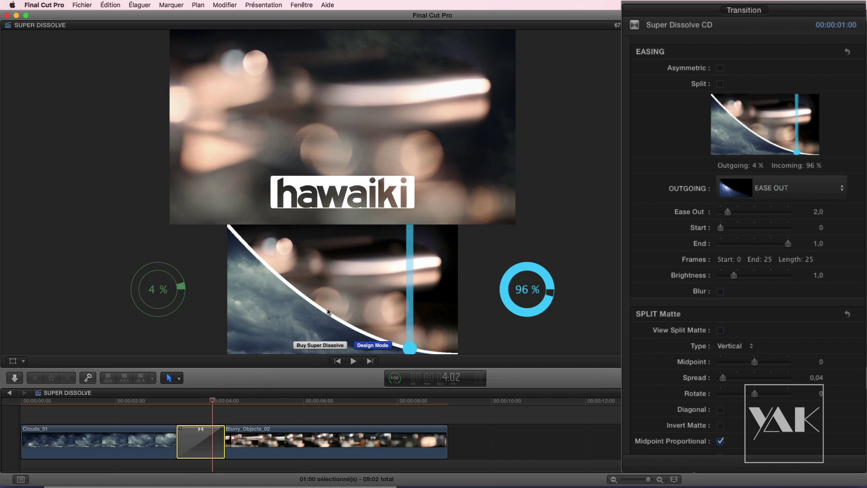
- Try the Exponential ease-out for the outgoing easing and step back through the transition to 3:13 and earlier
{"action": "left_click", "coordinate": [778, 191]}
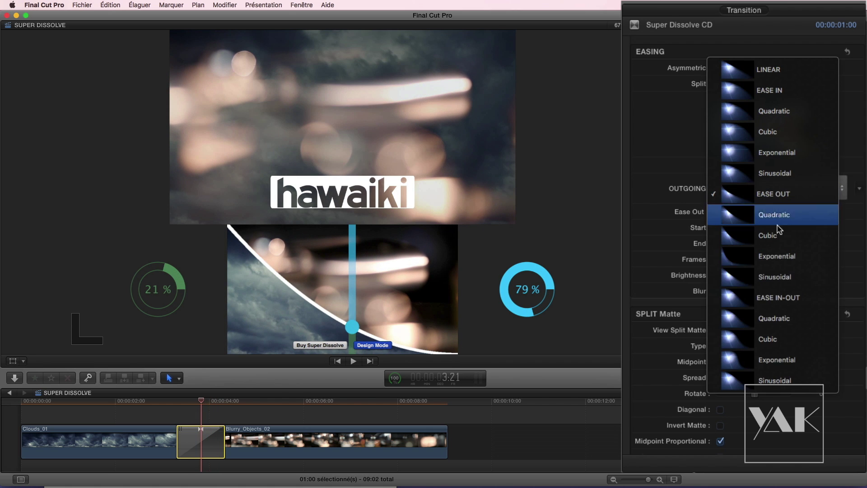
{"action": "left_click", "coordinate": [774, 256]}
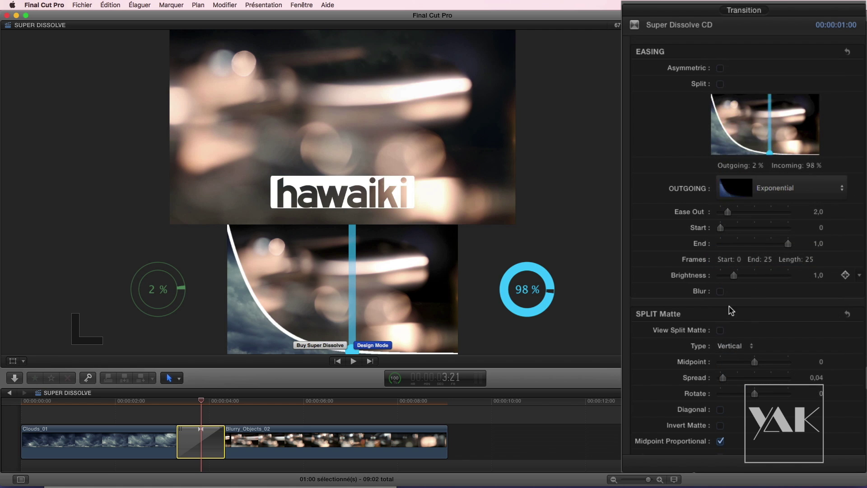
{"action": "key", "text": "Left"}
{"action": "key", "text": "Left"}
{"action": "key", "text": "Left"}
{"action": "key", "text": "Left"}
{"action": "key", "text": "Left"}
{"action": "key", "text": "Left"}
{"action": "key", "text": "Left"}
{"action": "key", "text": "Left"}
{"action": "key", "text": "Left"}
{"action": "key", "text": "Left"}
{"action": "key", "text": "Left"}
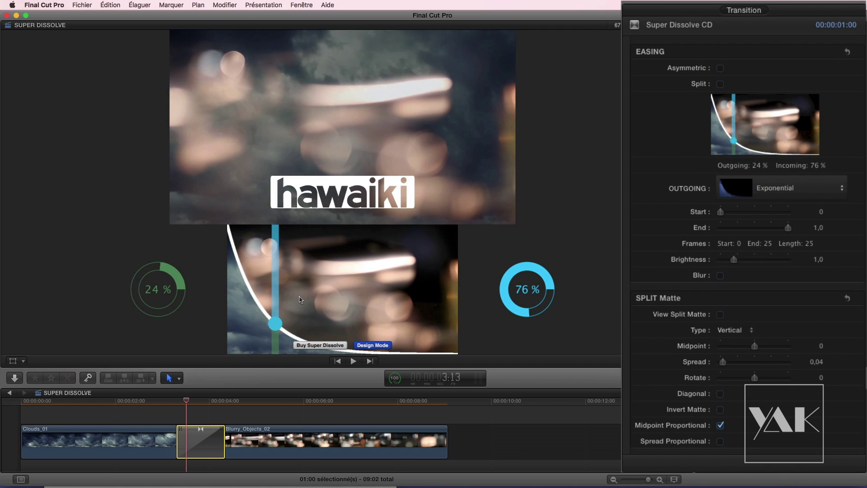
{"action": "key", "text": "Left"}
{"action": "key", "text": "Left"}
- Step forward through the transition to 4:01 and back to 3:23 to examine the Exponential ease-out curve
{"action": "key", "text": "Right"}
{"action": "key", "text": "Right"}
{"action": "key", "text": "Right"}
{"action": "key", "text": "Right"}
{"action": "key", "text": "Right"}
{"action": "key", "text": "Right"}
{"action": "key", "text": "Right"}
{"action": "key", "text": "Right"}
{"action": "key", "text": "Right"}
{"action": "key", "text": "Right"}
{"action": "key", "text": "Right"}
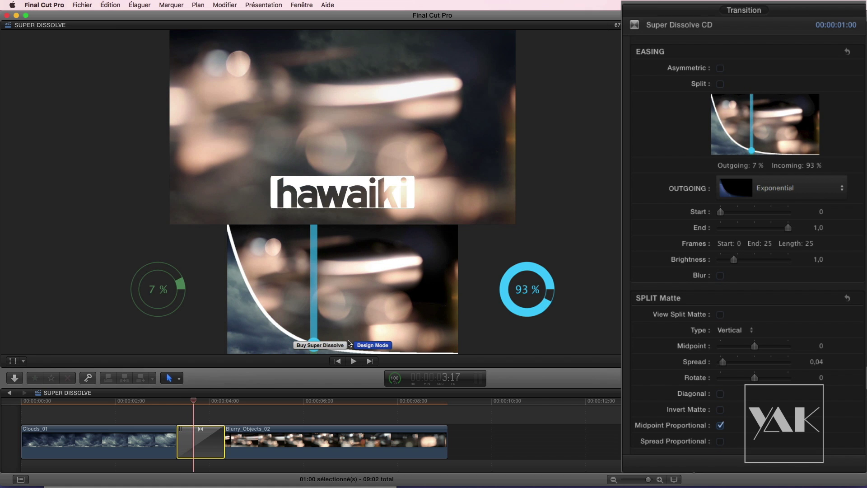
{"action": "key", "text": "Right"}
{"action": "key", "text": "Right"}
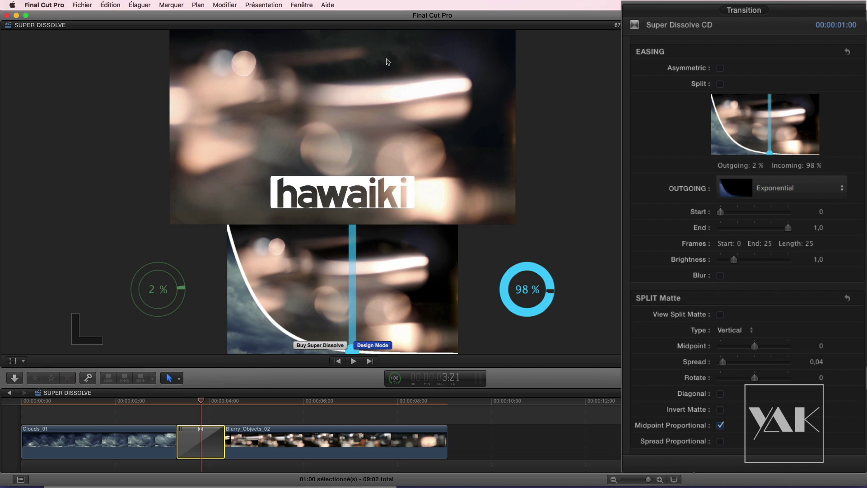
{"action": "key", "text": "Right"}
{"action": "key", "text": "Right"}
{"action": "key", "text": "Right"}
{"action": "key", "text": "Right"}
{"action": "key", "text": "Right"}
{"action": "key", "text": "Right"}
{"action": "key", "text": "Right"}
{"action": "key", "text": "Right"}
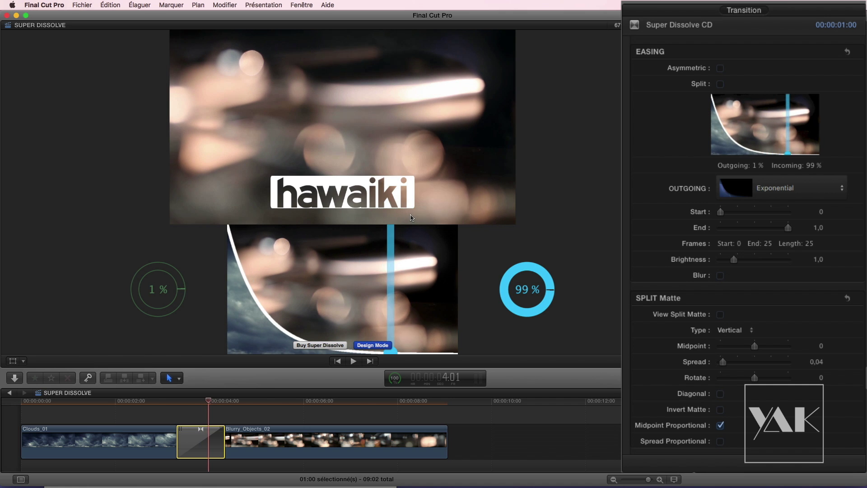
{"action": "key", "text": "Left"}
{"action": "key", "text": "Left"}
{"action": "key", "text": "Left"}
{"action": "key", "text": "Left"}
{"action": "key", "text": "Left"}
{"action": "key", "text": "Left"}
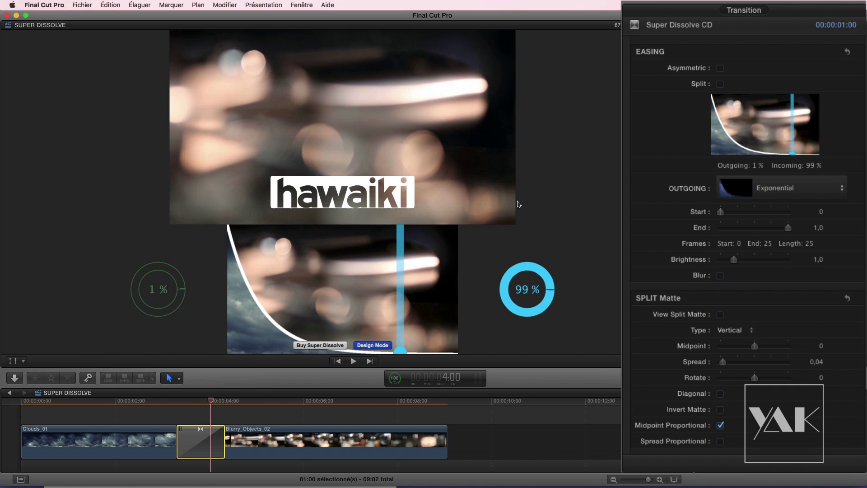
- Set the outgoing easing to the Quadratic ease-out and move the playhead to 3:21
{"action": "left_click", "coordinate": [772, 194]}
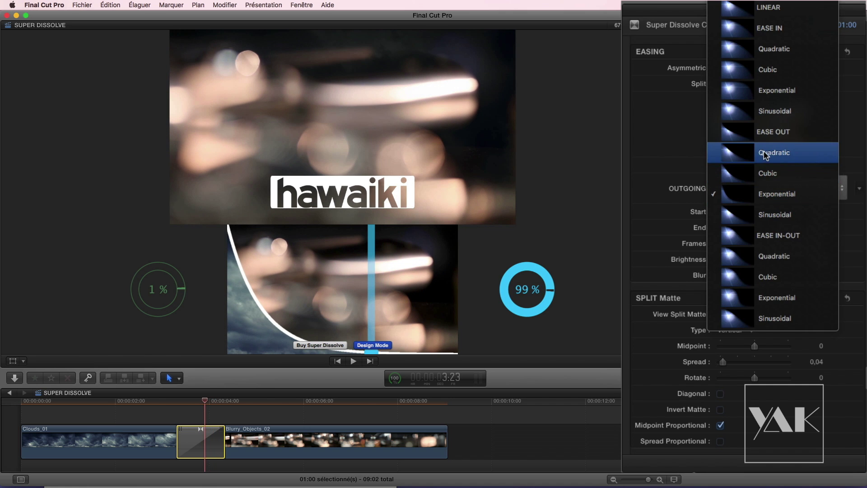
{"action": "left_click", "coordinate": [718, 152]}
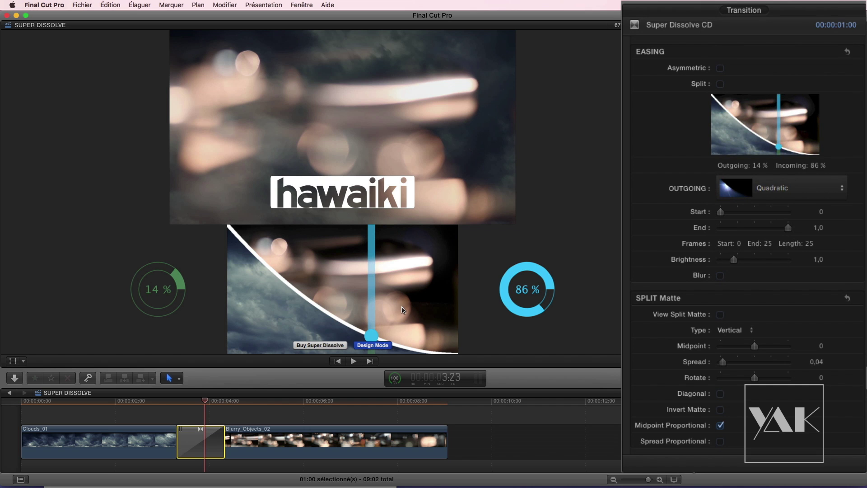
{"action": "key", "text": "Left"}
{"action": "key", "text": "Left"}
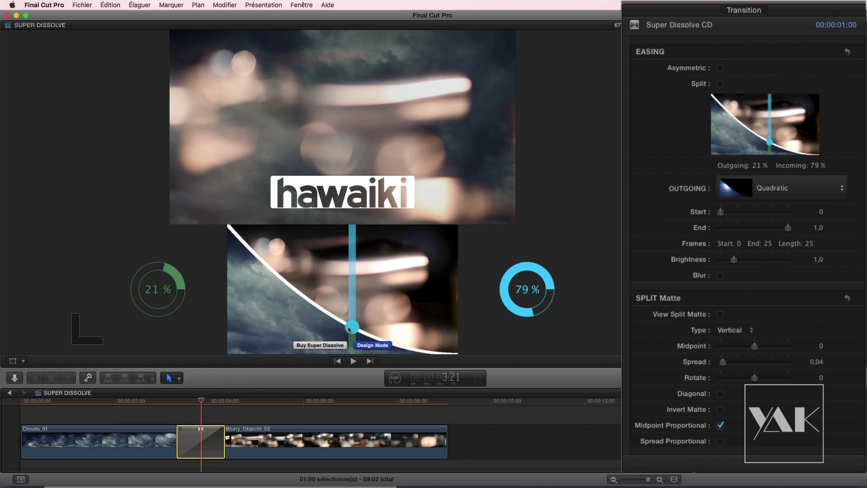
- Step back and forth through the transition's frames, ending at 3:17, to examine the Quadratic ease-out mix
{"action": "key", "text": "Left"}
{"action": "key", "text": "Left"}
{"action": "key", "text": "Left"}
{"action": "key", "text": "Left"}
{"action": "key", "text": "Left"}
{"action": "key", "text": "Right"}
{"action": "key", "text": "Right"}
{"action": "key", "text": "Right"}
{"action": "key", "text": "Right"}
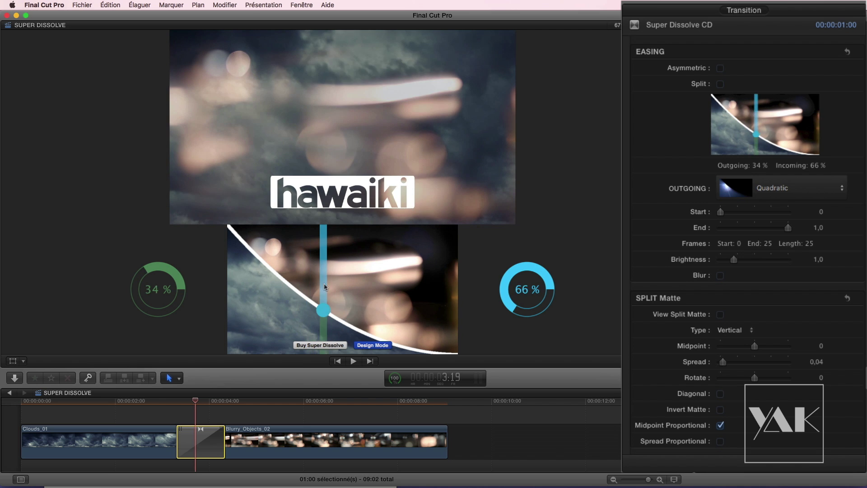
{"action": "key", "text": "Left"}
{"action": "key", "text": "Left"}
{"action": "key", "text": "Left"}
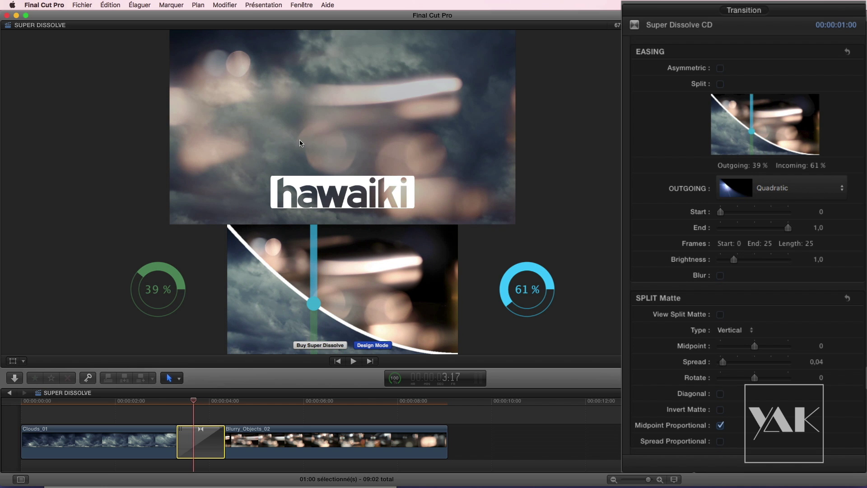
- Step back and forth through the transition's frames, ending at 3:18, to examine the Quadratic curve's mix percentages
{"action": "key", "text": "Right"}
{"action": "key", "text": "Right"}
{"action": "key", "text": "Left"}
{"action": "key", "text": "Left"}
{"action": "key", "text": "Left"}
{"action": "key", "text": "Right"}
{"action": "key", "text": "Right"}
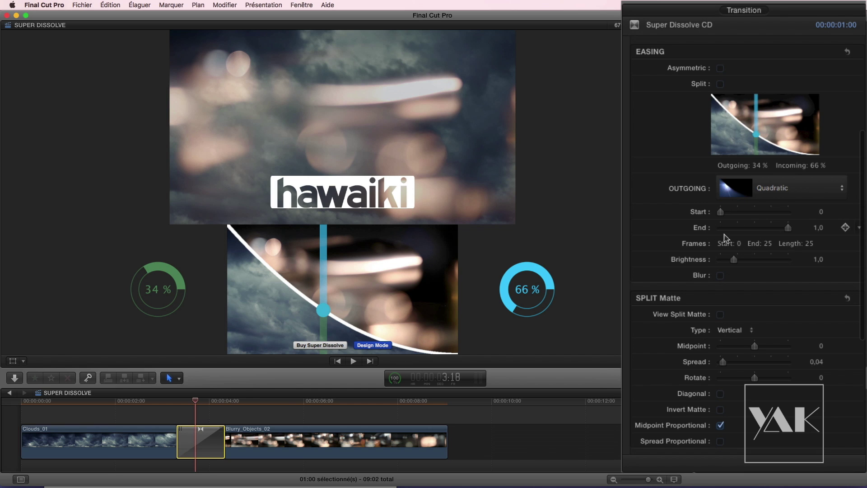
- Try an outgoing Start of about 0.05 and End of about 0.62, and step forward to 3:23
{"action": "left_click_drag", "start_coordinate": [721, 212], "coordinate": [730, 211]}
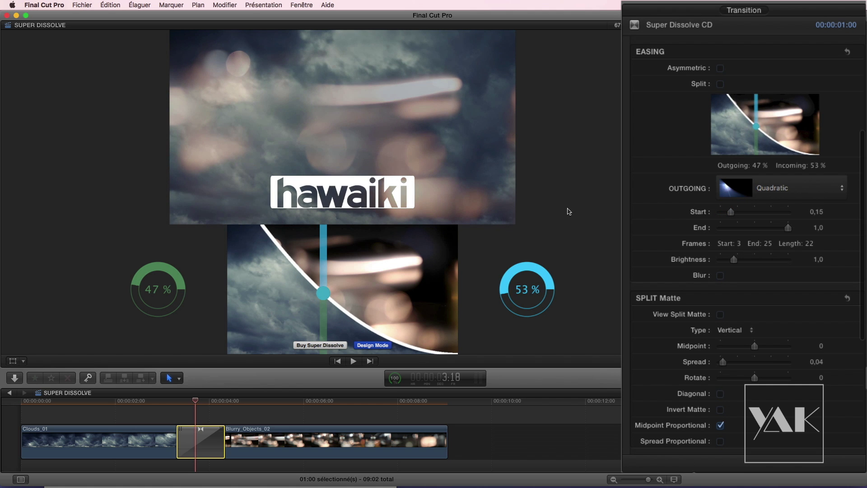
{"action": "left_click_drag", "start_coordinate": [730, 212], "coordinate": [724, 211]}
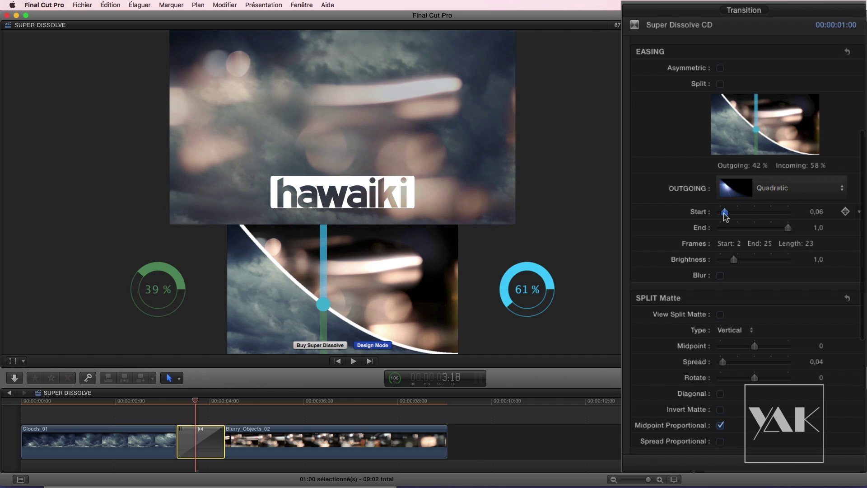
{"action": "left_click_drag", "start_coordinate": [784, 231], "coordinate": [762, 231]}
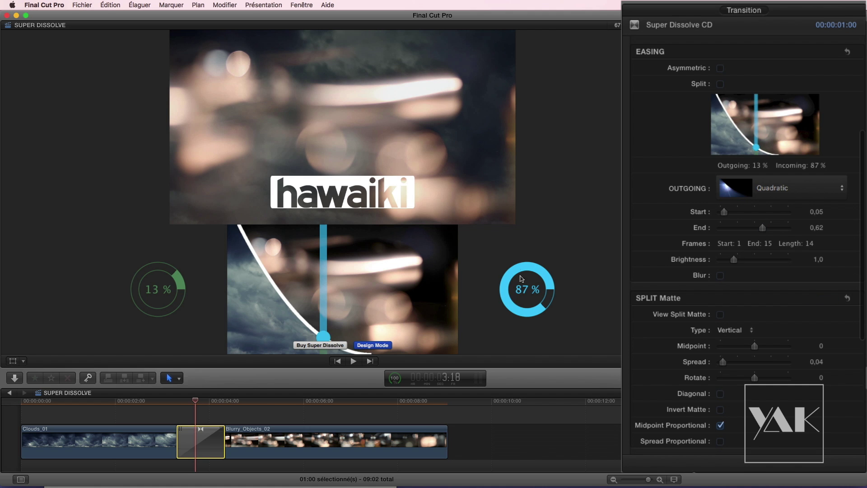
{"action": "key", "text": "Right"}
{"action": "key", "text": "Right"}
{"action": "key", "text": "Right"}
{"action": "key", "text": "Right"}
{"action": "key", "text": "Right"}
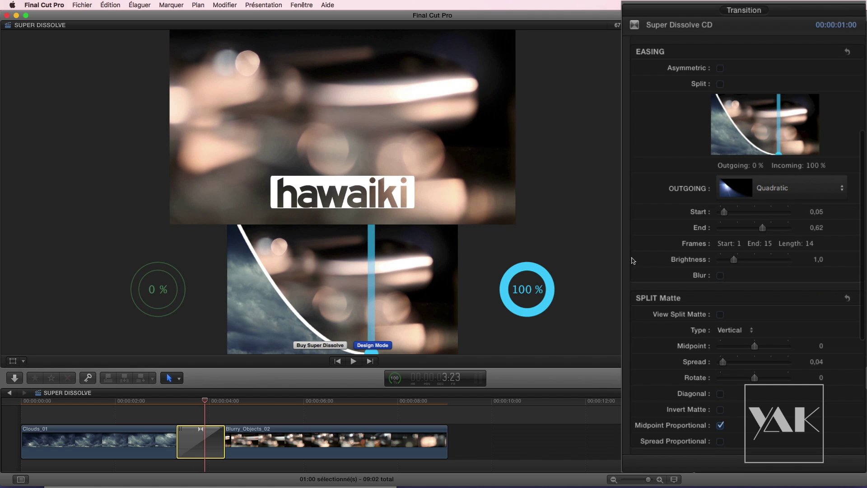
- Try an outgoing Start of about 0.16 and step back through the transition to 3:10
{"action": "left_click_drag", "start_coordinate": [726, 216], "coordinate": [732, 216]}
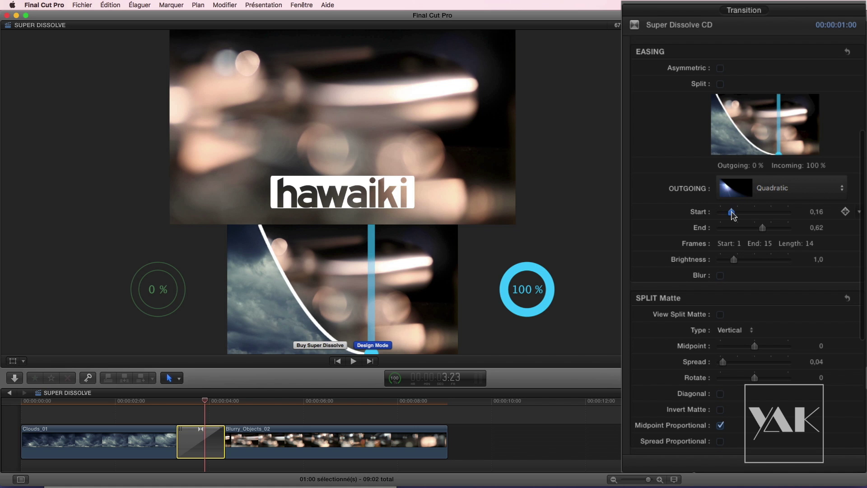
{"action": "key", "text": "Left"}
{"action": "key", "text": "Left"}
{"action": "key", "text": "Left"}
{"action": "key", "text": "Left"}
{"action": "key", "text": "Left"}
{"action": "key", "text": "Left"}
{"action": "key", "text": "Left"}
{"action": "key", "text": "Left"}
{"action": "key", "text": "Left"}
{"action": "key", "text": "Left"}
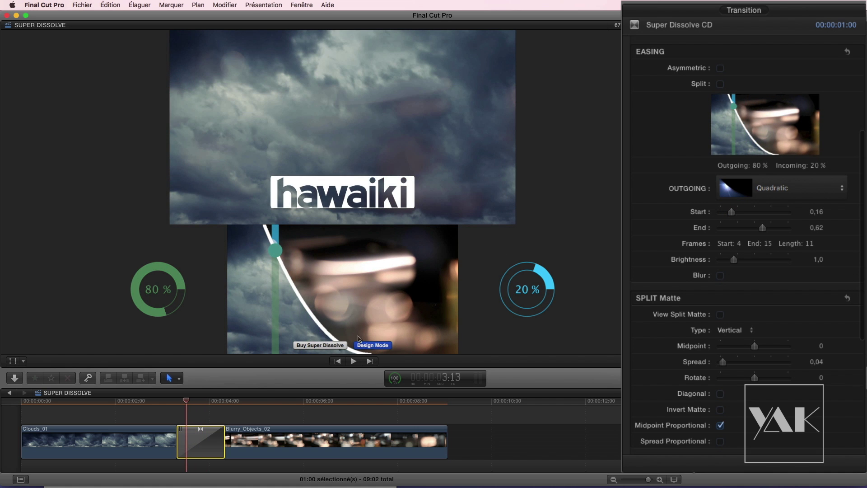
{"action": "key", "text": "Left"}
{"action": "key", "text": "Left"}
{"action": "key", "text": "Left"}
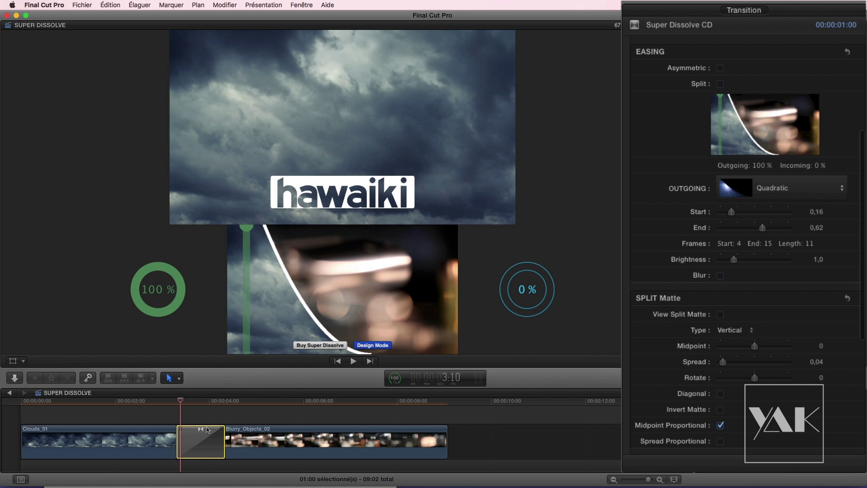
- Restore the outgoing Start to 0 and End to 1.0, and move the playhead forward to 3:14
{"action": "left_click_drag", "start_coordinate": [732, 212], "coordinate": [789, 228]}
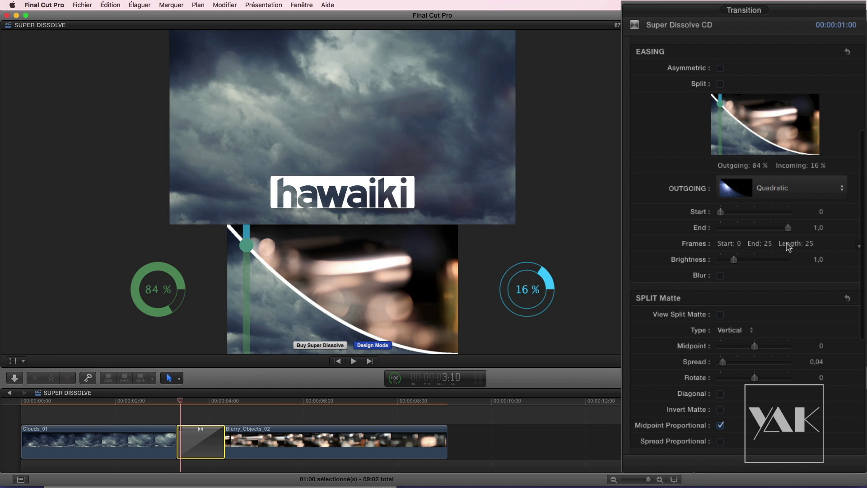
{"action": "key", "text": "Right"}
{"action": "key", "text": "Right"}
{"action": "key", "text": "Right"}
{"action": "key", "text": "Right"}
- Set the outgoing Brightness to about 3.47 and enable the outgoing Blur with an Amount of 35
{"action": "left_click_drag", "start_coordinate": [734, 259], "coordinate": [767, 260]}
{"action": "left_click", "coordinate": [720, 276]}
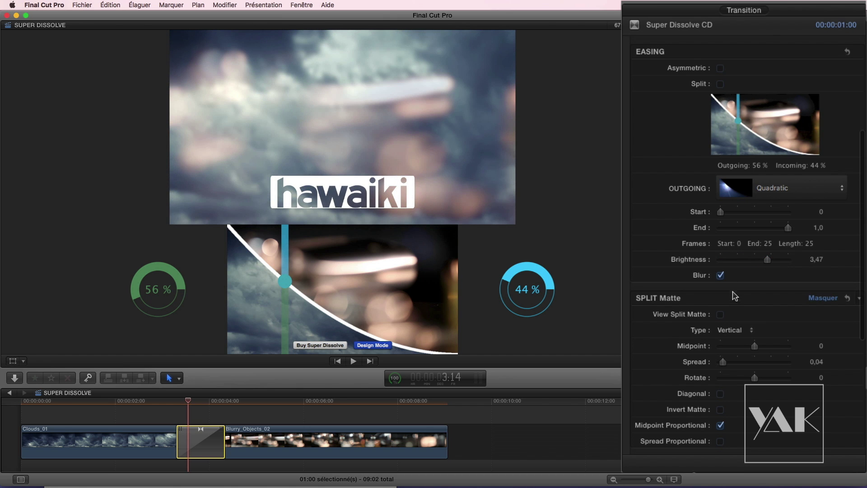
{"action": "left_click_drag", "start_coordinate": [733, 291], "coordinate": [743, 291]}
- Step back and then forward through the transition to its end at 4:08 to examine the blurred, brightened outgoing clip
{"action": "key", "text": "Left"}
{"action": "key", "text": "Left"}
{"action": "key", "text": "Left"}
{"action": "key", "text": "Left"}
{"action": "key", "text": "Right"}
{"action": "key", "text": "Right"}
{"action": "key", "text": "Right"}
{"action": "key", "text": "Right"}
{"action": "key", "text": "Right"}
{"action": "key", "text": "Right"}
{"action": "key", "text": "Right"}
{"action": "key", "text": "Right"}
{"action": "key", "text": "Right"}
{"action": "key", "text": "Right"}
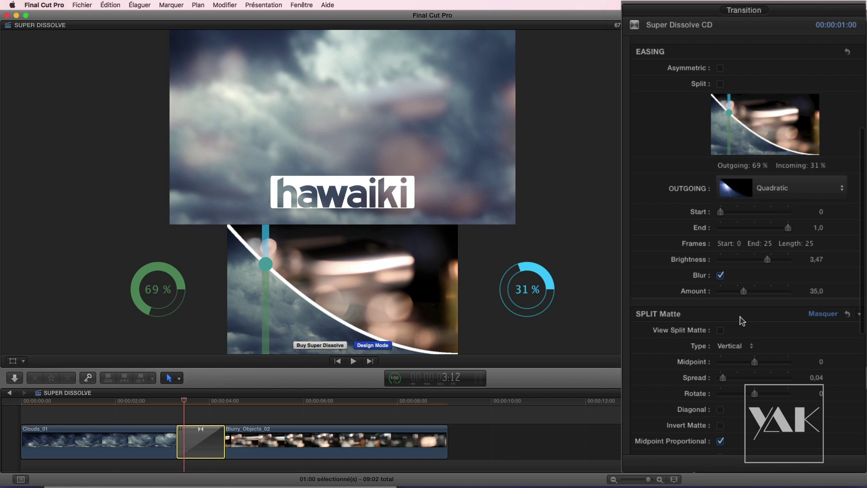
{"action": "key", "text": "Right"}
{"action": "key", "text": "Right"}
{"action": "key", "text": "Right"}
{"action": "key", "text": "Right"}
{"action": "key", "text": "Right"}
{"action": "key", "text": "Right"}
{"action": "key", "text": "Right"}
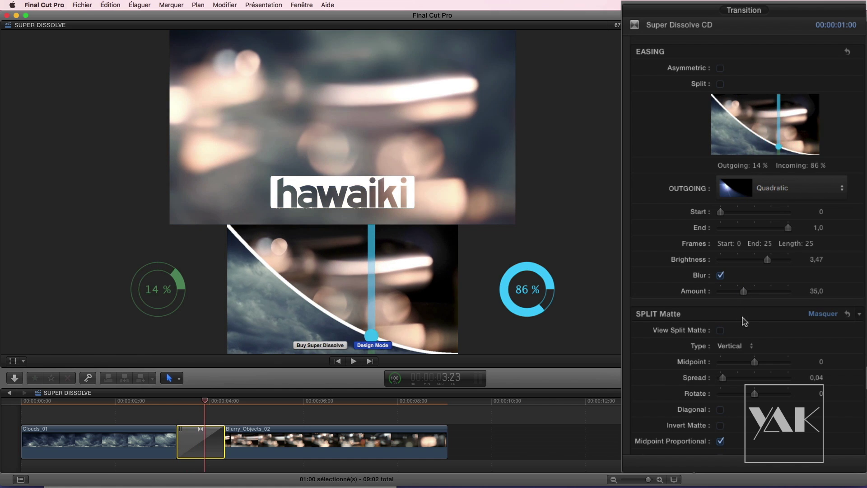
{"action": "key", "text": "Right"}
{"action": "key", "text": "Right"}
{"action": "key", "text": "Right"}
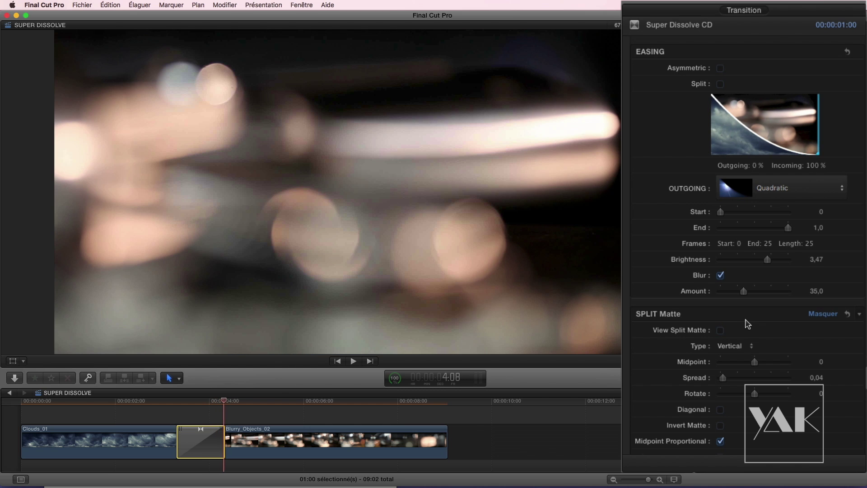
- Step back from the transition's end to 3:16 to review the outgoing blur in reverse
{"action": "key", "text": "Left"}
{"action": "key", "text": "Left"}
{"action": "key", "text": "Left"}
{"action": "key", "text": "Left"}
{"action": "key", "text": "Left"}
{"action": "key", "text": "Left"}
{"action": "key", "text": "Left"}
{"action": "key", "text": "Left"}
{"action": "key", "text": "Left"}
{"action": "key", "text": "Left"}
{"action": "key", "text": "Left"}
{"action": "key", "text": "Left"}
{"action": "key", "text": "Left"}
{"action": "key", "text": "Left"}
{"action": "key", "text": "Left"}
{"action": "key", "text": "Left"}
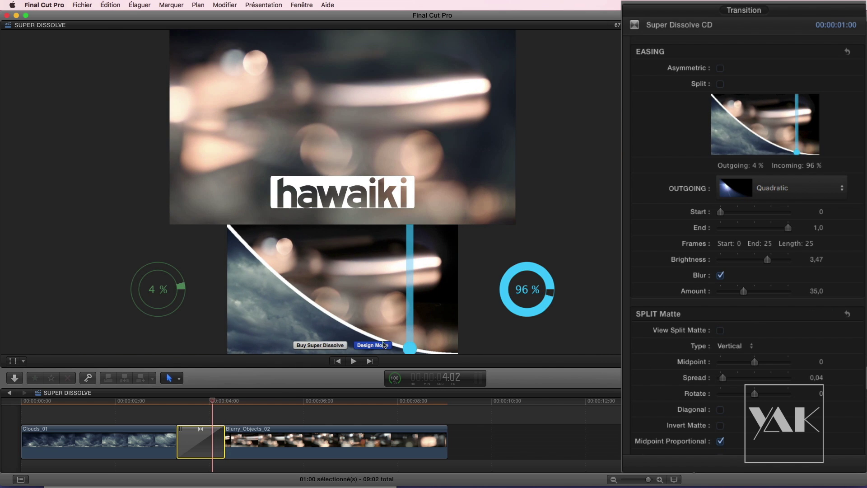
{"action": "key", "text": "Left"}
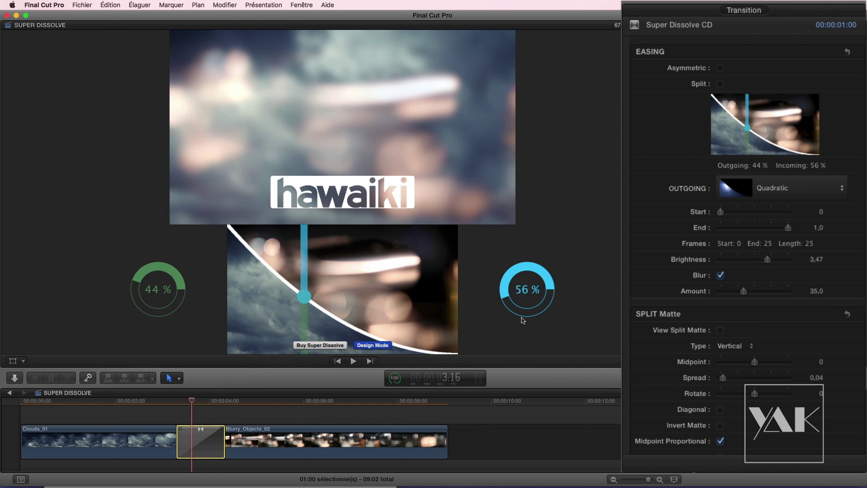
- Compare the frame with and without the outgoing Blur, leaving Blur disabled
{"action": "left_click", "coordinate": [720, 275]}
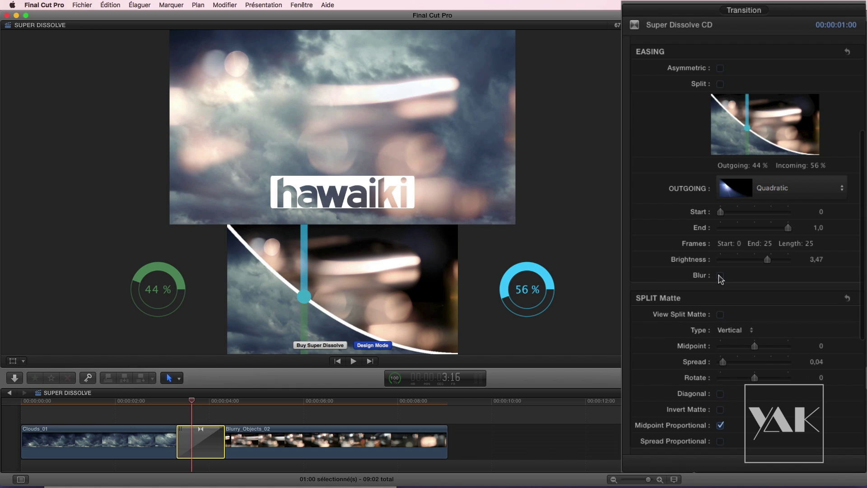
{"action": "left_click", "coordinate": [721, 275]}
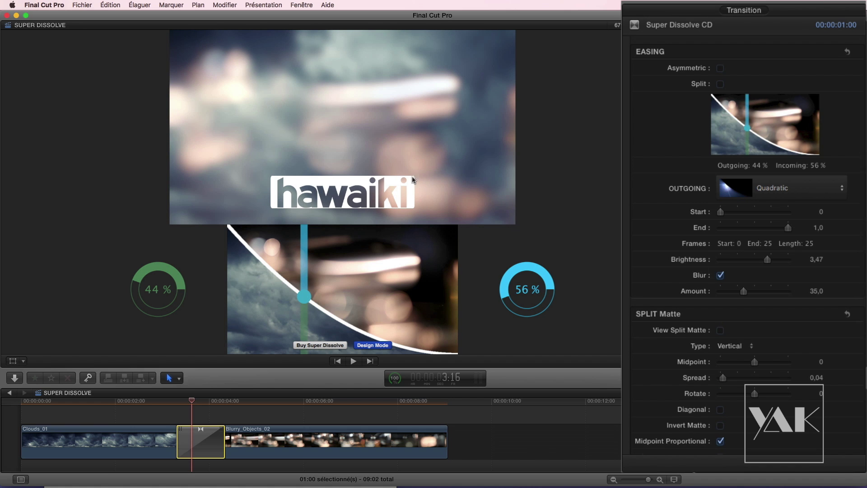
{"action": "left_click", "coordinate": [720, 275]}
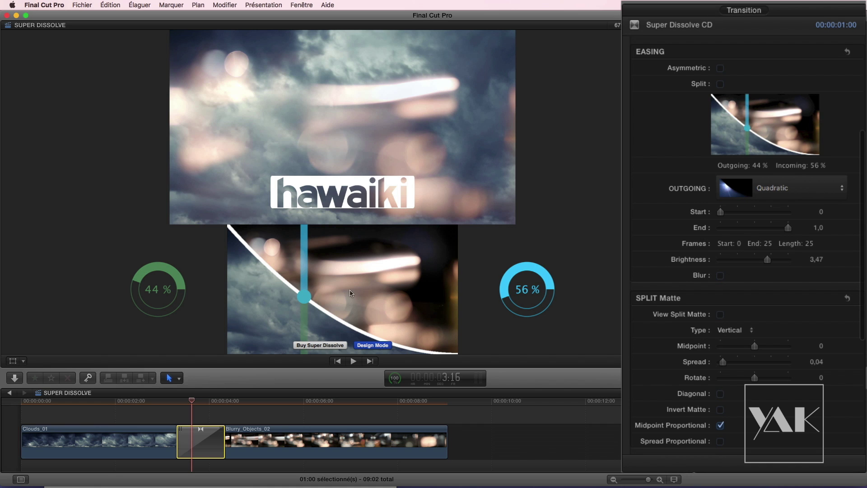
- Step back to 3:12 and forward to 4:00 to examine the brightened outgoing clip without blur
{"action": "key", "text": "Left"}
{"action": "key", "text": "Left"}
{"action": "key", "text": "Left"}
{"action": "key", "text": "Left"}
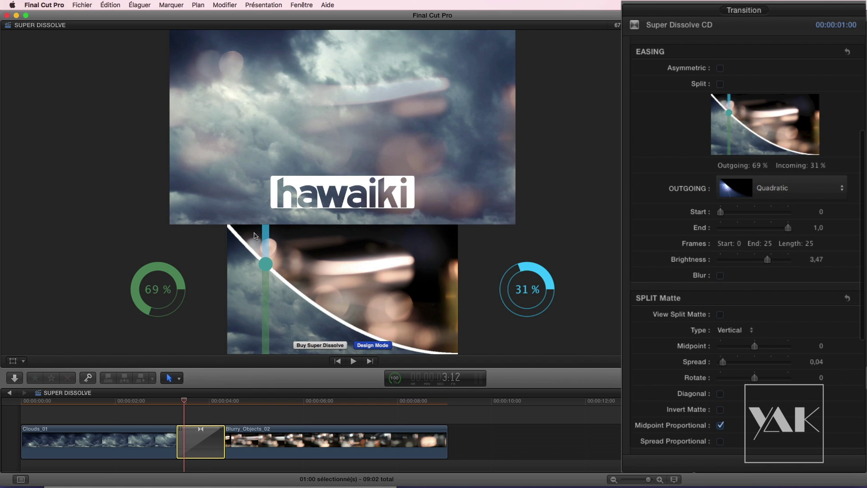
{"action": "key", "text": "Right"}
{"action": "key", "text": "Right"}
{"action": "key", "text": "Right"}
{"action": "key", "text": "Right"}
{"action": "key", "text": "Right"}
{"action": "key", "text": "Right"}
{"action": "key", "text": "Right"}
{"action": "key", "text": "Right"}
{"action": "key", "text": "Right"}
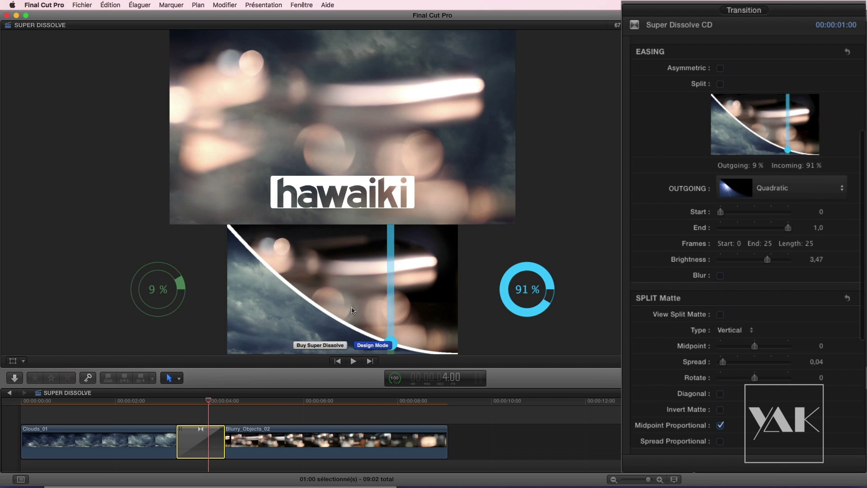
- Step back to 3:15 and forward to 3:19 to recheck the brightened mix around the transition's middle
{"action": "key", "text": "Left"}
{"action": "key", "text": "Left"}
{"action": "key", "text": "Left"}
{"action": "key", "text": "Left"}
{"action": "key", "text": "Left"}
{"action": "key", "text": "Left"}
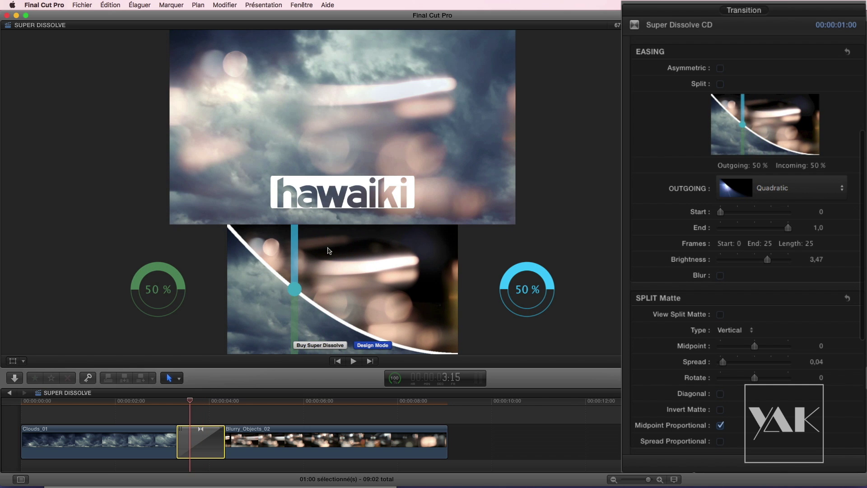
{"action": "key", "text": "Right"}
{"action": "key", "text": "Right"}
{"action": "key", "text": "Right"}
{"action": "key", "text": "Right"}
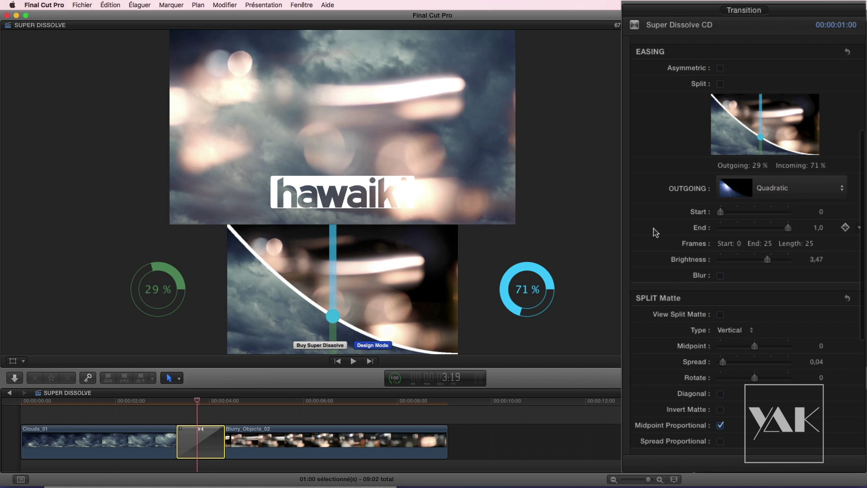
- Enable Asymmetric easing and bring the separate incoming easing controls into view
{"action": "scroll", "coordinate": [656, 231], "scroll_direction": "up", "scroll_amount": 6}
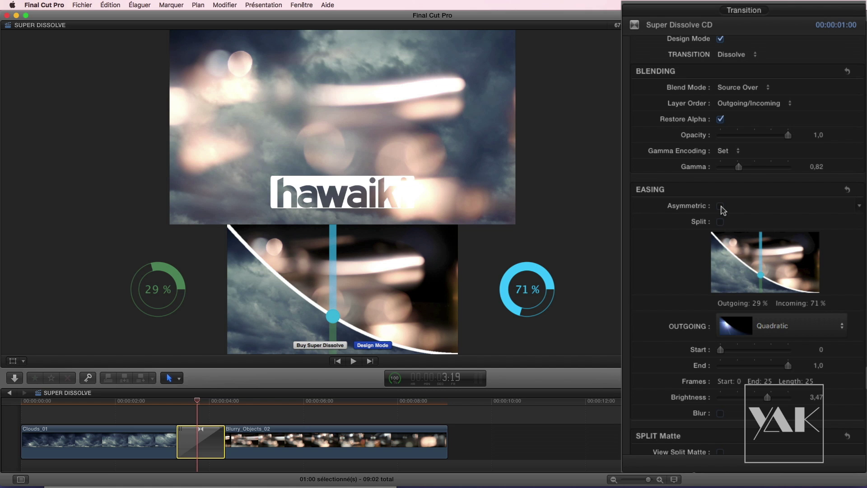
{"action": "left_click", "coordinate": [720, 206]}
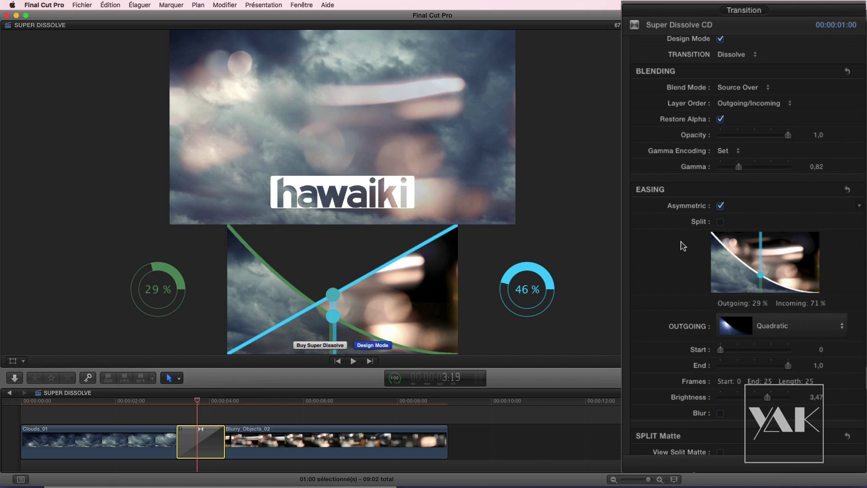
{"action": "scroll", "coordinate": [670, 280], "scroll_direction": "down", "scroll_amount": 5}
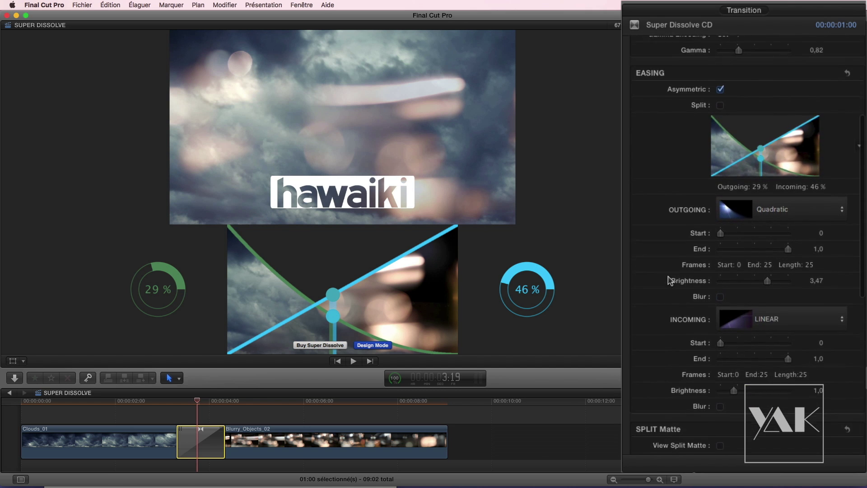
{"action": "scroll", "coordinate": [670, 280], "scroll_direction": "down", "scroll_amount": 3}
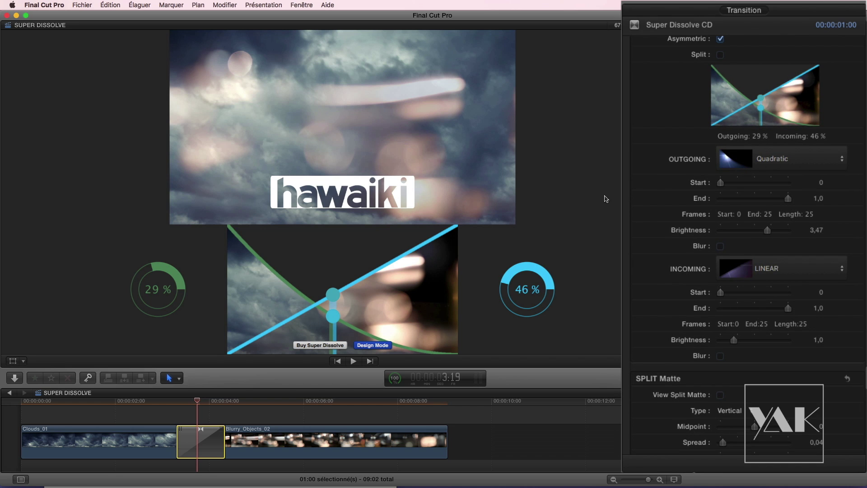
- Try the Exponential ease-in for the incoming easing and step forward through the transition to 4:03
{"action": "left_click", "coordinate": [780, 271]}
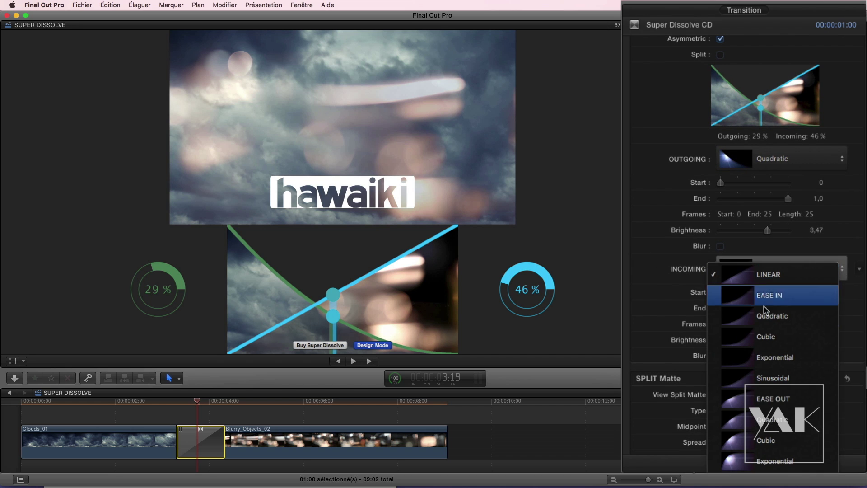
{"action": "left_click", "coordinate": [767, 359]}
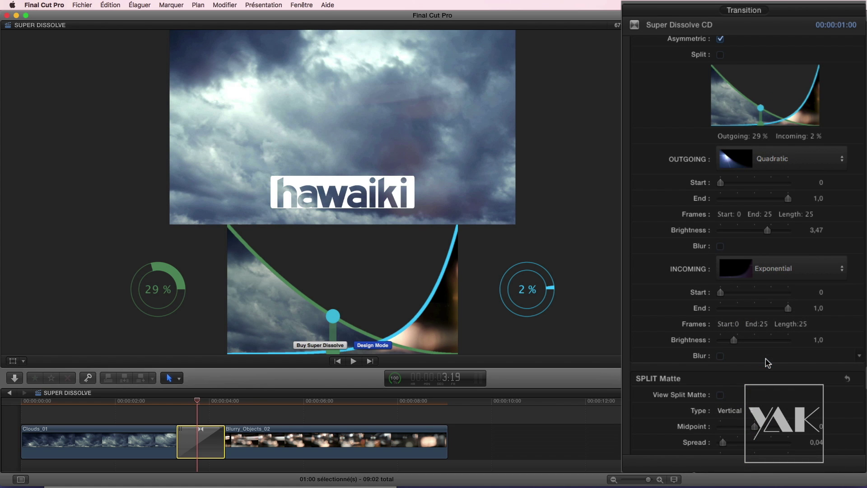
{"action": "key", "text": "Right"}
{"action": "key", "text": "Right"}
{"action": "key", "text": "Right"}
{"action": "key", "text": "Right"}
{"action": "key", "text": "Right"}
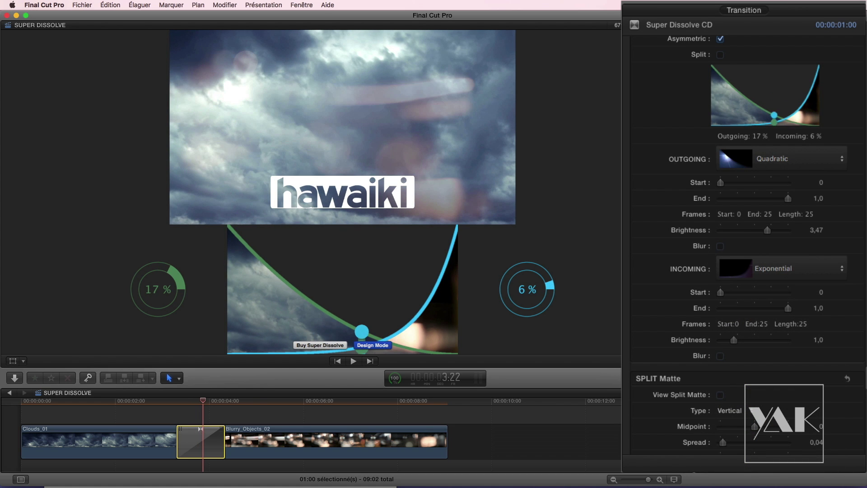
{"action": "key", "text": "Right"}
{"action": "key", "text": "Right"}
{"action": "key", "text": "Right"}
{"action": "key", "text": "Right"}
{"action": "key", "text": "Right"}
{"action": "key", "text": "Right"}
{"action": "key", "text": "Right"}
{"action": "key", "text": "Right"}
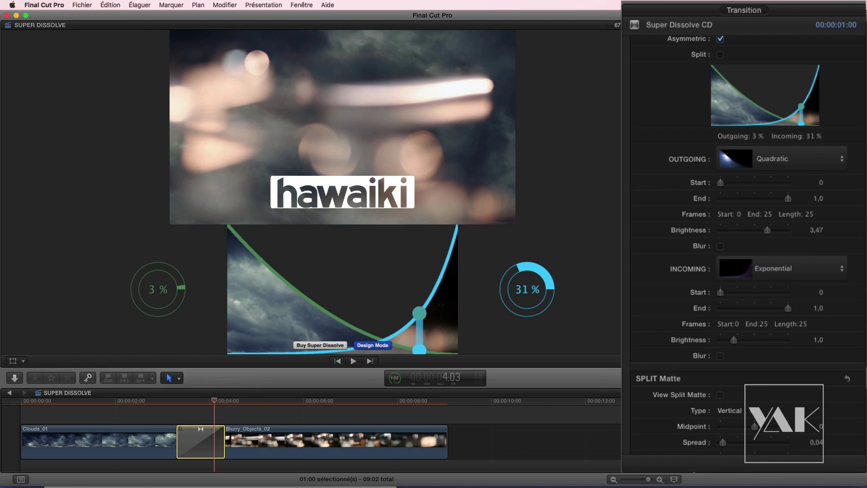
- Step back through the transition to 3:15 to examine the separate outgoing and incoming curves
{"action": "key", "text": "Left"}
{"action": "key", "text": "Left"}
{"action": "key", "text": "Left"}
{"action": "key", "text": "Left"}
{"action": "key", "text": "Left"}
{"action": "key", "text": "Left"}
{"action": "key", "text": "Left"}
{"action": "key", "text": "Left"}
{"action": "key", "text": "Left"}
{"action": "key", "text": "Left"}
{"action": "key", "text": "Left"}
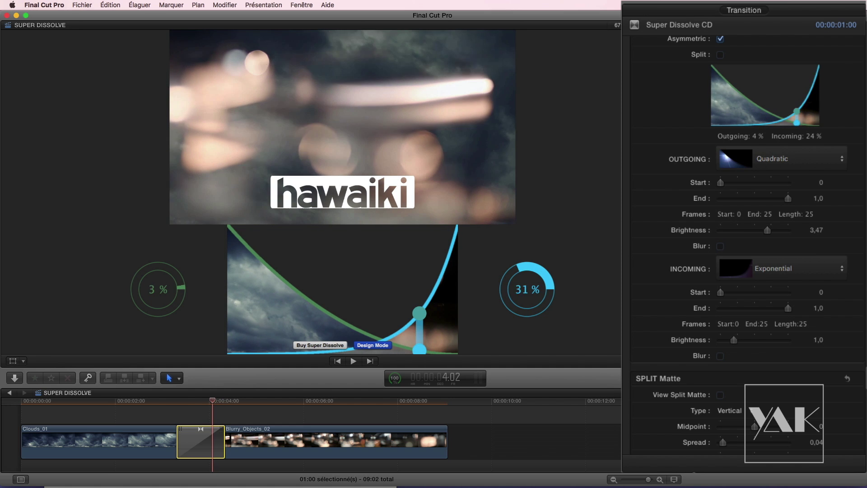
{"action": "key", "text": "Left"}
{"action": "key", "text": "Left"}
{"action": "key", "text": "Left"}
{"action": "key", "text": "Left"}
{"action": "key", "text": "Left"}
{"action": "key", "text": "Left"}
{"action": "key", "text": "Left"}
{"action": "key", "text": "Left"}
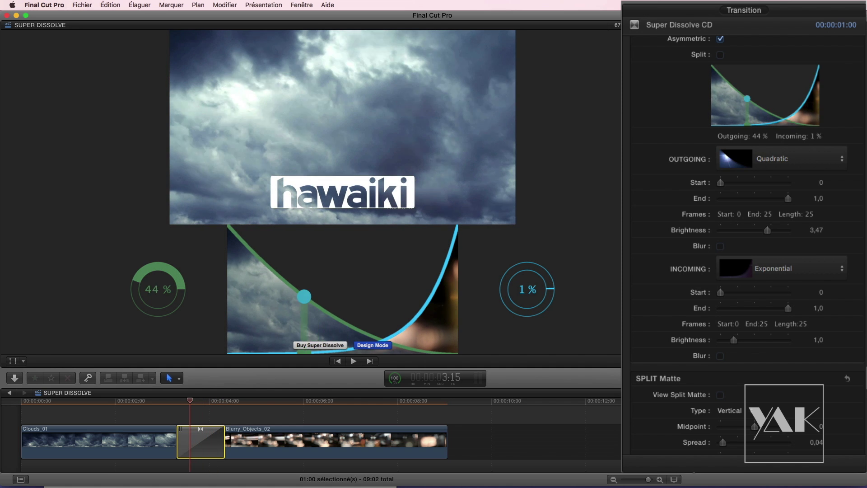
- Set both the outgoing and the incoming easing to LINEAR
{"action": "left_click", "coordinate": [753, 159]}
{"action": "left_click", "coordinate": [754, 15]}
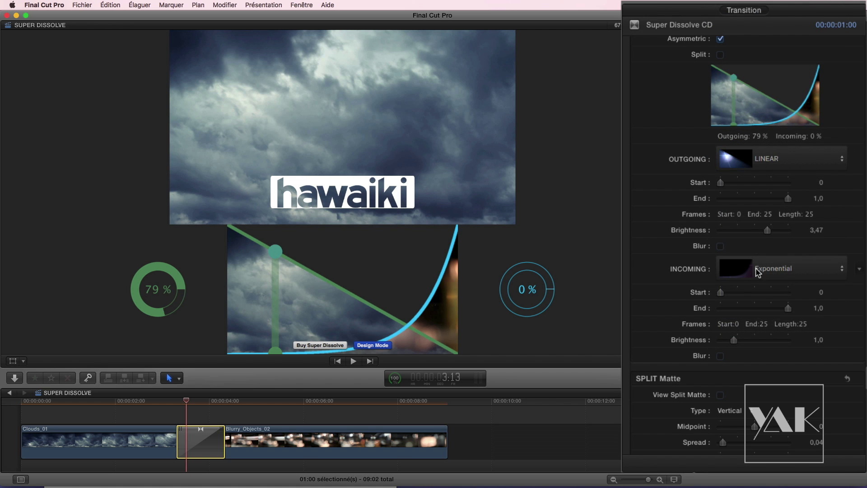
{"action": "left_click", "coordinate": [758, 271]}
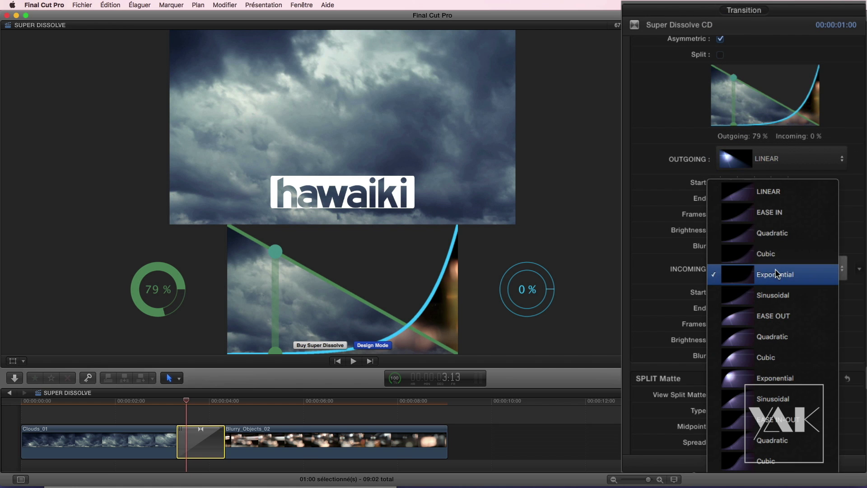
{"action": "left_click", "coordinate": [779, 200]}
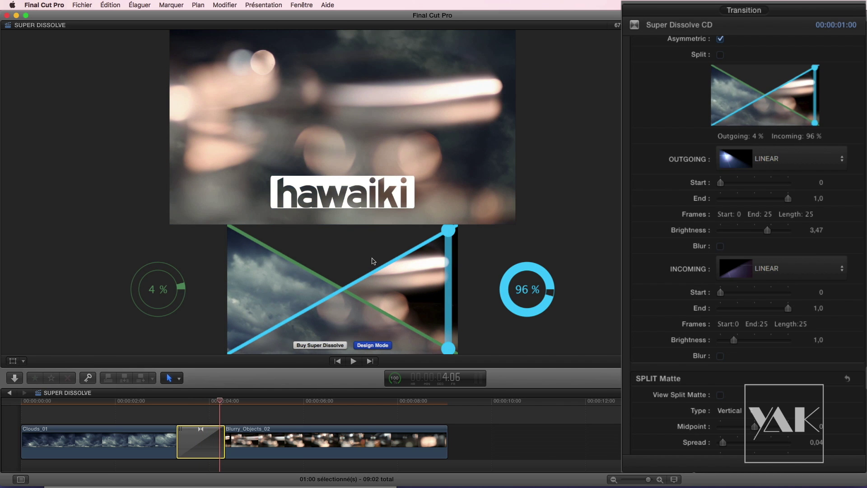
- Step back through the transition from 4:06 to 3:20 to examine the linear crossover of both curves
{"action": "key", "text": "Left"}
{"action": "key", "text": "Left"}
{"action": "key", "text": "Left"}
{"action": "key", "text": "Left"}
{"action": "key", "text": "Left"}
{"action": "key", "text": "Left"}
{"action": "key", "text": "Left"}
{"action": "key", "text": "Left"}
{"action": "key", "text": "Left"}
{"action": "key", "text": "Left"}
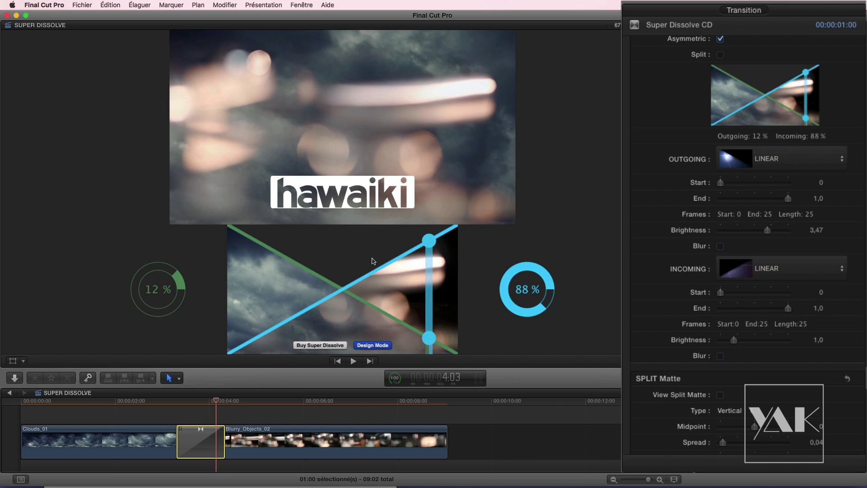
{"action": "key", "text": "Left"}
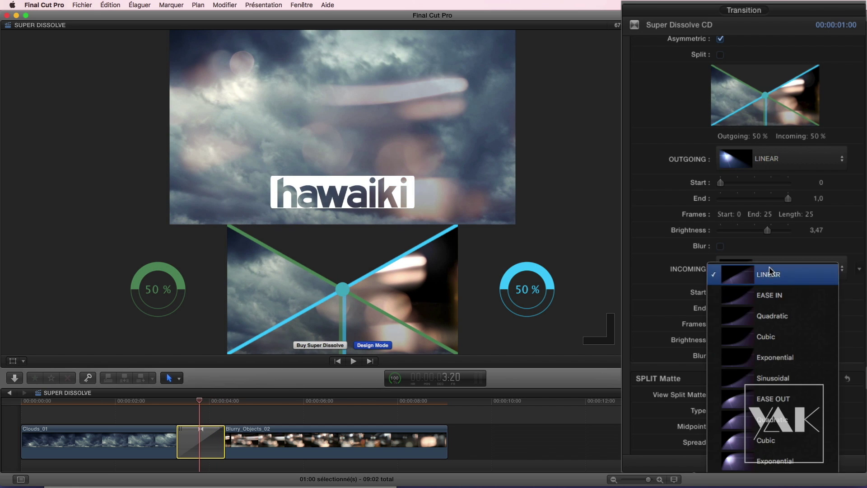
- Try the Quadratic ease-out for the incoming easing and step through the transition up to 4:06 and back to 3:24
{"action": "left_click", "coordinate": [774, 270]}
{"action": "left_click", "coordinate": [769, 419]}
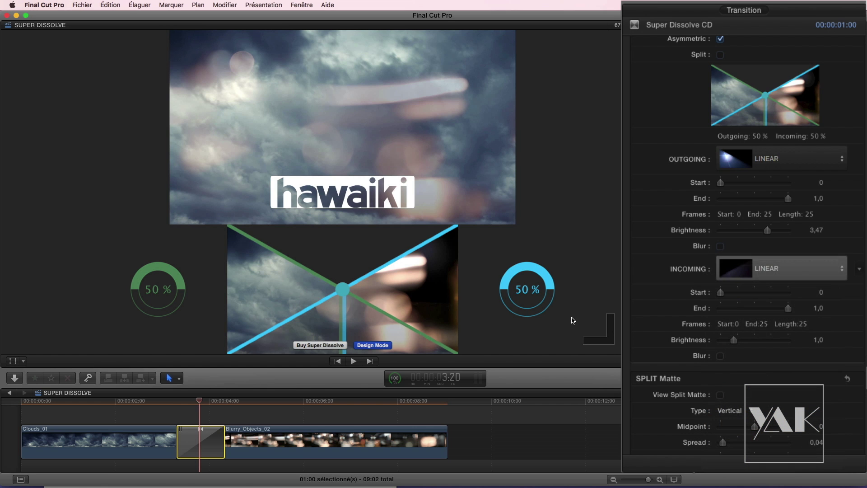
{"action": "key", "text": "Left"}
{"action": "key", "text": "Left"}
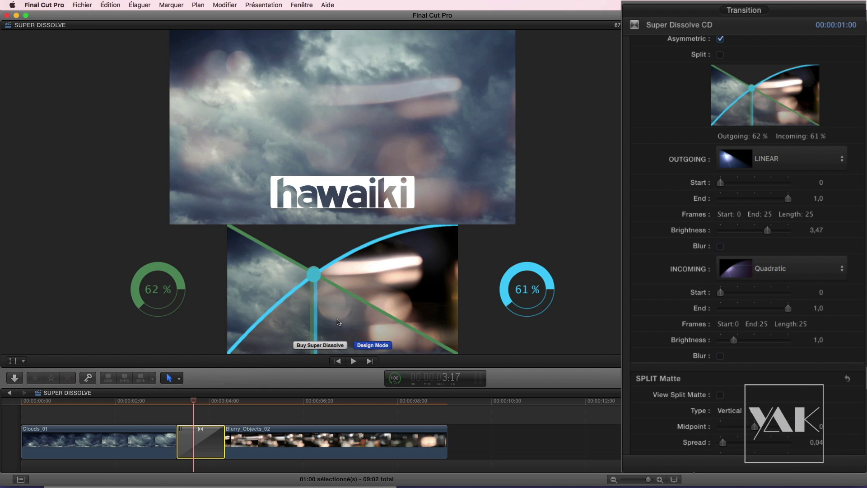
{"action": "left_click_drag", "start_coordinate": [334, 316], "coordinate": [428, 233]}
{"action": "key", "text": "Right"}
{"action": "key", "text": "Right"}
{"action": "key", "text": "Right"}
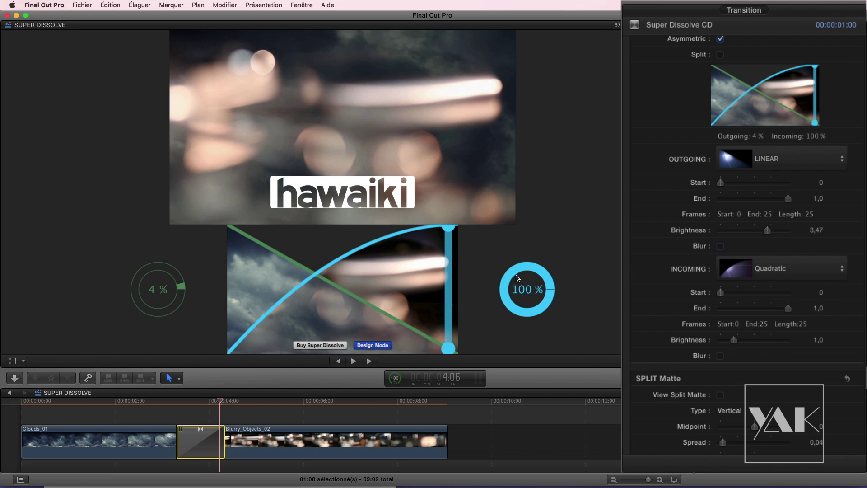
{"action": "key", "text": "Left"}
{"action": "key", "text": "Left"}
{"action": "key", "text": "Left"}
{"action": "key", "text": "Left"}
{"action": "key", "text": "Left"}
{"action": "key", "text": "Left"}
{"action": "key", "text": "Left"}
- Try the Cubic ease-in for the incoming easing and step forward through the transition to 4:07
{"action": "left_click", "coordinate": [767, 270]}
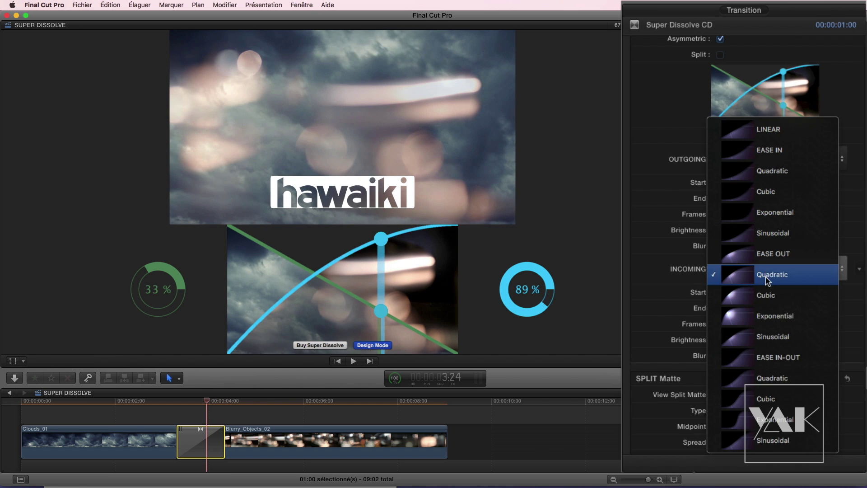
{"action": "left_click", "coordinate": [758, 193]}
{"action": "key", "text": "Right"}
{"action": "key", "text": "Right"}
{"action": "key", "text": "Right"}
{"action": "key", "text": "Right"}
{"action": "key", "text": "Right"}
{"action": "key", "text": "Right"}
{"action": "key", "text": "Right"}
{"action": "key", "text": "Right"}
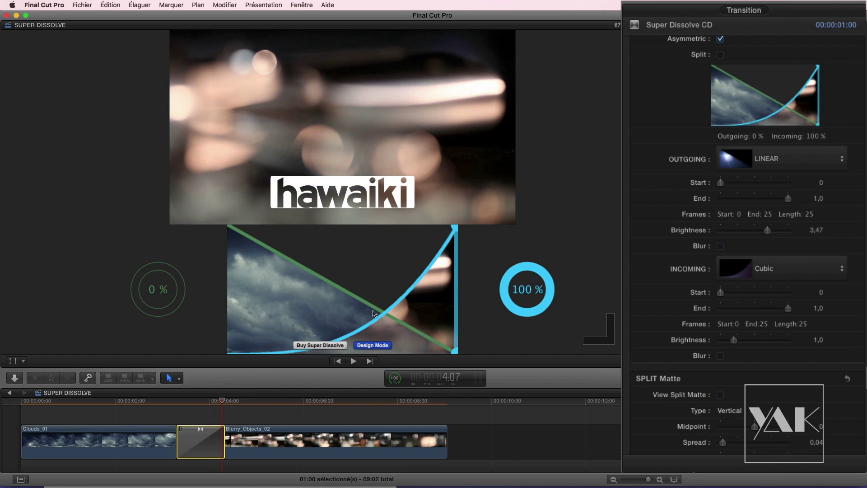
- Step back through the transition to 3:18 to examine the Cubic incoming curve against the linear outgoing one
{"action": "key", "text": "Left"}
{"action": "key", "text": "Left"}
{"action": "key", "text": "Left"}
{"action": "key", "text": "Left"}
{"action": "key", "text": "Left"}
{"action": "key", "text": "Left"}
{"action": "key", "text": "Left"}
{"action": "key", "text": "Left"}
{"action": "key", "text": "Left"}
{"action": "key", "text": "Left"}
{"action": "key", "text": "Left"}
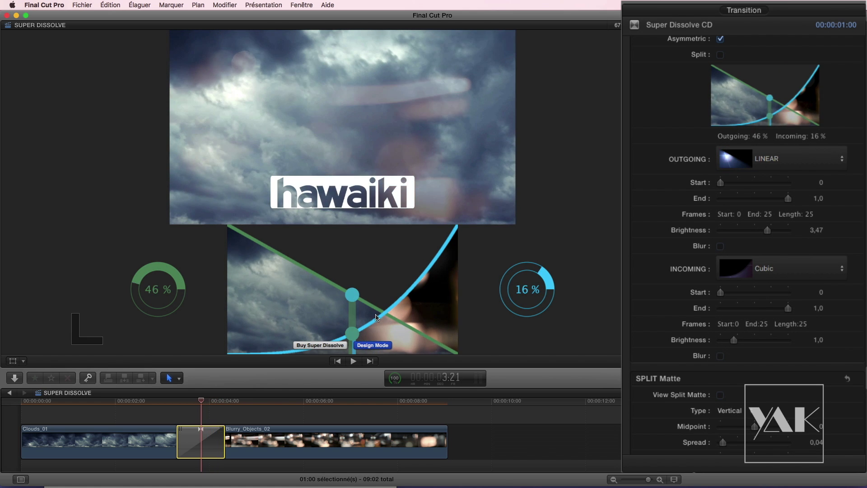
{"action": "key", "text": "Left"}
{"action": "key", "text": "Left"}
{"action": "key", "text": "Left"}
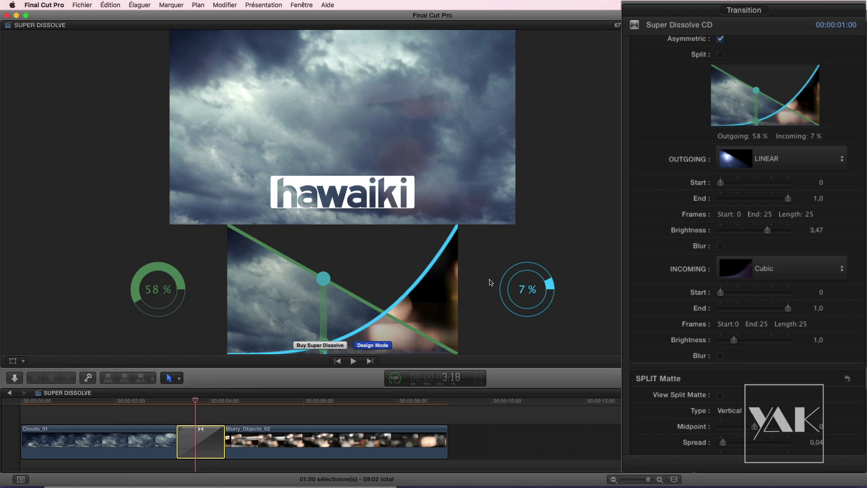
- Set the incoming easing to LINEAR and move the playhead to 3:20
{"action": "left_click", "coordinate": [775, 271]}
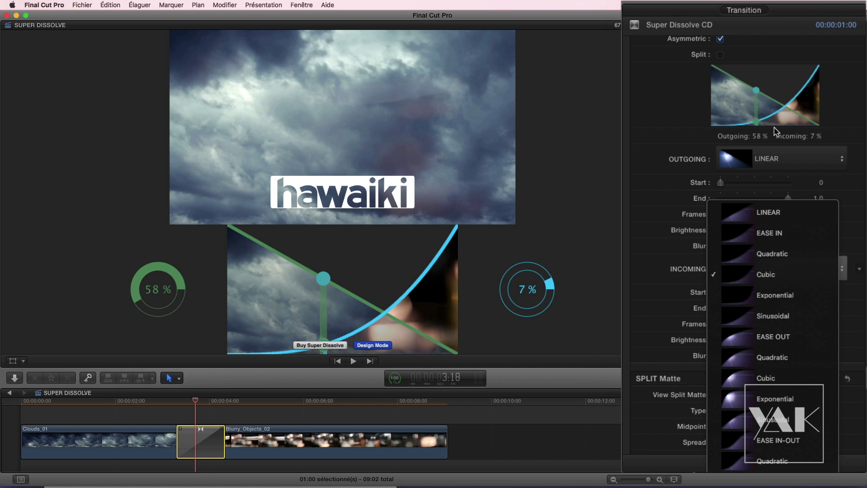
{"action": "left_click", "coordinate": [769, 206]}
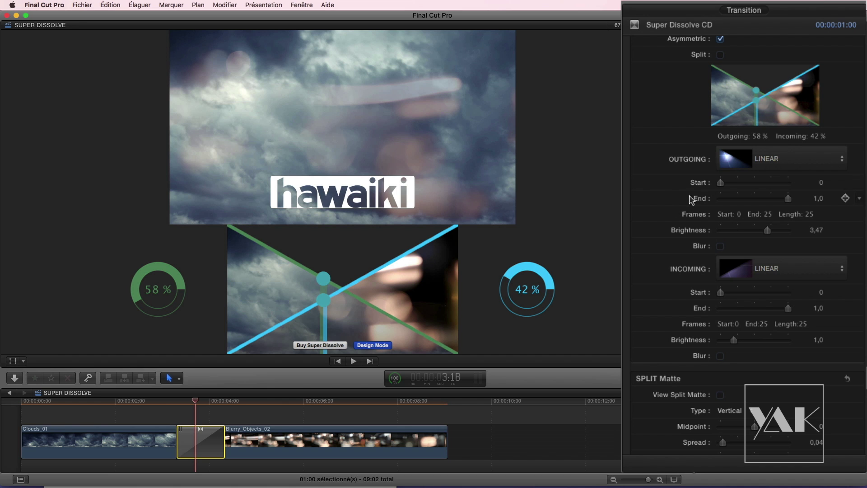
{"action": "scroll", "coordinate": [685, 234], "scroll_direction": "up", "scroll_amount": 5}
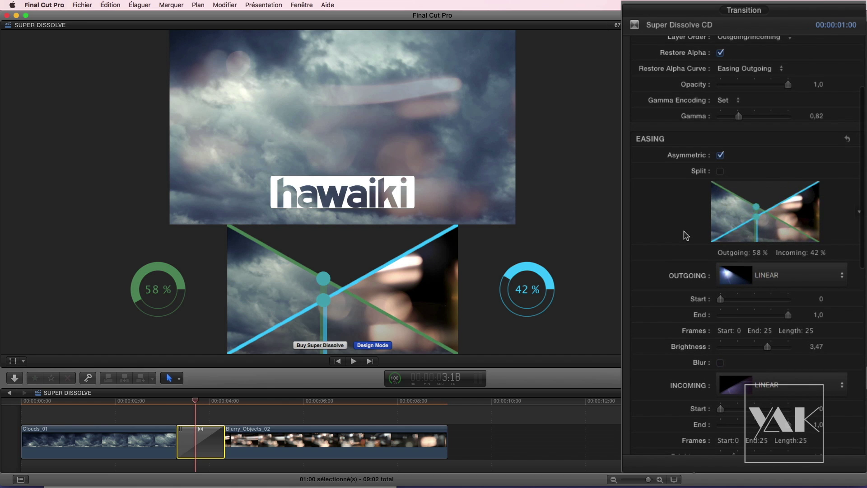
{"action": "scroll", "coordinate": [686, 235], "scroll_direction": "down", "scroll_amount": 2}
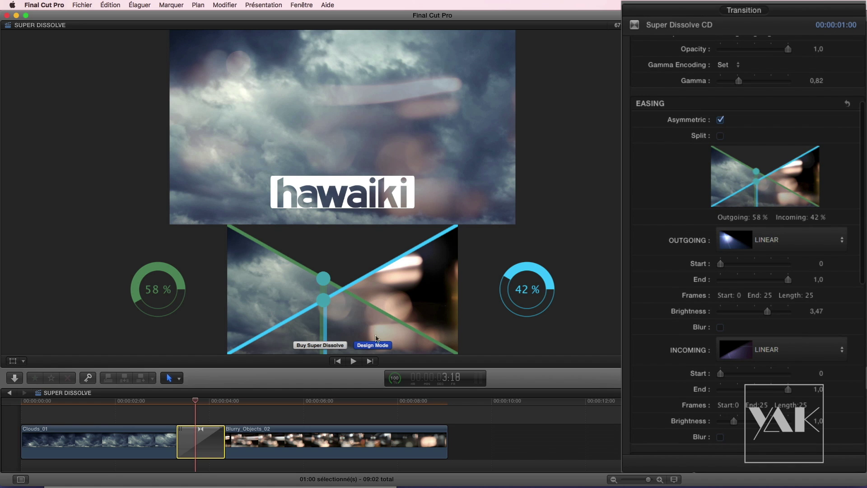
{"action": "key", "text": "Right"}
{"action": "key", "text": "Right"}
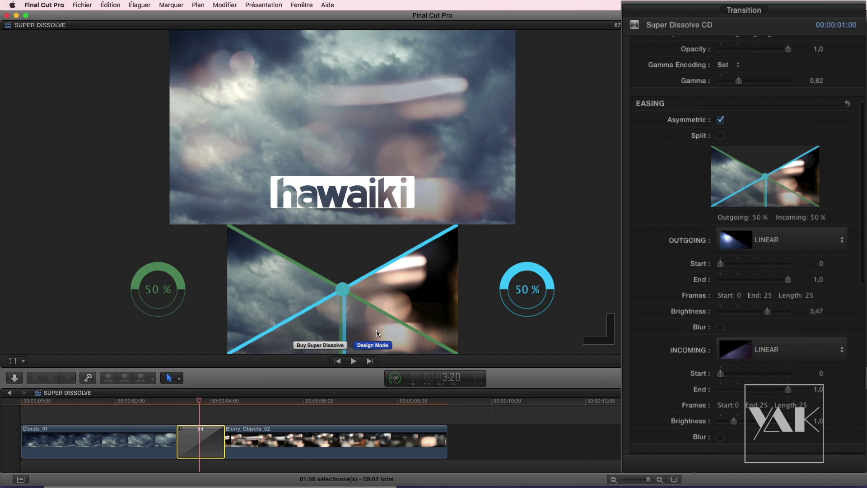
- Enable Split easing and show the split matte in the viewer
{"action": "left_click", "coordinate": [720, 135]}
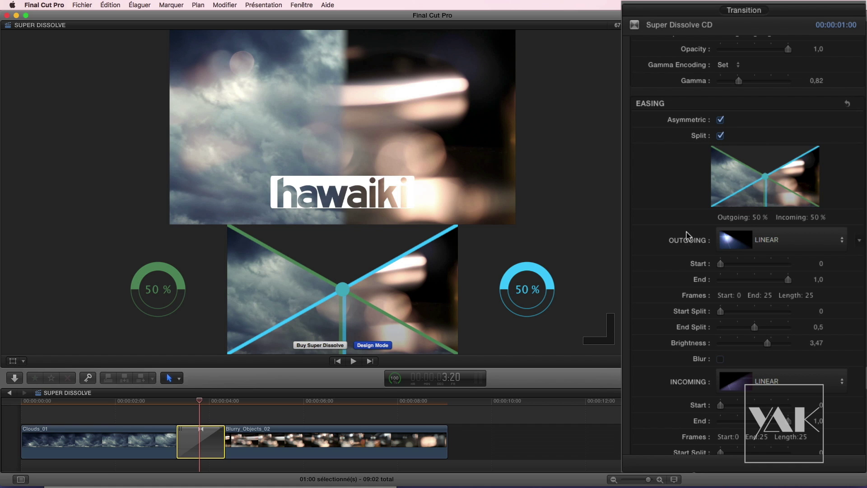
{"action": "scroll", "coordinate": [687, 234], "scroll_direction": "down", "scroll_amount": 10}
{"action": "scroll", "coordinate": [688, 235], "scroll_direction": "up", "scroll_amount": 2}
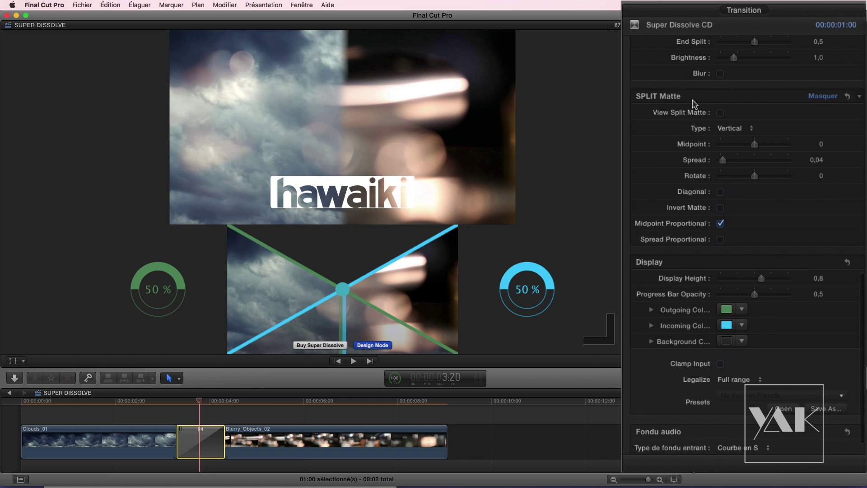
{"action": "left_click", "coordinate": [720, 112]}
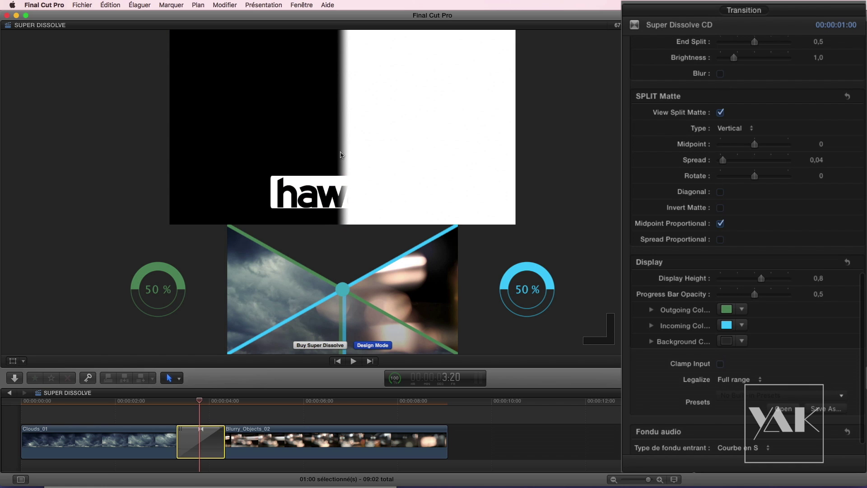
- Set the split matte's Rotate to -7,0 and its Spread to 0, and turn off the matte view
{"action": "mouse_move", "coordinate": [755, 145]}
{"action": "left_mouse_down"}
{"action": "mouse_move", "coordinate": [737, 145]}
{"action": "mouse_move", "coordinate": [768, 144]}
{"action": "mouse_move", "coordinate": [743, 144]}
{"action": "mouse_move", "coordinate": [755, 145]}
{"action": "left_mouse_up"}
{"action": "left_click_drag", "start_coordinate": [753, 176], "coordinate": [710, 162]}
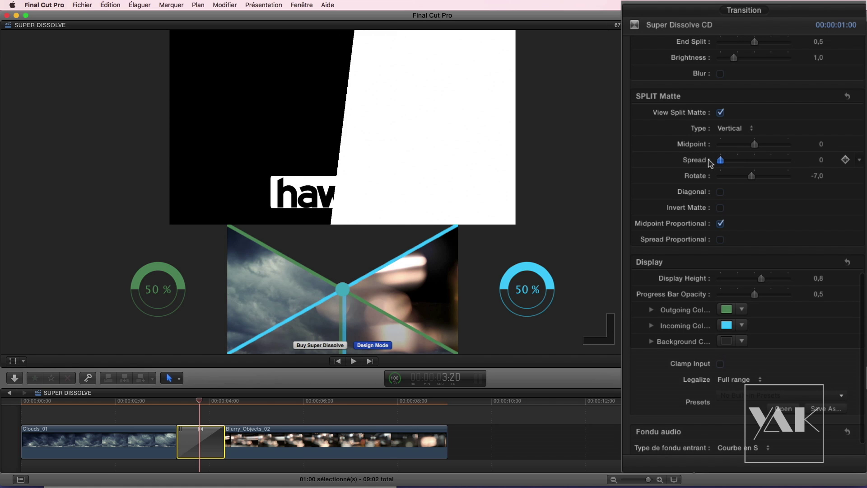
{"action": "left_click", "coordinate": [721, 113]}
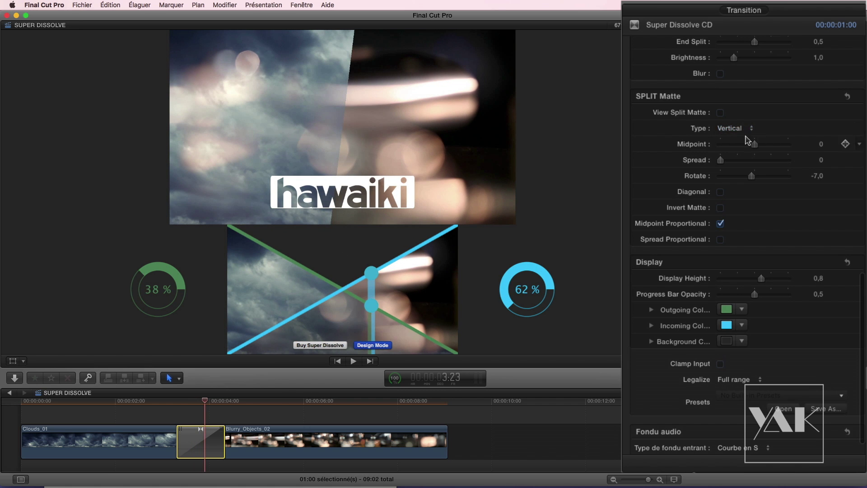
- Soften the split matte by setting its Spread to 0,4, and step back through the transition to 3:17
{"action": "left_click_drag", "start_coordinate": [721, 160], "coordinate": [751, 161]}
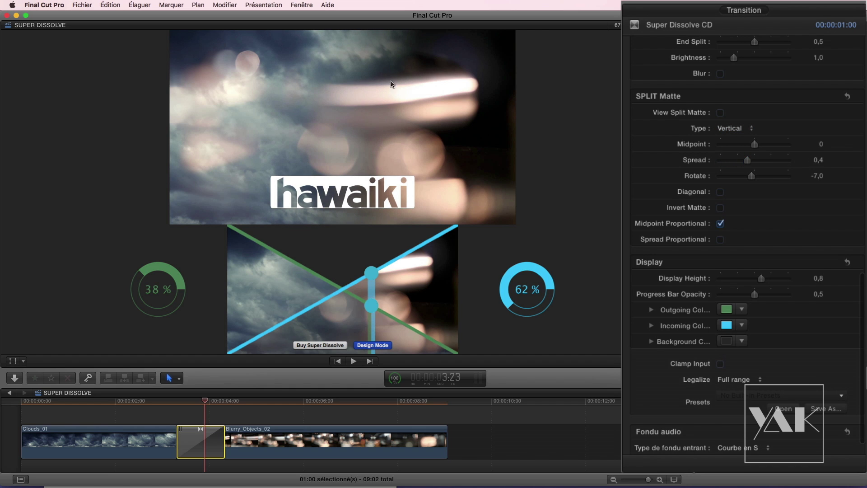
{"action": "key", "text": "Left"}
{"action": "key", "text": "Left"}
{"action": "key", "text": "Left"}
{"action": "key", "text": "Left"}
{"action": "key", "text": "Left"}
{"action": "key", "text": "Left"}
{"action": "key", "text": "Left"}
{"action": "key", "text": "Left"}
{"action": "key", "text": "Left"}
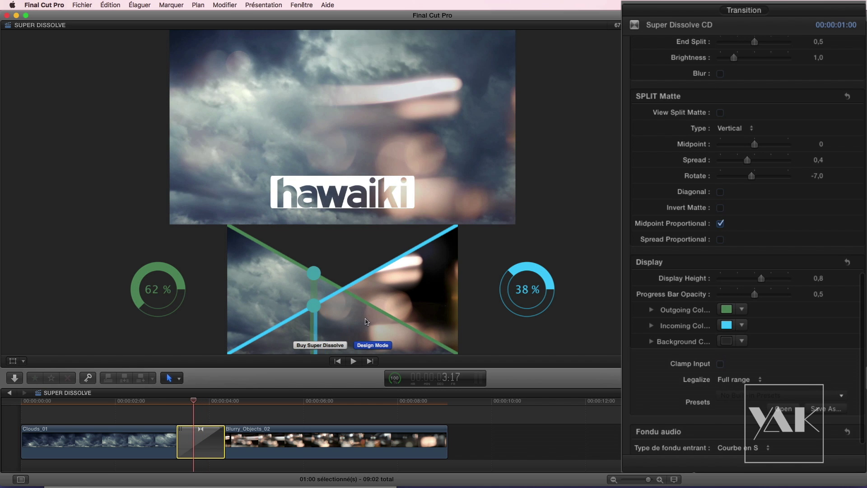
- Step forward through the transition to its end to examine how the split dissolve progresses across the frame
{"action": "key", "text": "Right"}
{"action": "key", "text": "Right"}
{"action": "key", "text": "Right"}
{"action": "key", "text": "Right"}
{"action": "key", "text": "Right"}
{"action": "key", "text": "Right"}
{"action": "key", "text": "Right"}
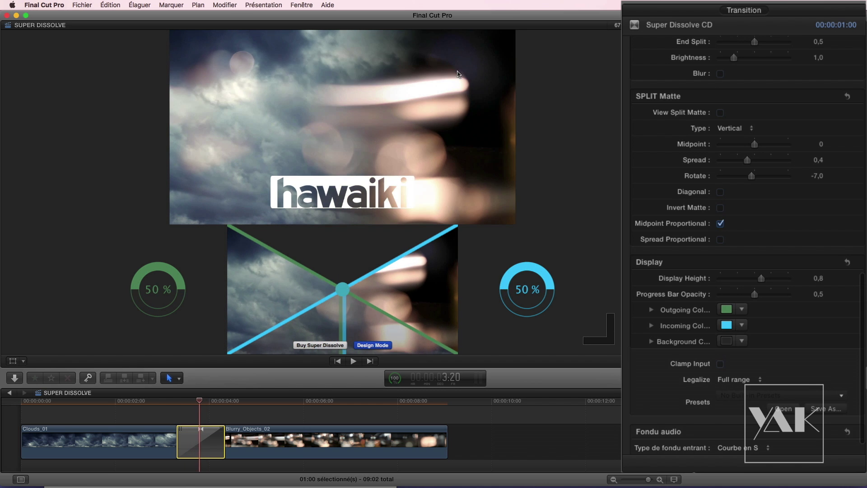
{"action": "key", "text": "Right"}
{"action": "key", "text": "Right"}
{"action": "key", "text": "Right"}
{"action": "key", "text": "Right"}
{"action": "key", "text": "Right"}
{"action": "key", "text": "Right"}
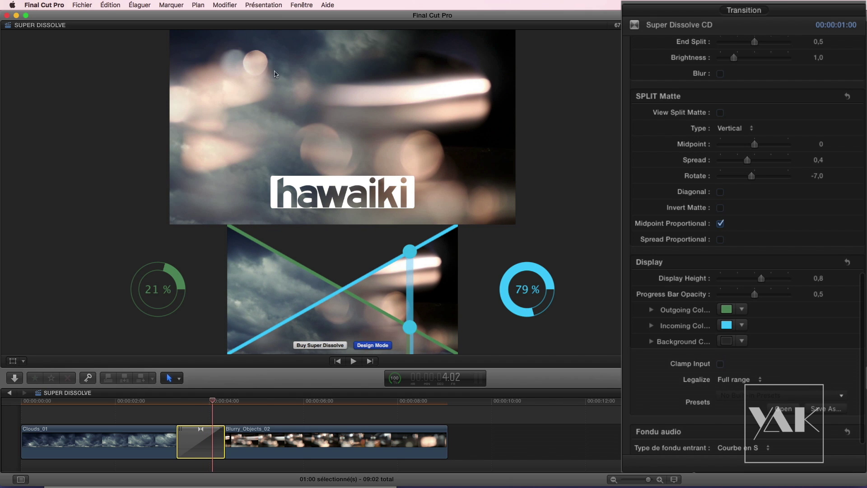
{"action": "key", "text": "Right"}
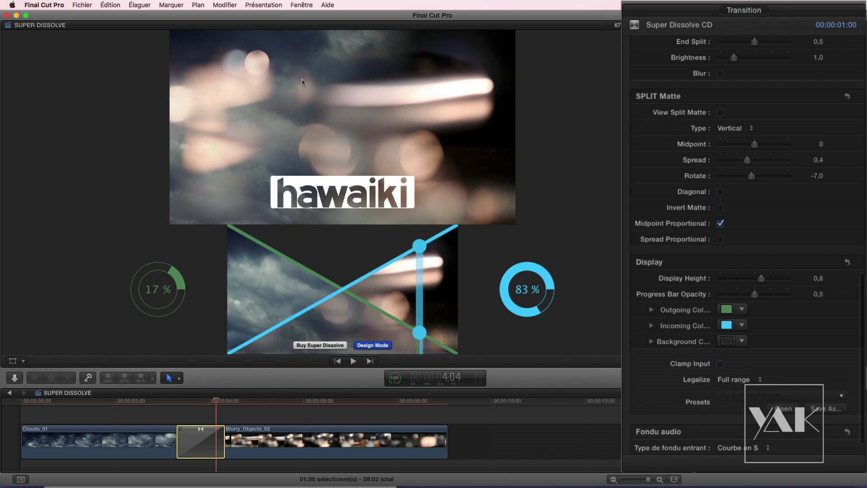
{"action": "key", "text": "Right"}
{"action": "key", "text": "Right"}
{"action": "key", "text": "Right"}
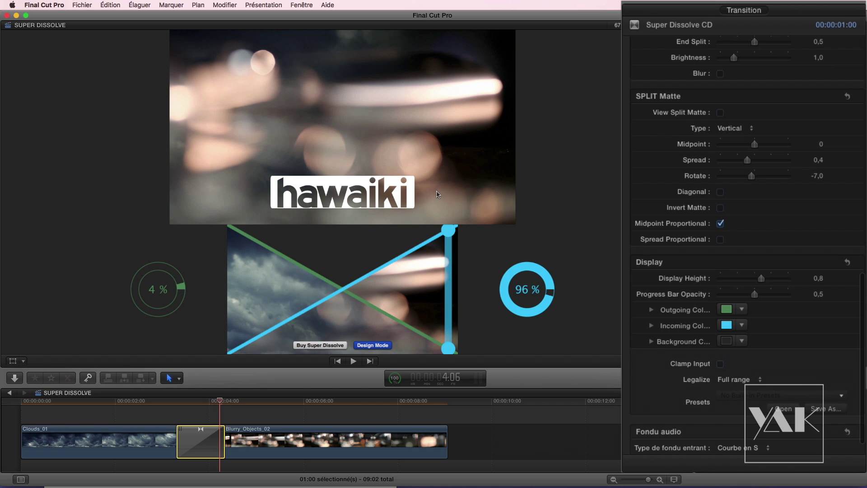
{"action": "key", "text": "Right"}
- Step back through the split dissolve to 3:13 to examine how the two images separate
{"action": "key", "text": "Left"}
{"action": "key", "text": "Left"}
{"action": "key", "text": "Left"}
{"action": "key", "text": "Left"}
{"action": "key", "text": "Left"}
{"action": "key", "text": "Left"}
{"action": "key", "text": "Left"}
{"action": "key", "text": "Left"}
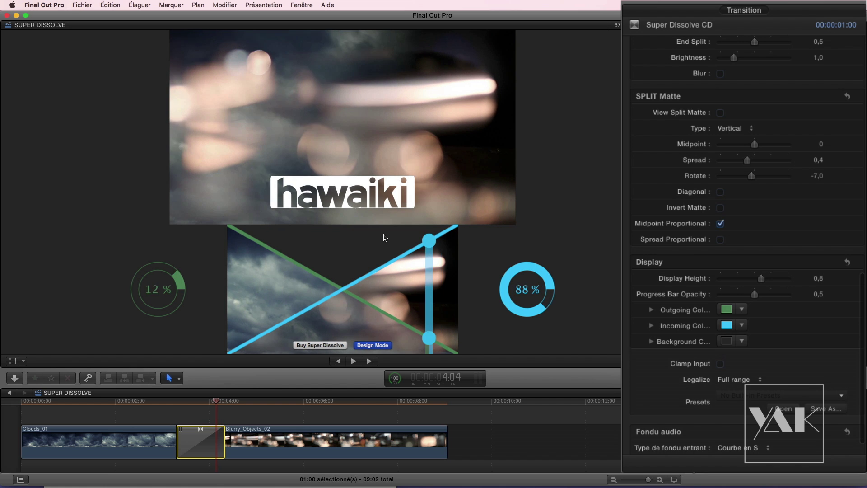
{"action": "key", "text": "Left"}
{"action": "key", "text": "Left"}
{"action": "key", "text": "Left"}
{"action": "key", "text": "Left"}
{"action": "key", "text": "Left"}
{"action": "key", "text": "Left"}
{"action": "key", "text": "Left"}
{"action": "key", "text": "Left"}
{"action": "key", "text": "Left"}
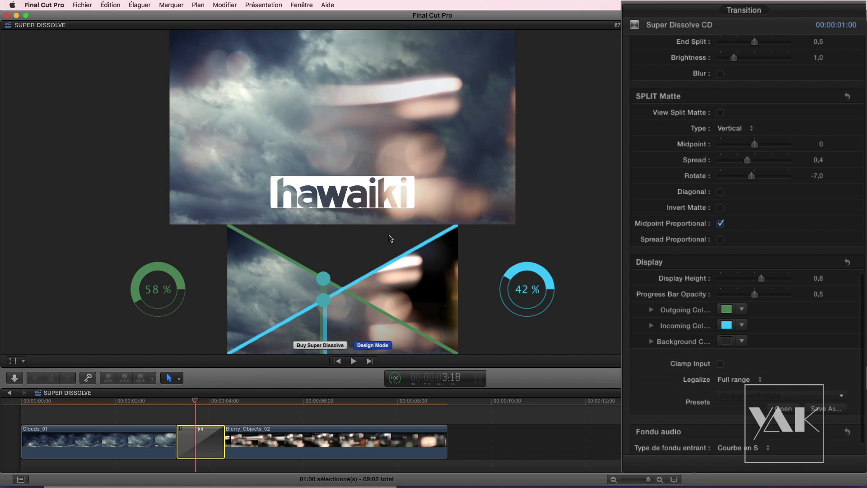
{"action": "key", "text": "Left"}
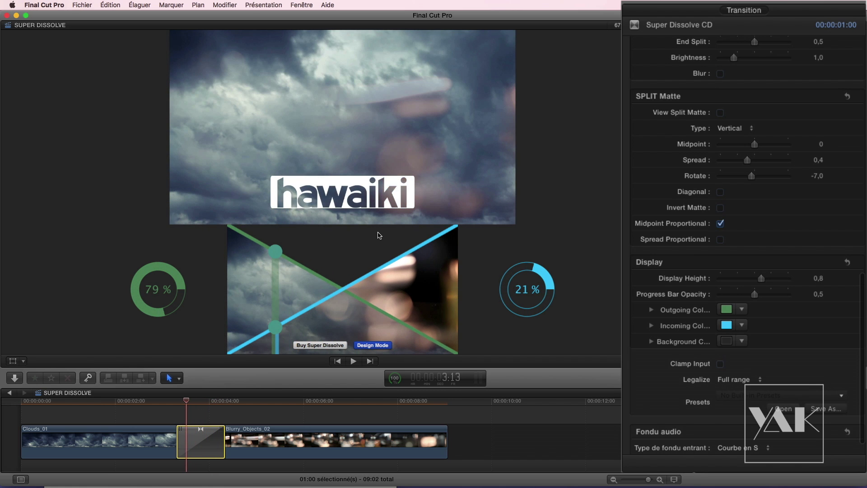
- Step forward to 3:21 and back to 3:17 to compare the split dissolve around its midpoint
{"action": "key", "text": "Right"}
{"action": "key", "text": "Right"}
{"action": "key", "text": "Right"}
{"action": "key", "text": "Right"}
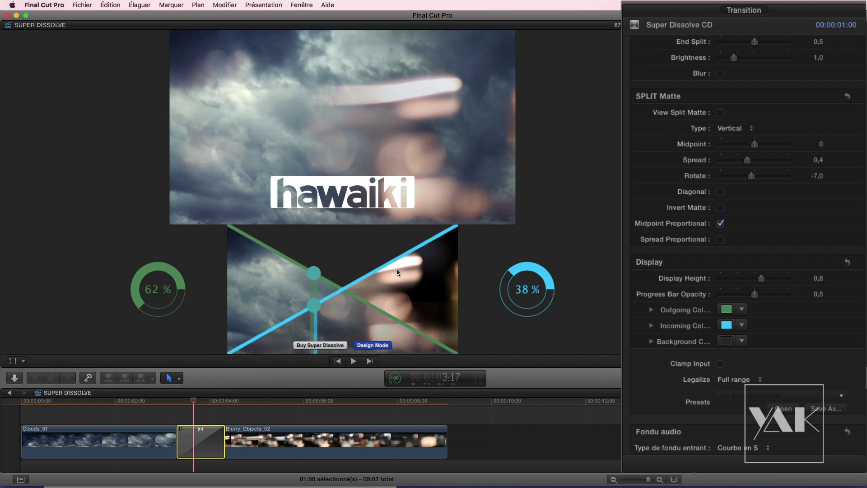
{"action": "key", "text": "Right"}
{"action": "key", "text": "Right"}
{"action": "key", "text": "Right"}
{"action": "key", "text": "Right"}
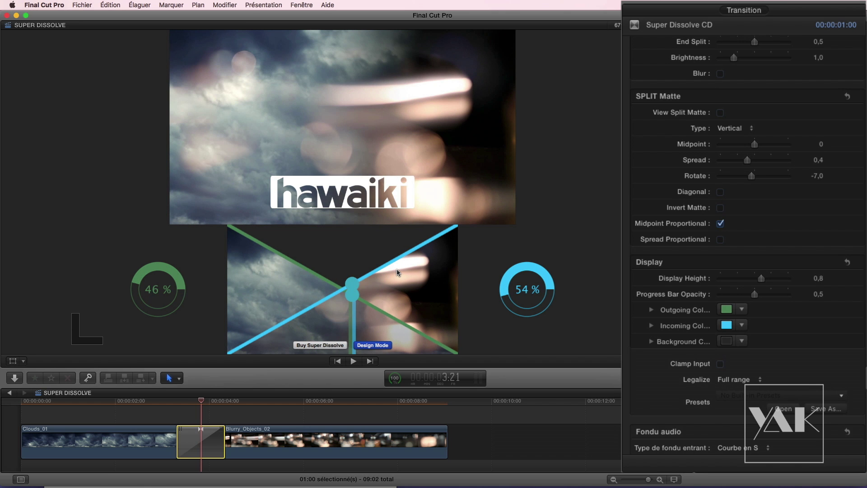
{"action": "key", "text": "Left"}
{"action": "key", "text": "Left"}
{"action": "key", "text": "Left"}
{"action": "key", "text": "Left"}
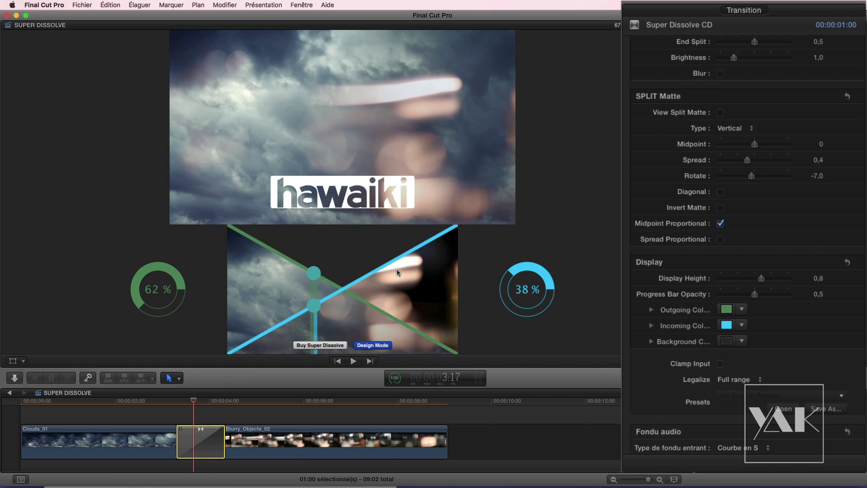
- Step forward through the split dissolve to 4:02 and back to 3:17 to review the blend
{"action": "key", "text": "Right"}
{"action": "key", "text": "Right"}
{"action": "key", "text": "Right"}
{"action": "key", "text": "Right"}
{"action": "key", "text": "Right"}
{"action": "key", "text": "Right"}
{"action": "key", "text": "Right"}
{"action": "key", "text": "Right"}
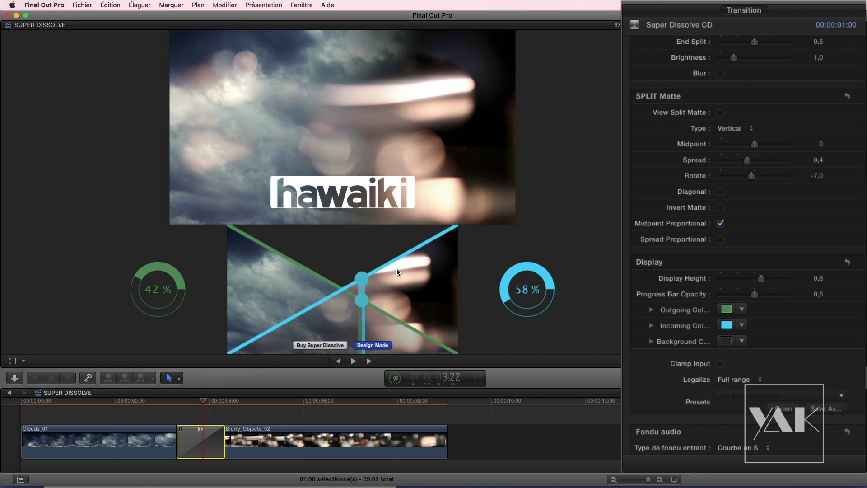
{"action": "key", "text": "Right"}
{"action": "key", "text": "Right"}
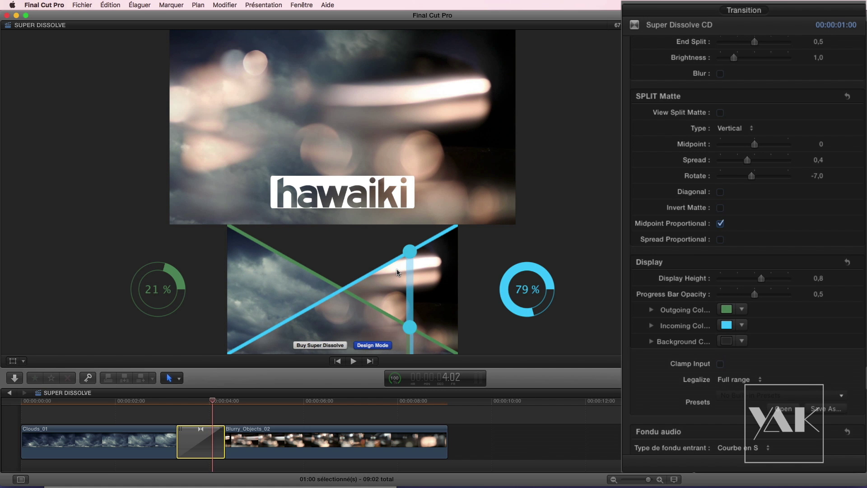
{"action": "key", "text": "Left"}
{"action": "key", "text": "Left"}
{"action": "key", "text": "Left"}
{"action": "key", "text": "Left"}
{"action": "key", "text": "Left"}
{"action": "key", "text": "Left"}
{"action": "key", "text": "Left"}
{"action": "key", "text": "Left"}
{"action": "key", "text": "Left"}
{"action": "key", "text": "Left"}
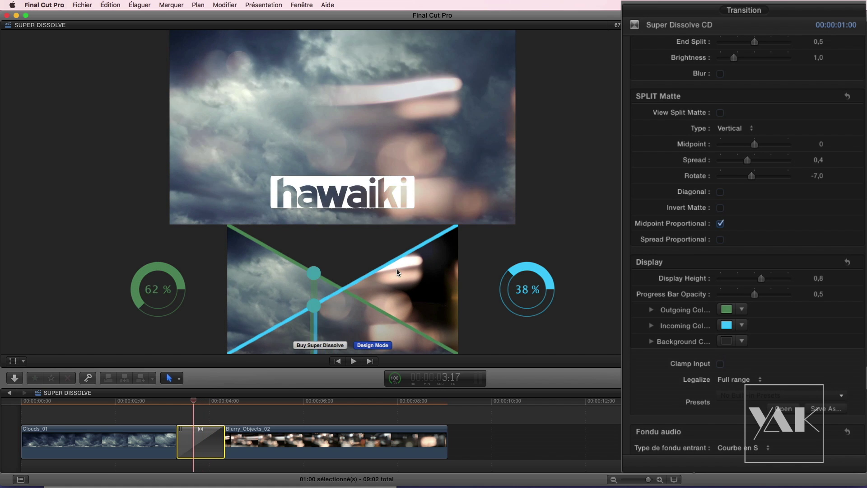
- Step back a few frames and forward to 3:24 to check the soft split edge once more
{"action": "key", "text": "Left"}
{"action": "key", "text": "Left"}
{"action": "key", "text": "Left"}
{"action": "key", "text": "Right"}
{"action": "key", "text": "Right"}
{"action": "key", "text": "Right"}
{"action": "key", "text": "Right"}
{"action": "key", "text": "Right"}
{"action": "key", "text": "Right"}
{"action": "key", "text": "Right"}
{"action": "key", "text": "Right"}
{"action": "key", "text": "Right"}
{"action": "key", "text": "Right"}
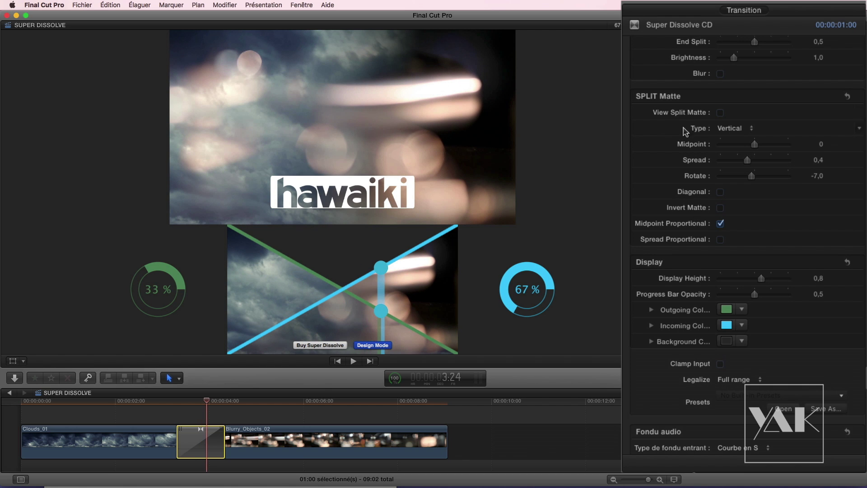
- View the split matte, reset all Split Matte settings to their defaults, and view the resulting matte
{"action": "left_click", "coordinate": [720, 112]}
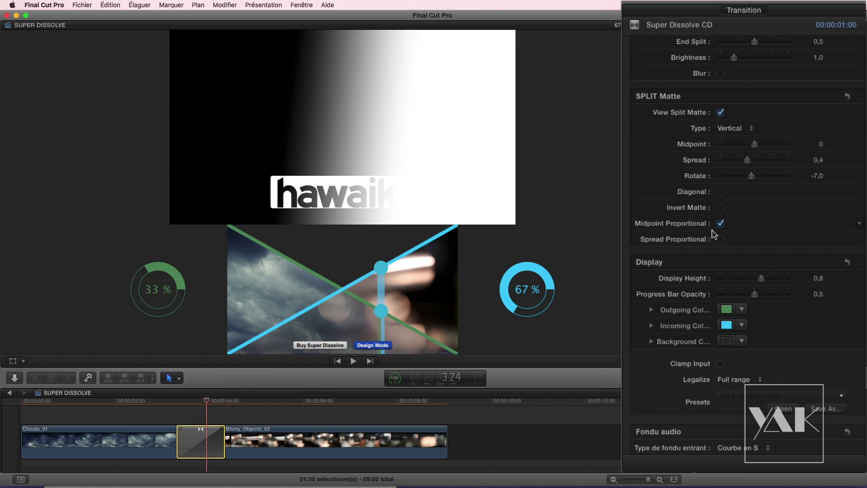
{"action": "left_click", "coordinate": [847, 96]}
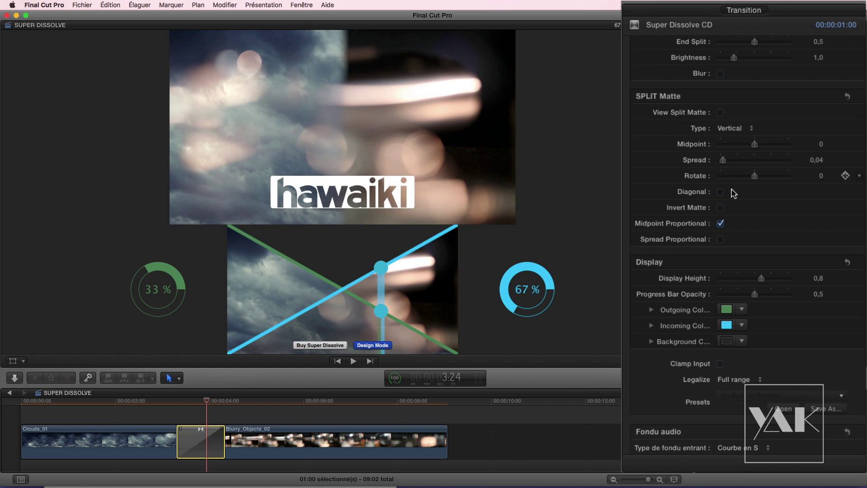
{"action": "left_click", "coordinate": [720, 113]}
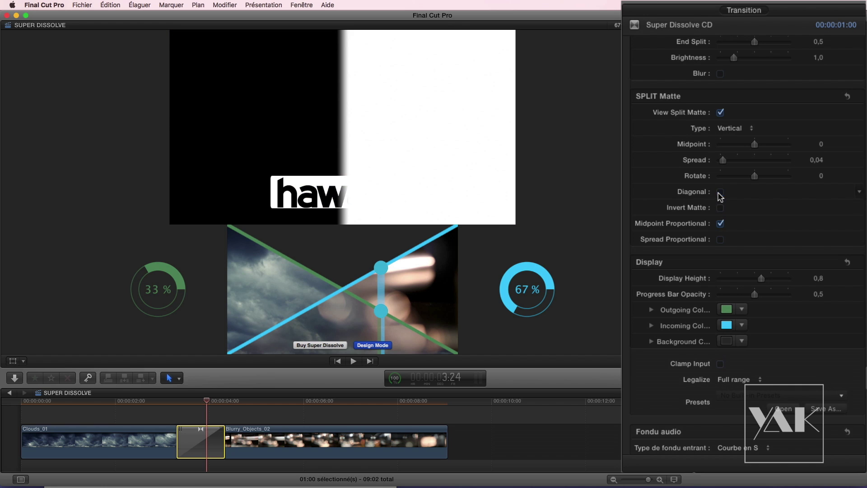
- Make the split matte diagonal and inverted, and return from the matte view to the blended image
{"action": "left_click", "coordinate": [720, 192]}
{"action": "left_click", "coordinate": [720, 208]}
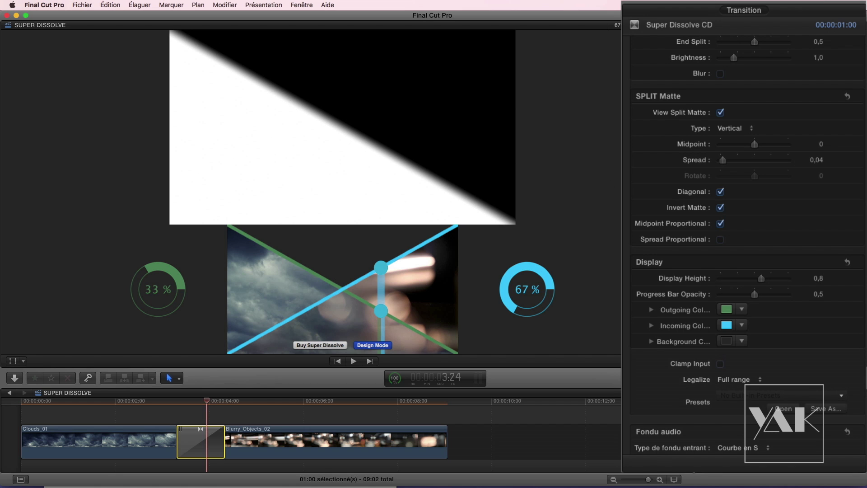
{"action": "left_click", "coordinate": [720, 112]}
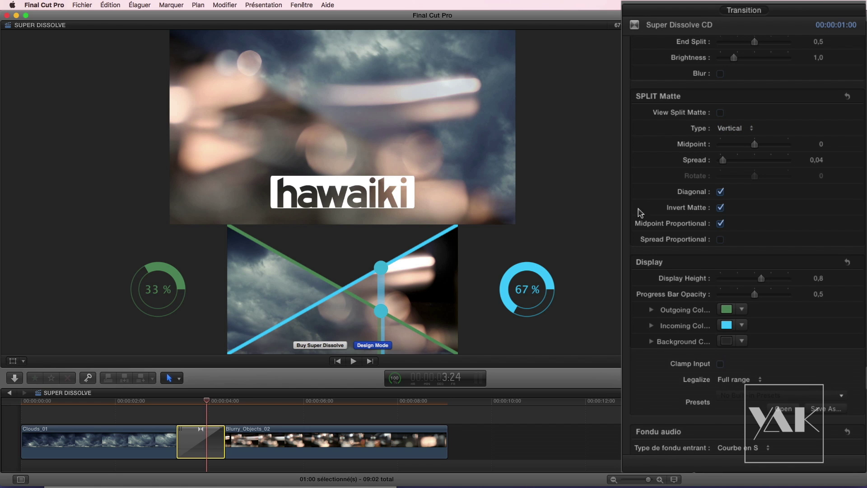
- Set the split matte's spread to 0.54 and step back to 3:19 to check the softened diagonal edge
{"action": "left_click_drag", "start_coordinate": [723, 162], "coordinate": [756, 160]}
{"action": "key", "text": "Left"}
{"action": "key", "text": "Left"}
{"action": "key", "text": "Left"}
{"action": "key", "text": "Left"}
{"action": "key", "text": "Left"}
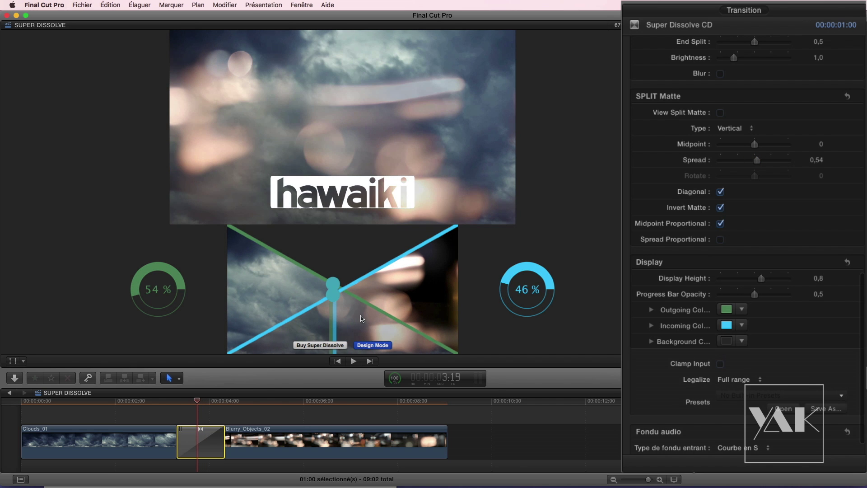
- Step forward through the transition to 4:07 to examine how the diagonal split dissolve completes
{"action": "key", "text": "Right"}
{"action": "key", "text": "Right"}
{"action": "key", "text": "Right"}
{"action": "key", "text": "Right"}
{"action": "key", "text": "Right"}
{"action": "key", "text": "Right"}
{"action": "key", "text": "Right"}
{"action": "key", "text": "Right"}
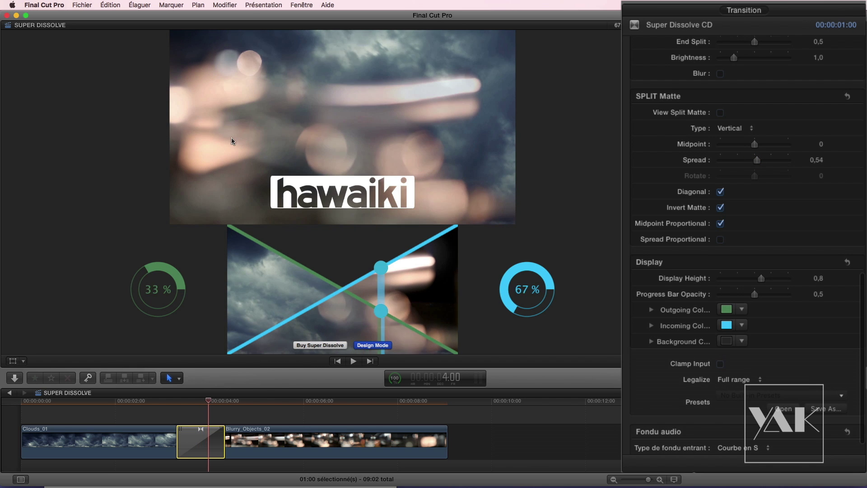
{"action": "key", "text": "Right"}
{"action": "key", "text": "Right"}
{"action": "key", "text": "Right"}
{"action": "key", "text": "Right"}
{"action": "key", "text": "Right"}
{"action": "key", "text": "Right"}
{"action": "key", "text": "Right"}
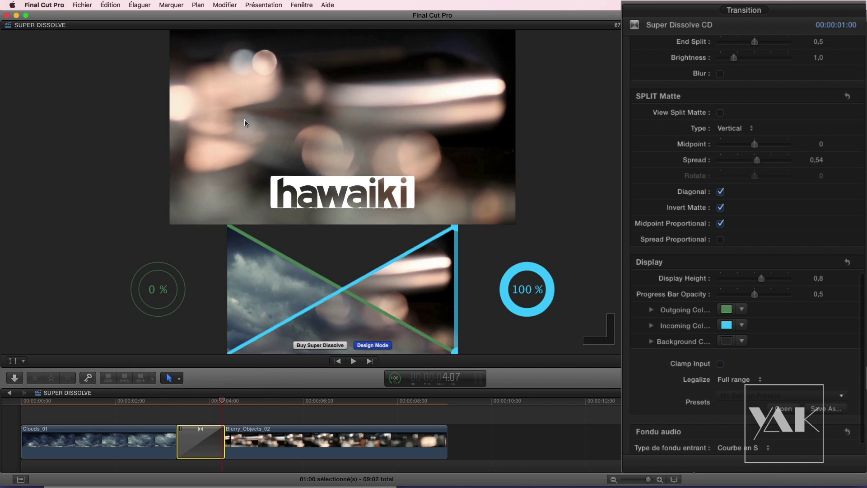
- Step back through the diagonal dissolve to 3:21 to review the blend near its midpoint
{"action": "key", "text": "Left"}
{"action": "key", "text": "Left"}
{"action": "key", "text": "Left"}
{"action": "key", "text": "Left"}
{"action": "key", "text": "Left"}
{"action": "key", "text": "Left"}
{"action": "key", "text": "Left"}
{"action": "key", "text": "Left"}
{"action": "key", "text": "Left"}
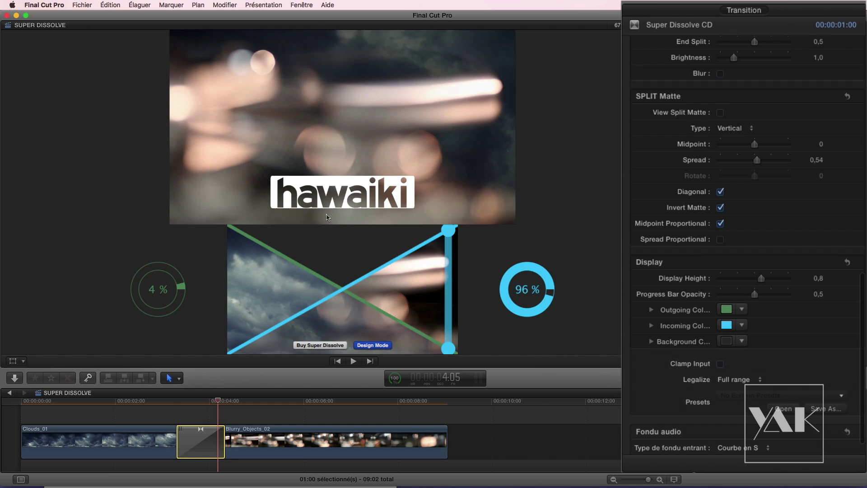
{"action": "key", "text": "Left"}
{"action": "key", "text": "Left"}
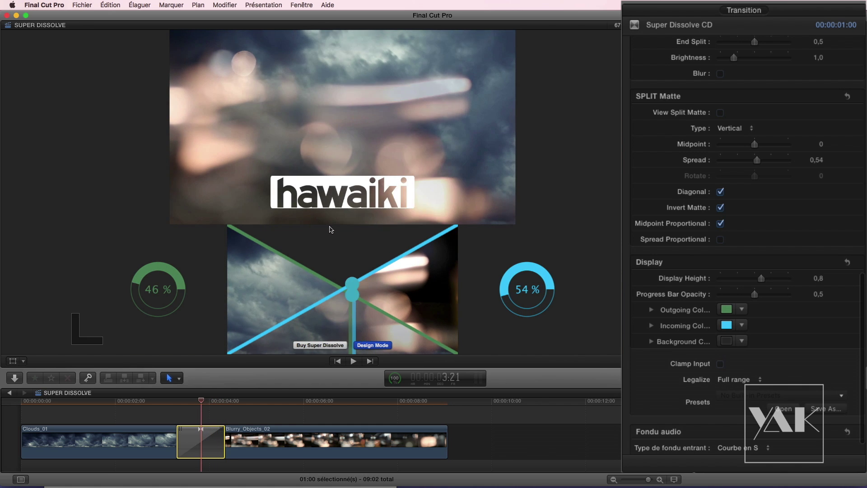
- Step forward to 4:00, briefly view the inverted diagonal split matte, and return to the blended image
{"action": "key", "text": "Right"}
{"action": "key", "text": "Right"}
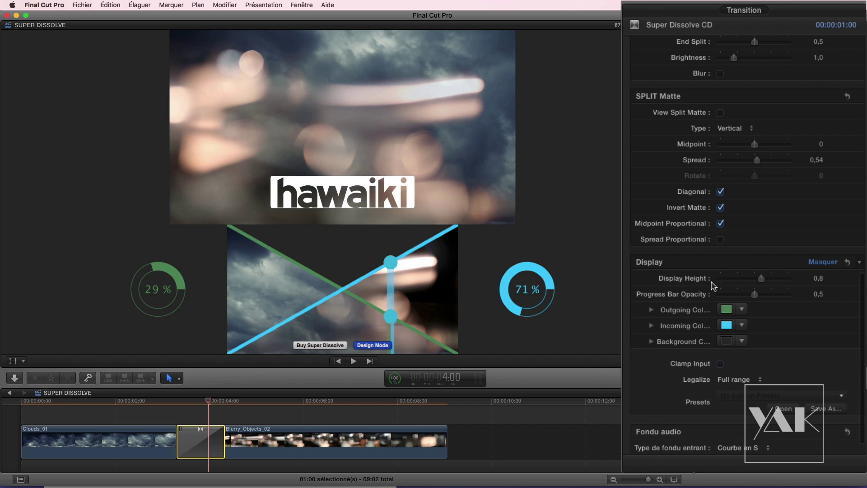
{"action": "left_click", "coordinate": [720, 113]}
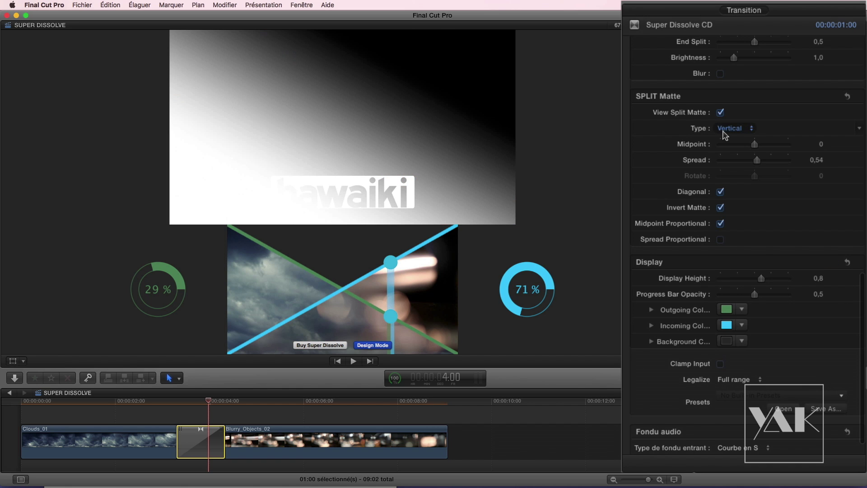
{"action": "left_click", "coordinate": [720, 112]}
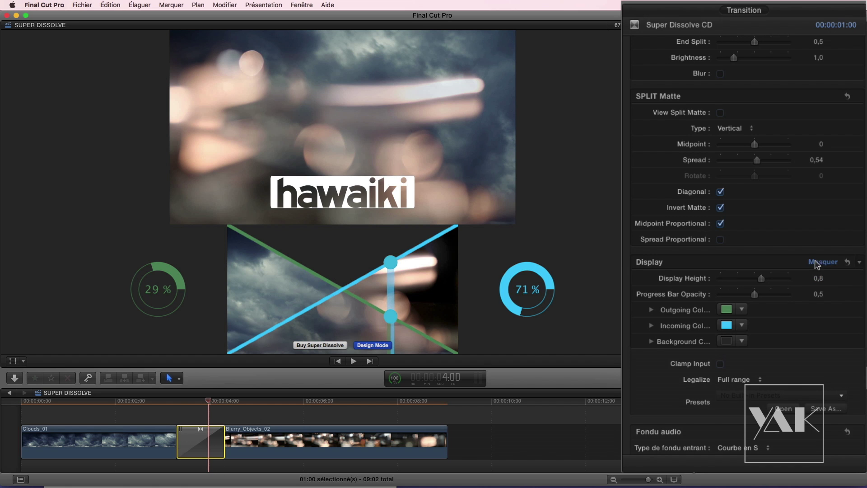
- Reopen the Display settings, try a lighter grey background color for the design display, and restore the dark grey
{"action": "left_click", "coordinate": [822, 261]}
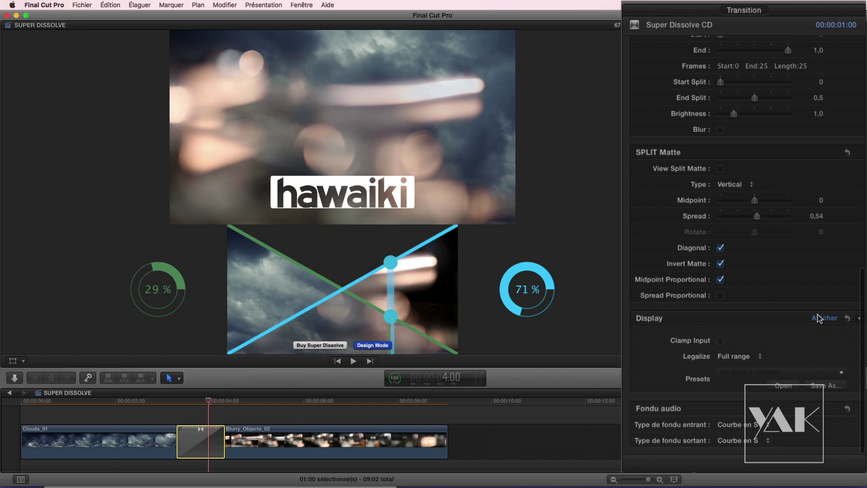
{"action": "left_click", "coordinate": [822, 318]}
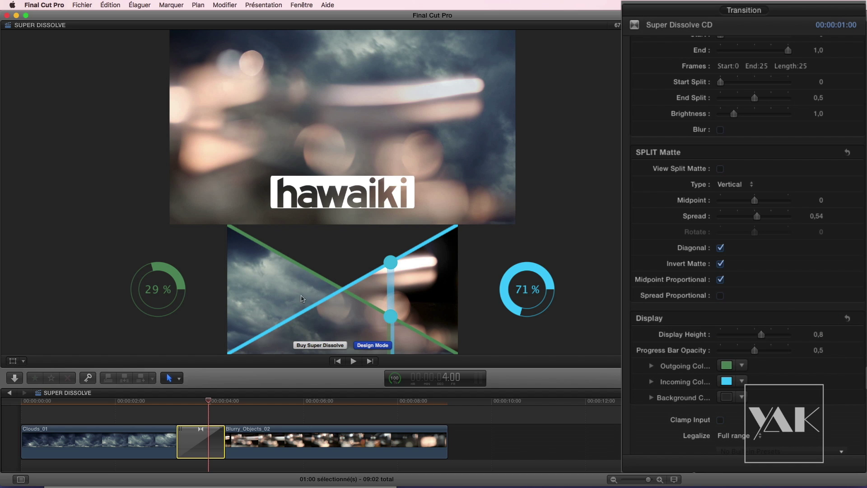
{"action": "left_click", "coordinate": [727, 396]}
{"action": "mouse_move", "coordinate": [640, 357]}
{"action": "left_mouse_down"}
{"action": "mouse_move", "coordinate": [671, 359]}
{"action": "mouse_move", "coordinate": [609, 359]}
{"action": "mouse_move", "coordinate": [625, 359]}
{"action": "left_mouse_up"}
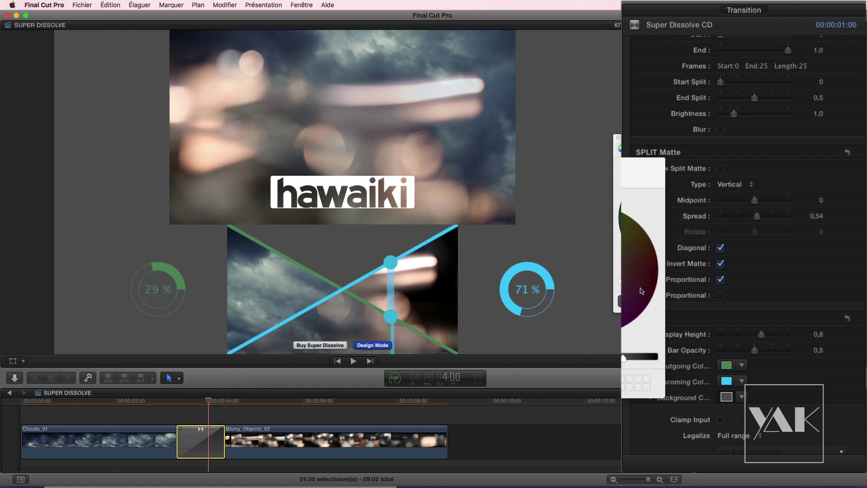
{"action": "left_click", "coordinate": [619, 301]}
{"action": "left_click", "coordinate": [636, 304]}
{"action": "left_click", "coordinate": [660, 342]}
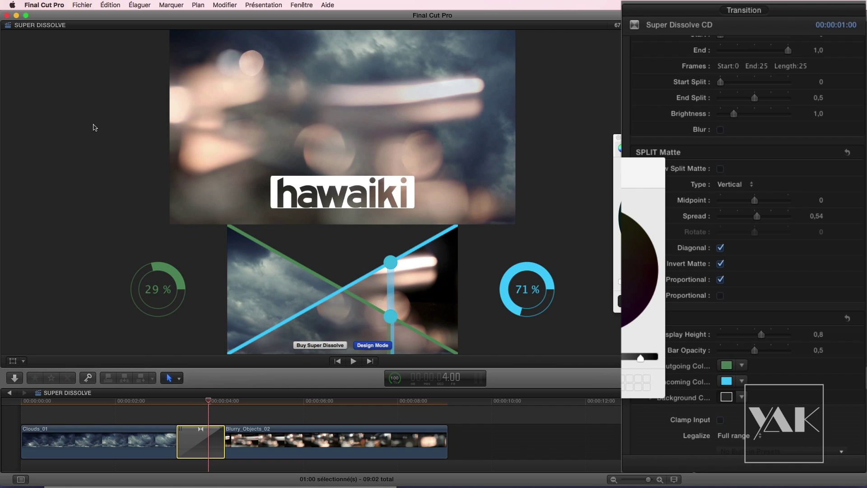
{"action": "left_click", "coordinate": [619, 139]}
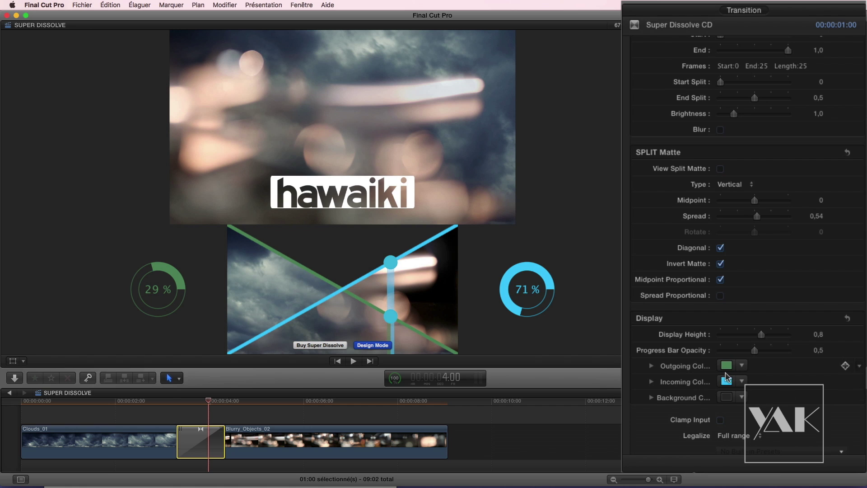
- Set the progress bar opacity to 0.48 and the display height to 0.57, and collapse the Display settings
{"action": "mouse_move", "coordinate": [835, 314]}
{"action": "left_click_drag", "start_coordinate": [761, 334], "coordinate": [752, 350]}
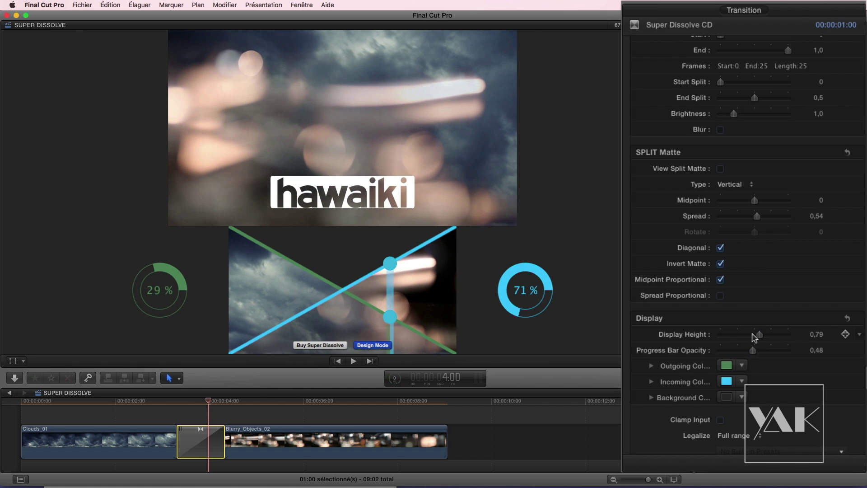
{"action": "left_click_drag", "start_coordinate": [761, 335], "coordinate": [730, 337]}
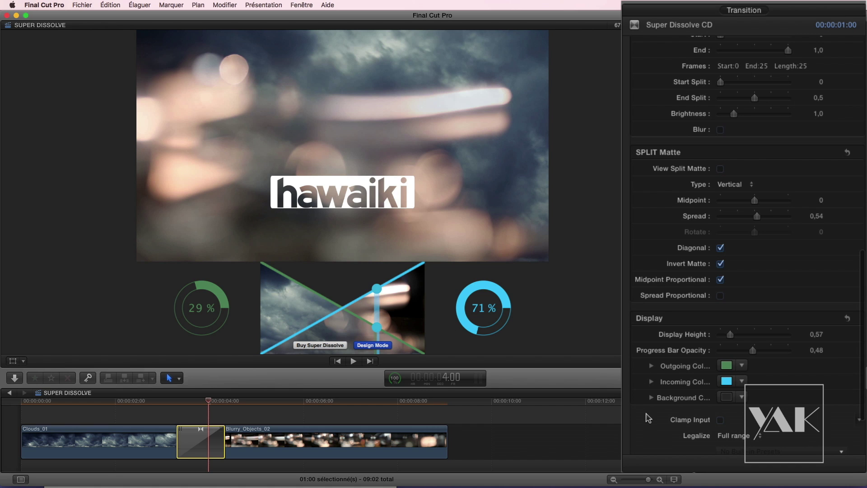
{"action": "left_click", "coordinate": [820, 319]}
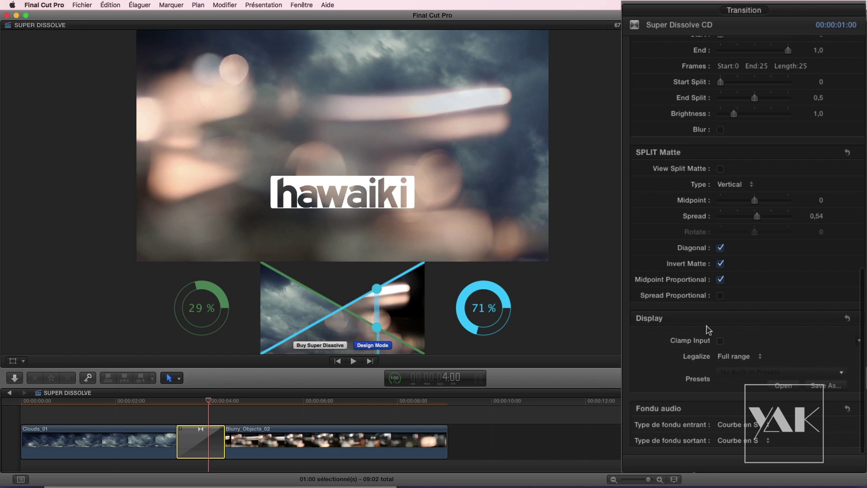
- Turn Clamp Input on and off to examine its Max and Min settings
{"action": "left_click", "coordinate": [720, 342]}
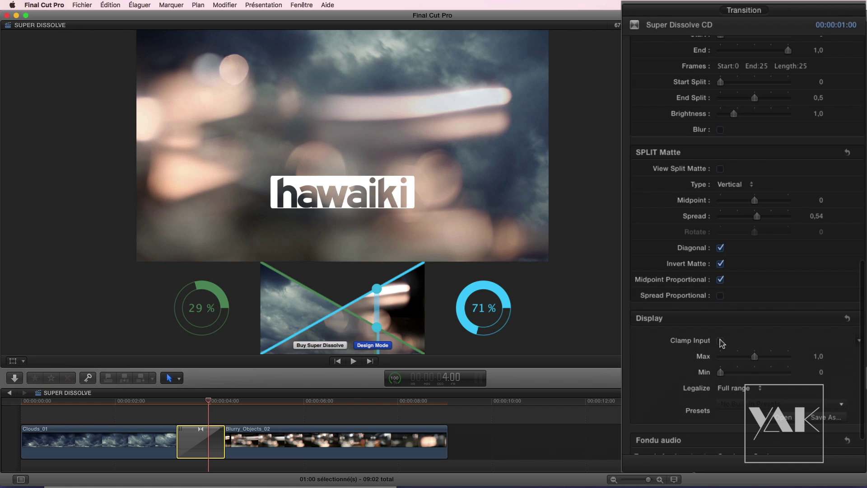
{"action": "left_click", "coordinate": [720, 340]}
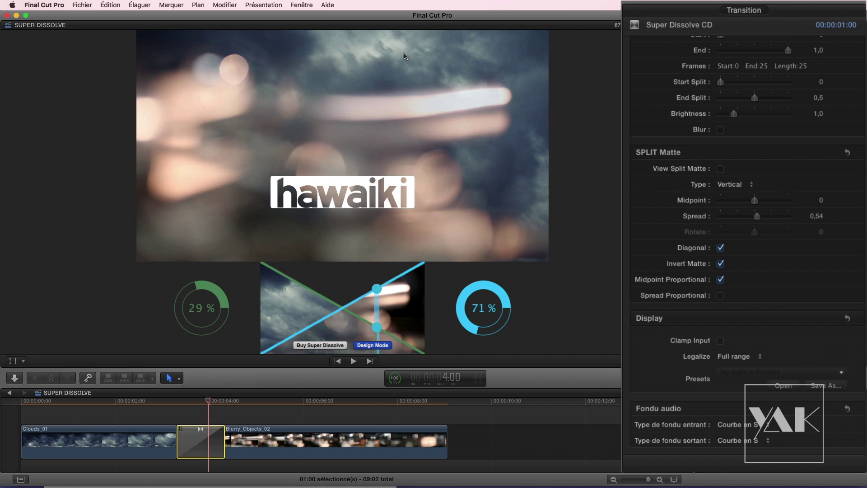
{"action": "left_click", "coordinate": [721, 343]}
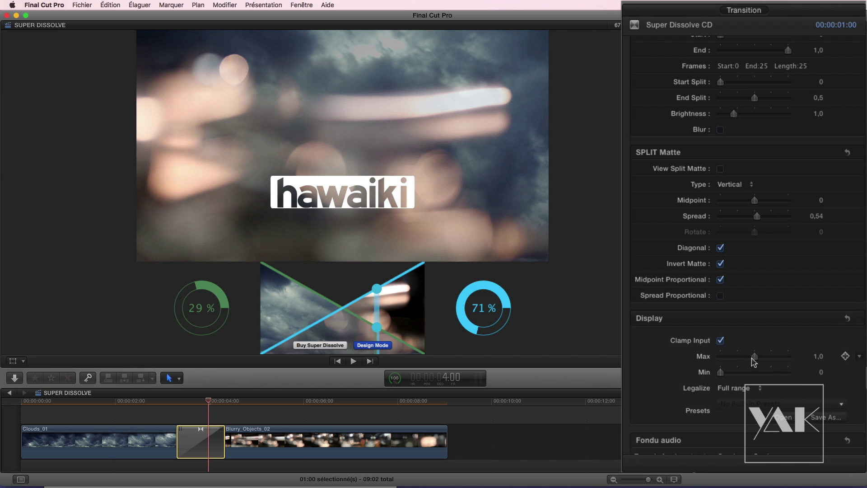
{"action": "left_click", "coordinate": [720, 341]}
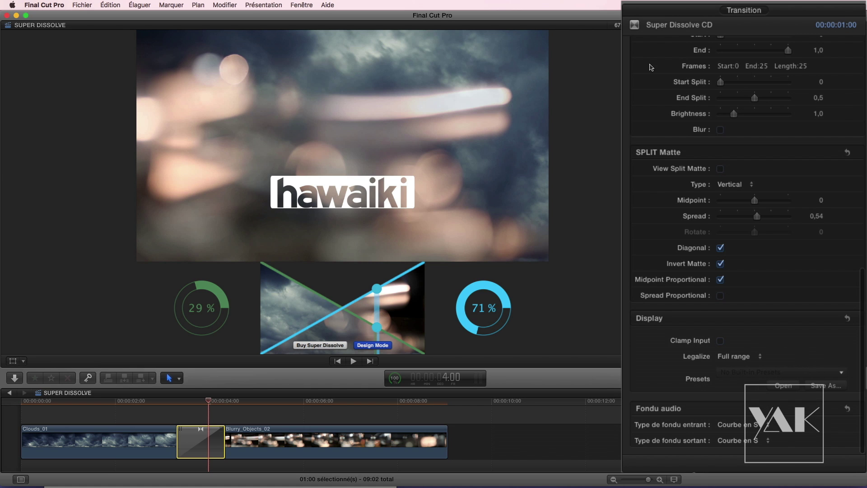
- Show the video scopes with the RGB overlay waveform beside the viewer and look over the transition's settings
{"action": "left_click", "coordinate": [658, 27]}
{"action": "left_click", "coordinate": [662, 37]}
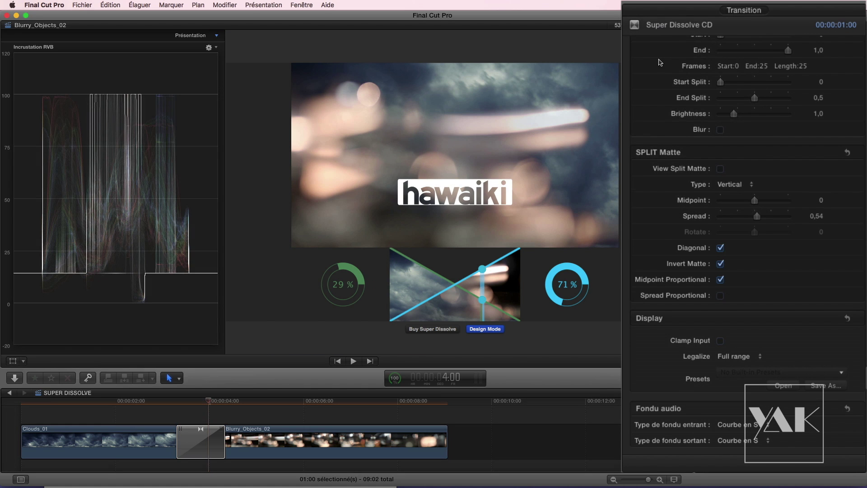
{"action": "scroll", "coordinate": [659, 62], "scroll_direction": "up", "scroll_amount": 15}
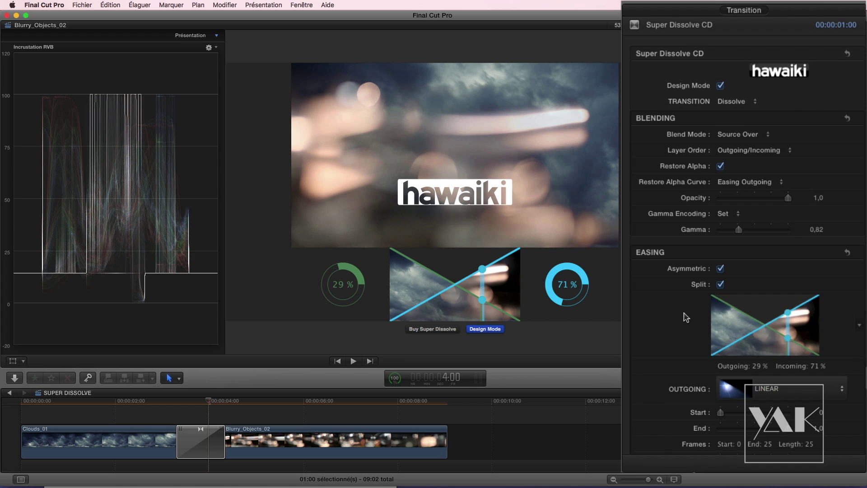
{"action": "scroll", "coordinate": [686, 318], "scroll_direction": "down", "scroll_amount": 15}
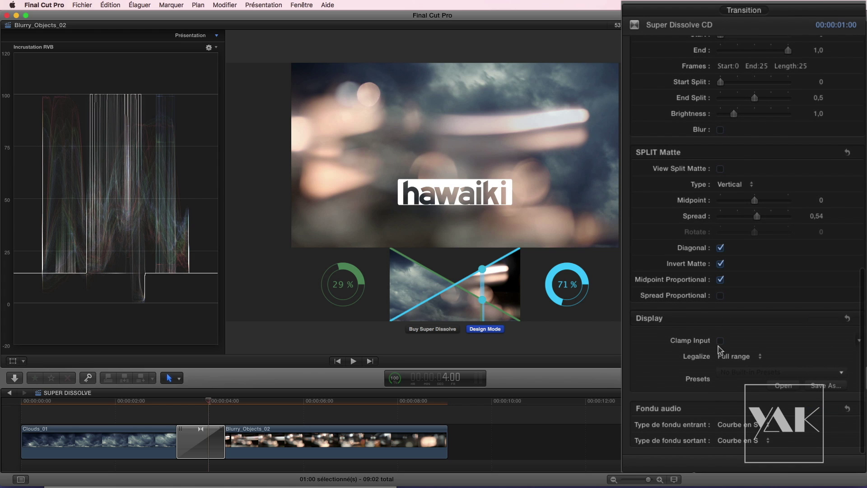
- Set Legalize to Legal range and enable Clamp Input for the transition
{"action": "left_click", "coordinate": [726, 356]}
{"action": "left_click", "coordinate": [727, 367]}
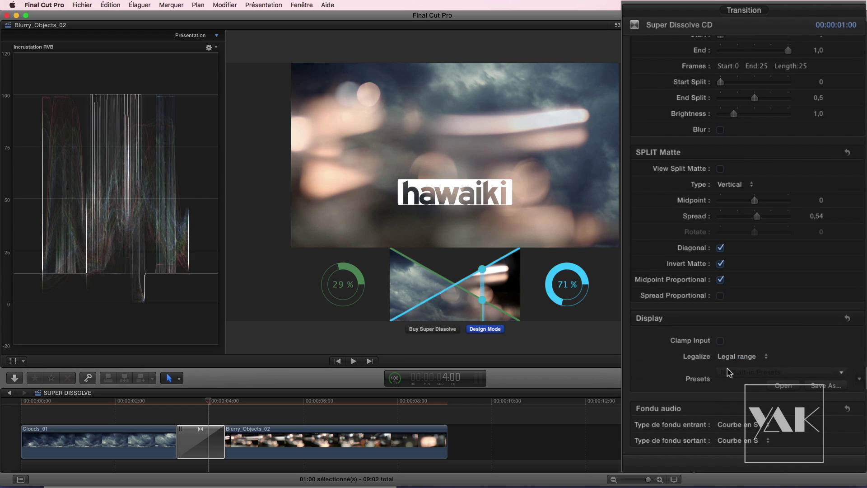
{"action": "left_click", "coordinate": [725, 361]}
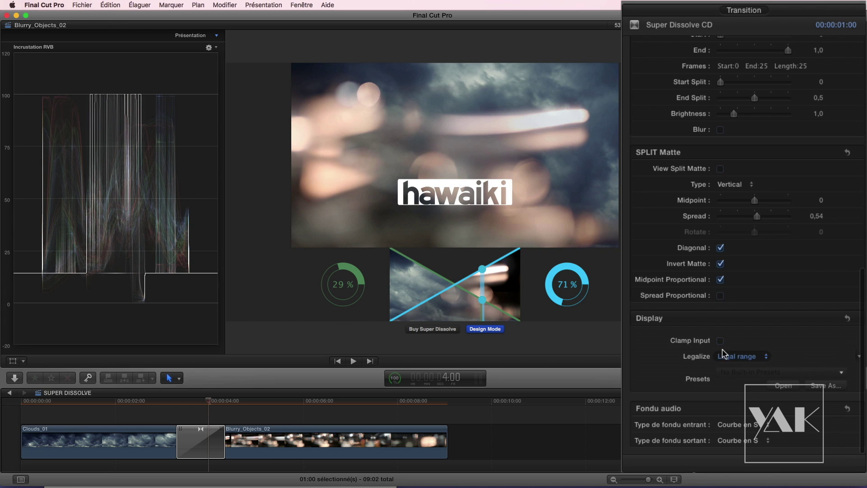
{"action": "left_click", "coordinate": [720, 340]}
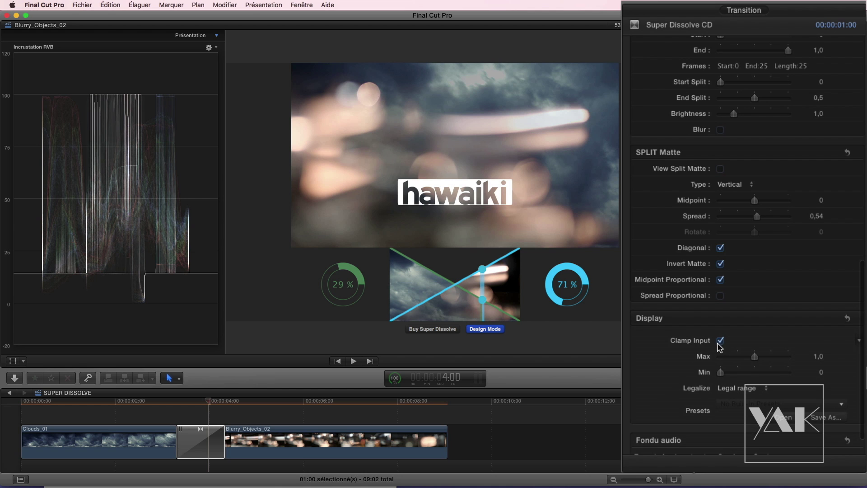
- Move the playhead to 3:14 and turn Clamp Input off and on again to compare the waveform
{"action": "left_click_drag", "start_coordinate": [214, 403], "coordinate": [190, 406]}
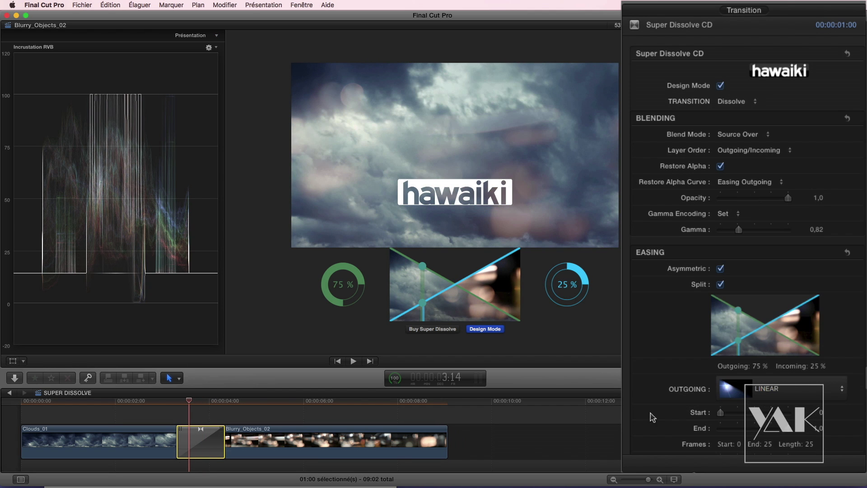
{"action": "scroll", "coordinate": [667, 309], "scroll_direction": "down", "scroll_amount": 10}
{"action": "scroll", "coordinate": [667, 309], "scroll_direction": "down", "scroll_amount": 4}
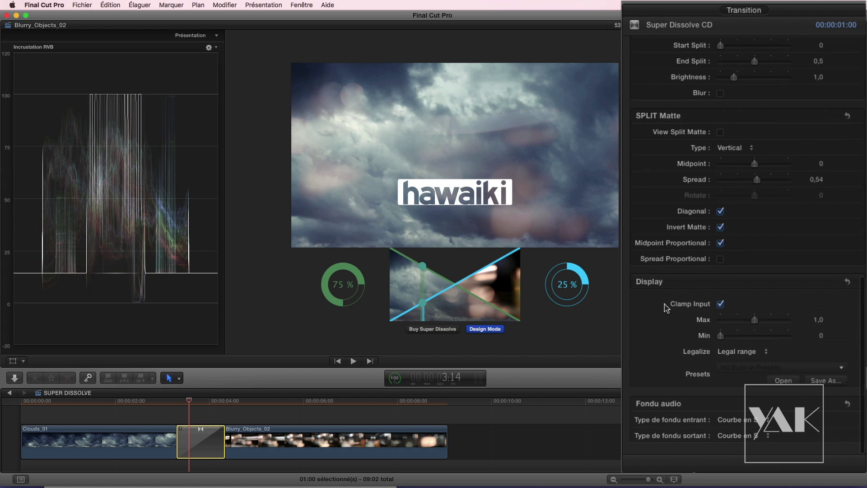
{"action": "left_click", "coordinate": [720, 309]}
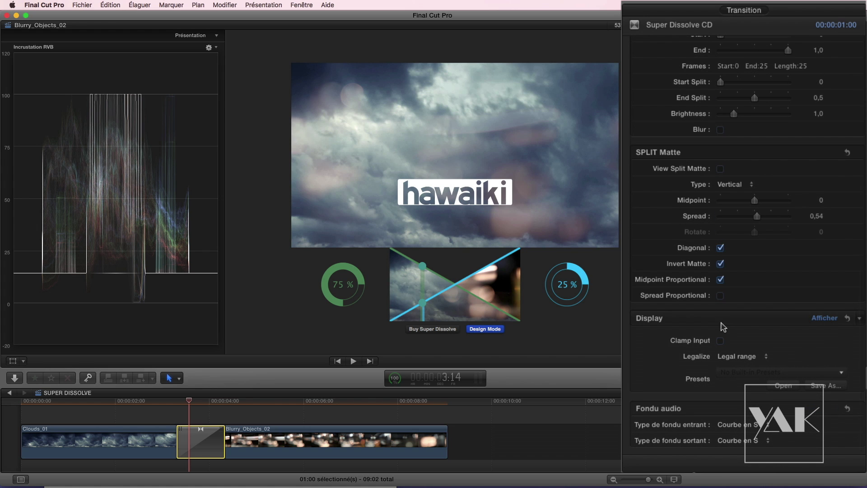
{"action": "left_click", "coordinate": [720, 340]}
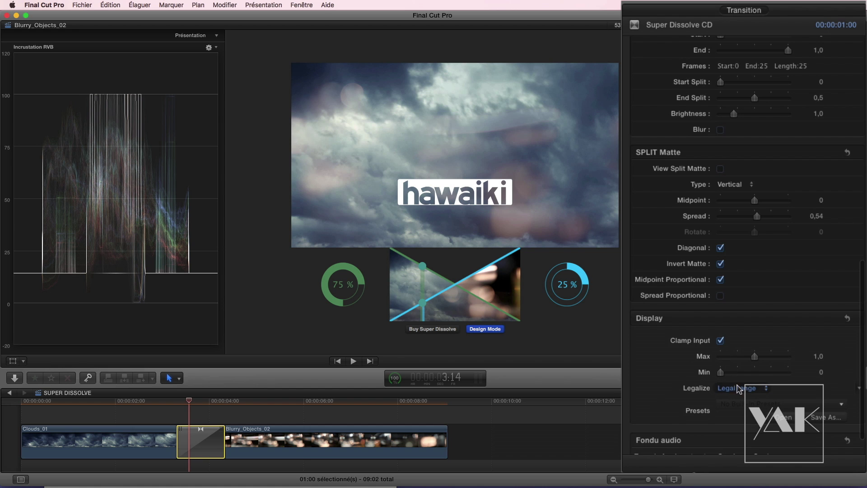
- Set the clamp's Min to 0,01 and turn Clamp Input off for the transition
{"action": "mouse_move", "coordinate": [721, 373]}
{"action": "left_mouse_down"}
{"action": "mouse_move", "coordinate": [745, 376]}
{"action": "mouse_move", "coordinate": [722, 377]}
{"action": "left_mouse_up"}
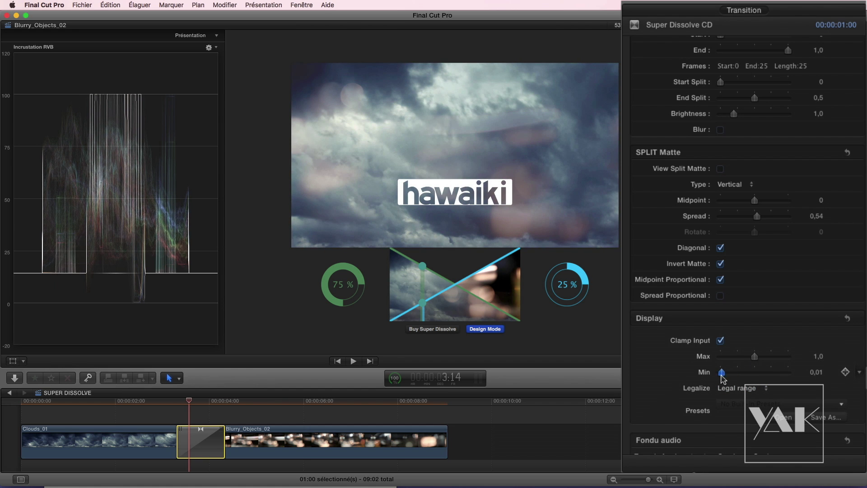
{"action": "left_click", "coordinate": [721, 342]}
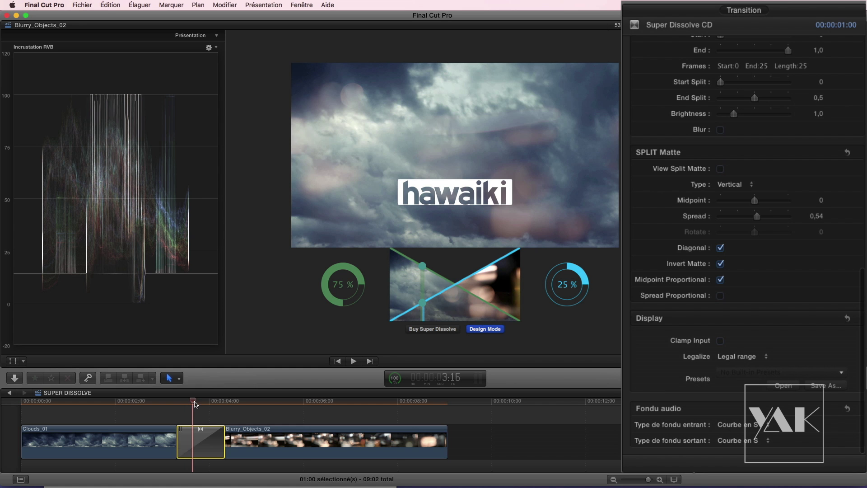
- Move the playhead to 4:00 and save the transition's current settings as a preset named YAK_SUPERDISSOLVE
{"action": "left_click", "coordinate": [208, 404]}
{"action": "mouse_move", "coordinate": [209, 404]}
{"action": "left_mouse_down"}
{"action": "mouse_move", "coordinate": [202, 404]}
{"action": "mouse_move", "coordinate": [210, 403]}
{"action": "left_mouse_up"}
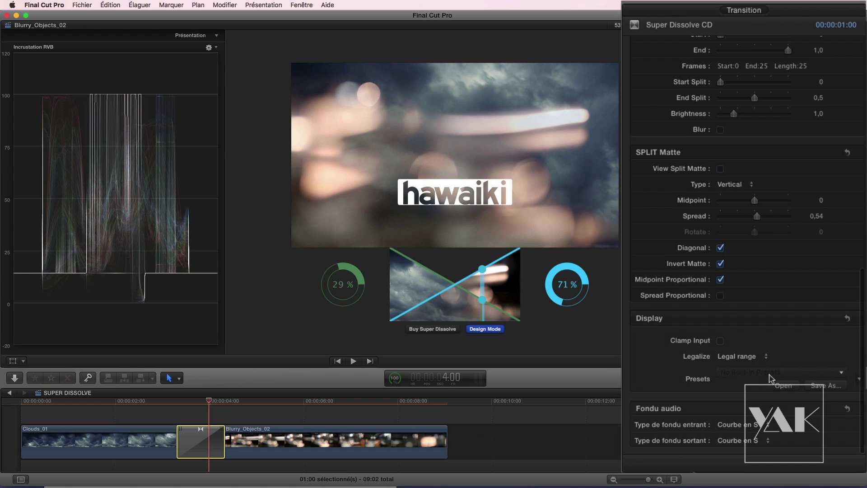
{"action": "left_click", "coordinate": [821, 386]}
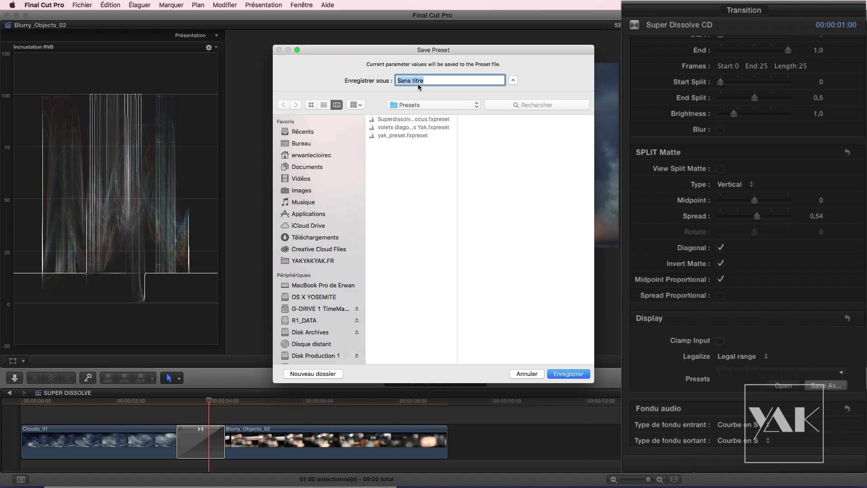
{"action": "type", "text": "YAK_SUPERDISSOLVE"}
{"action": "left_click", "coordinate": [565, 374]}
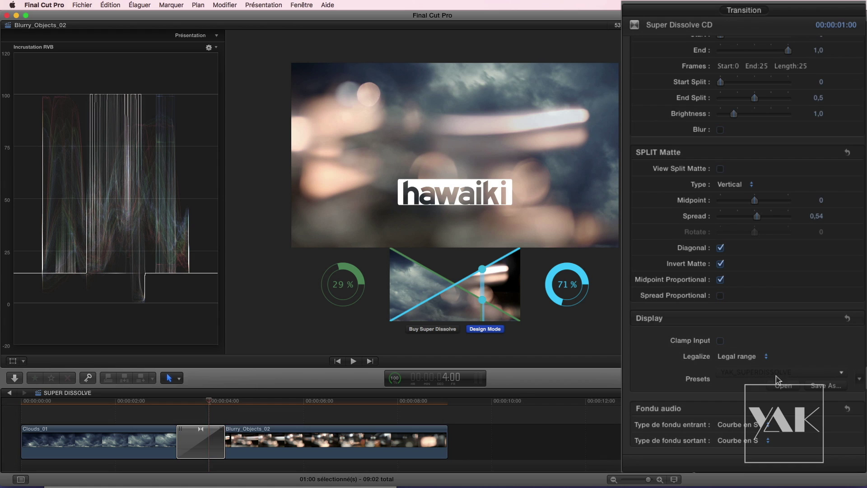
- Load the saved YAK_SUPERDISSOLVE preset file into the transition
{"action": "left_click", "coordinate": [785, 389]}
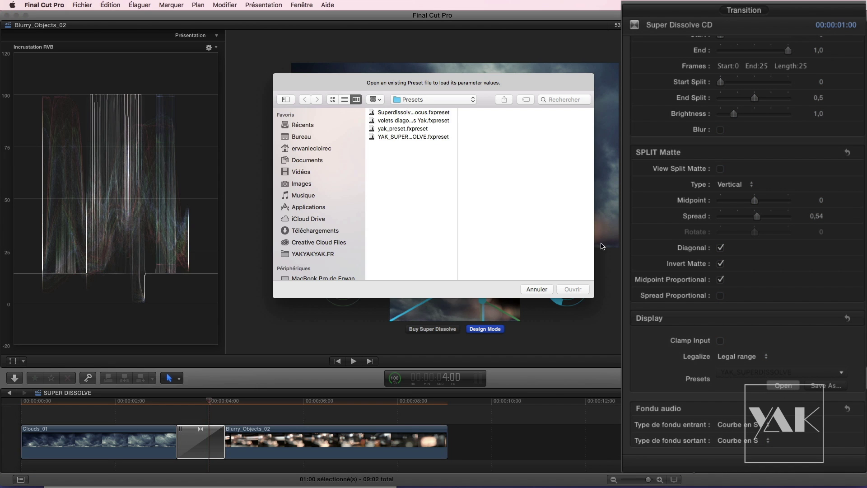
{"action": "left_click", "coordinate": [401, 137]}
{"action": "left_click", "coordinate": [573, 288]}
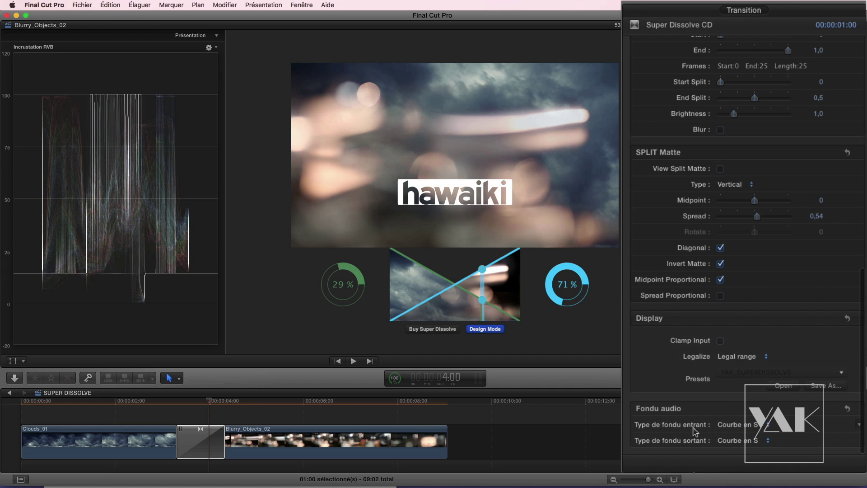
{"action": "scroll", "coordinate": [694, 432], "scroll_direction": "up", "scroll_amount": 15}
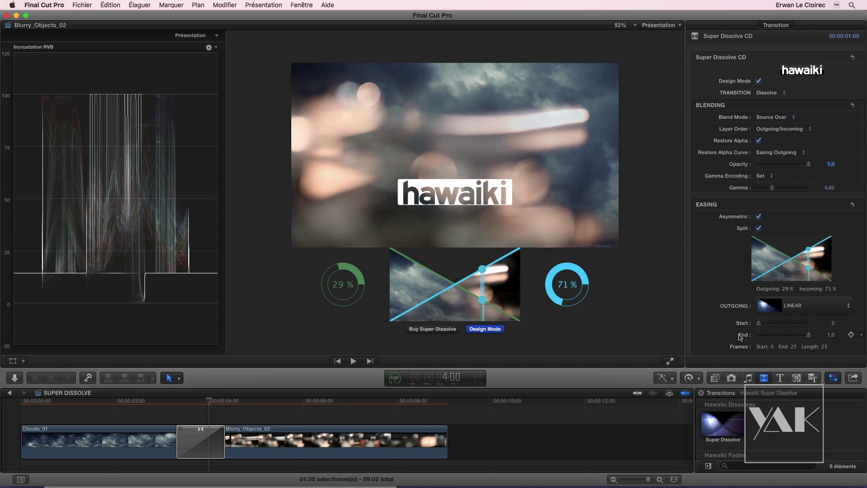
- Switch to FxFactory and look through the Super Dissolve product page with its included effects
{"action": "key", "text": "ctrl+Right"}
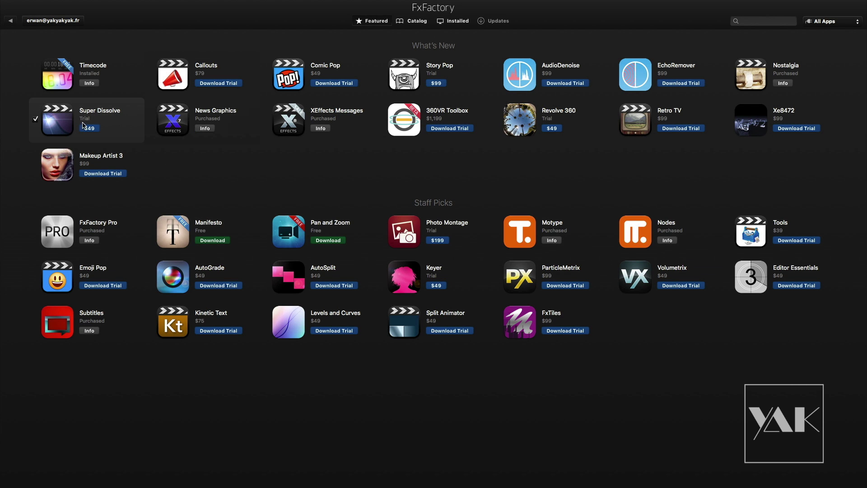
{"action": "left_click", "coordinate": [64, 124]}
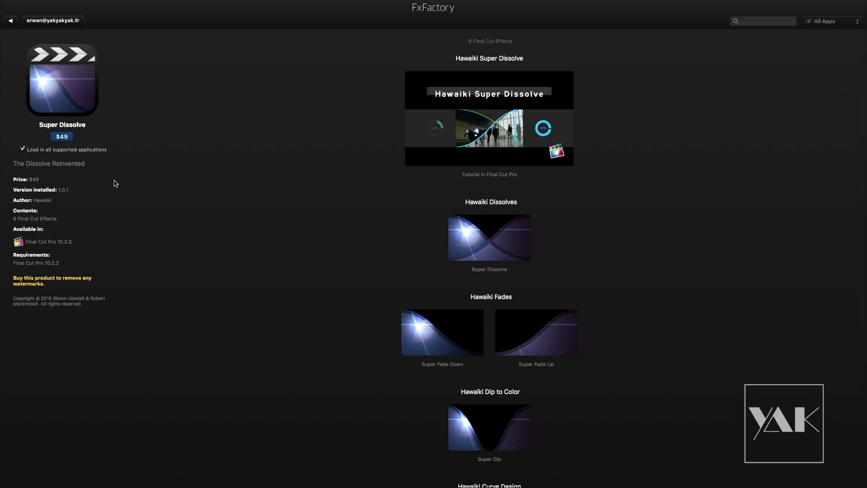
{"action": "scroll", "coordinate": [328, 243], "scroll_direction": "down", "scroll_amount": 5}
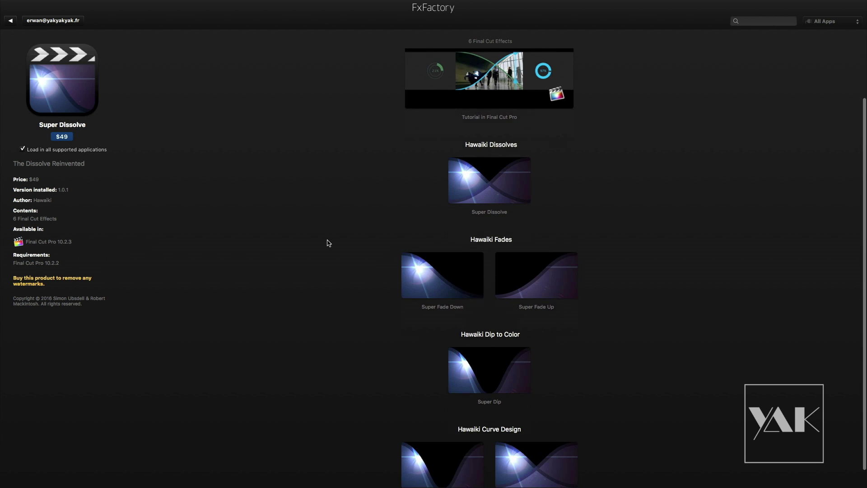
{"action": "scroll", "coordinate": [329, 243], "scroll_direction": "up", "scroll_amount": 6}
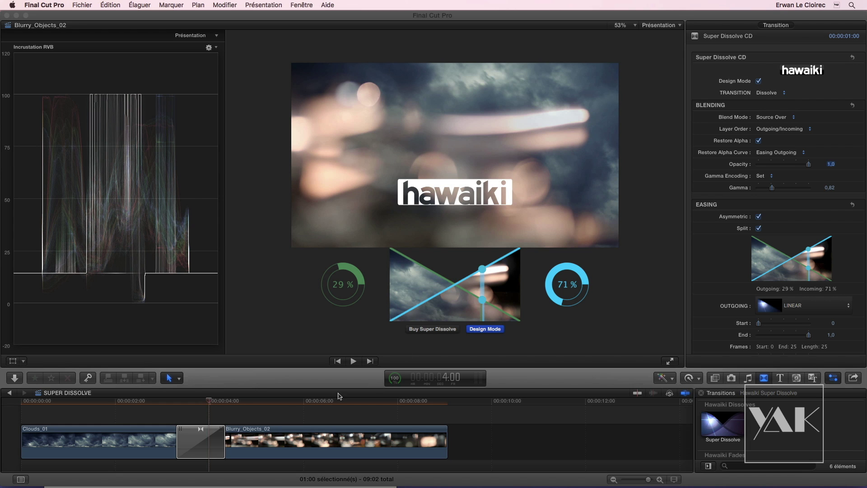
- Return to Final Cut Pro, scrub through the transition to 3:24 and set its Outgoing easing curve to the Ease In Cubic option
{"action": "left_click", "coordinate": [186, 403]}
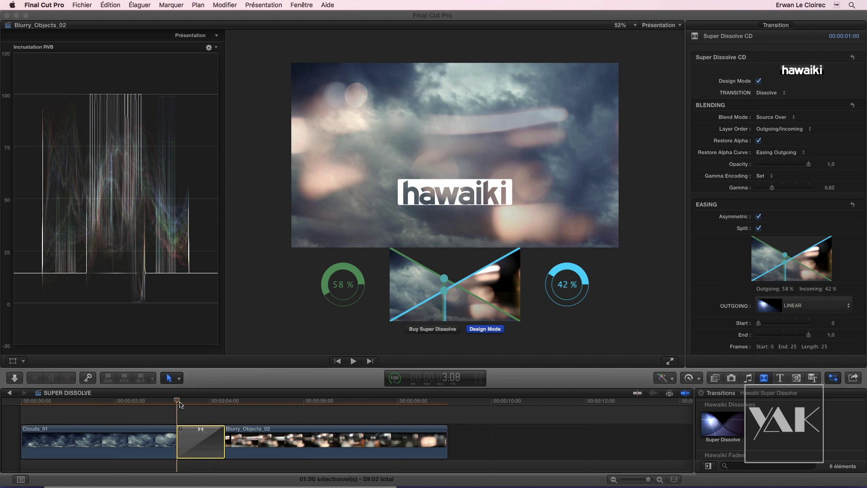
{"action": "left_click_drag", "start_coordinate": [188, 407], "coordinate": [208, 410]}
{"action": "left_click", "coordinate": [795, 308]}
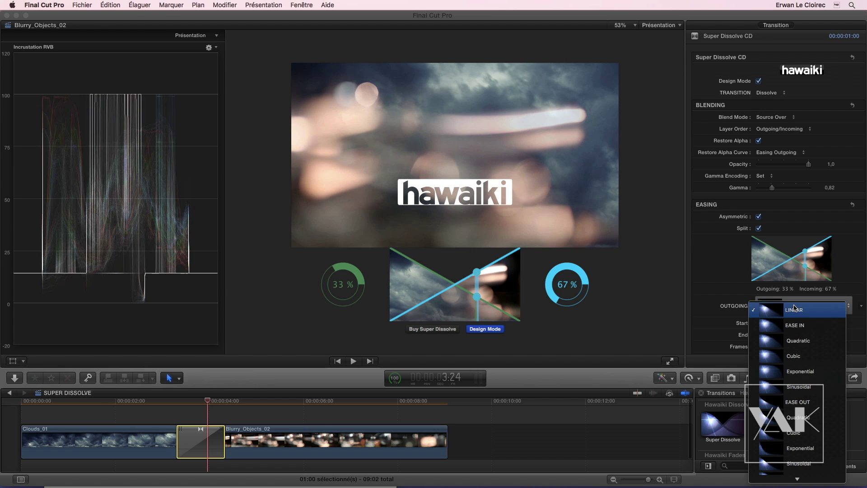
{"action": "left_click", "coordinate": [793, 356]}
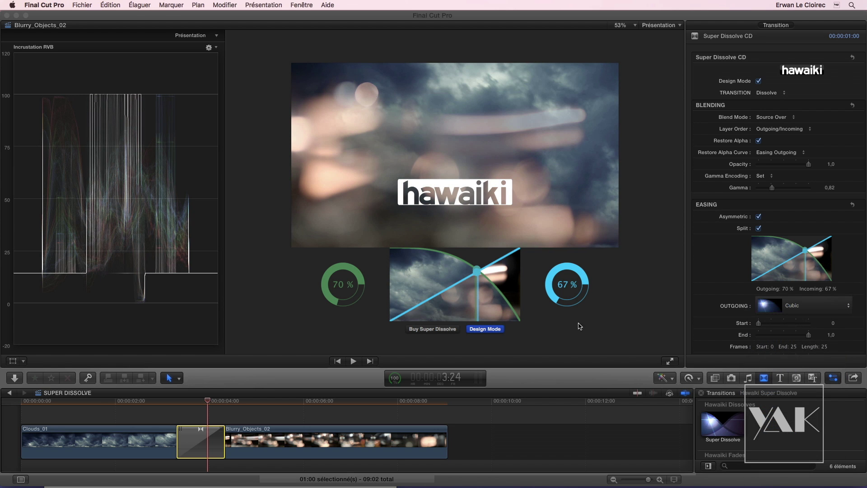